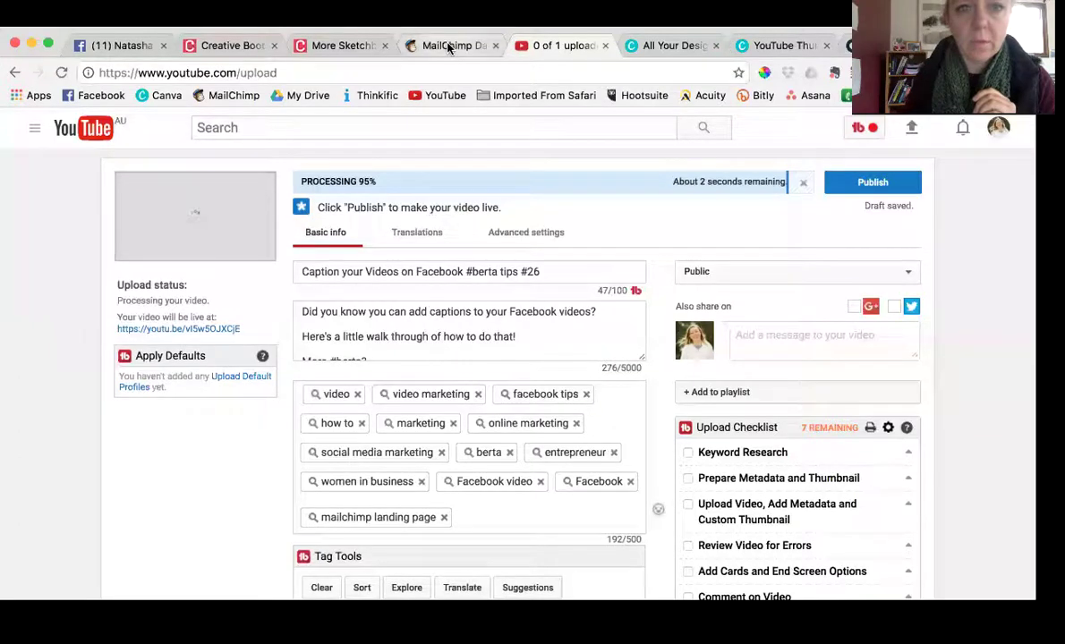
Go to the MailChimp dashboard and browse the existing subscriber lists with their counts and rates
click(443, 19)
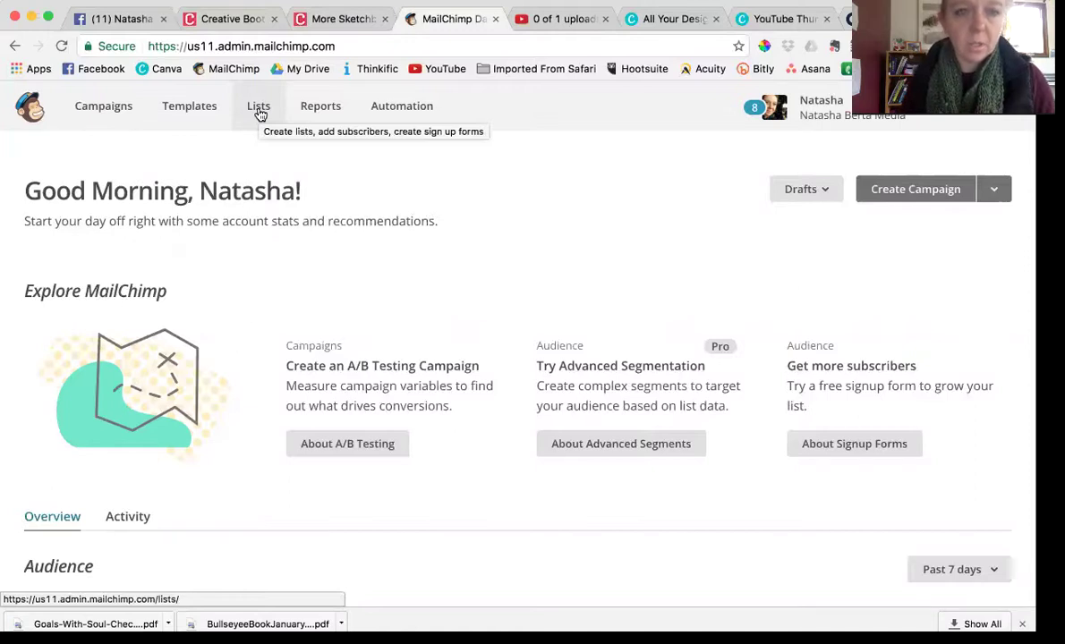
click(258, 109)
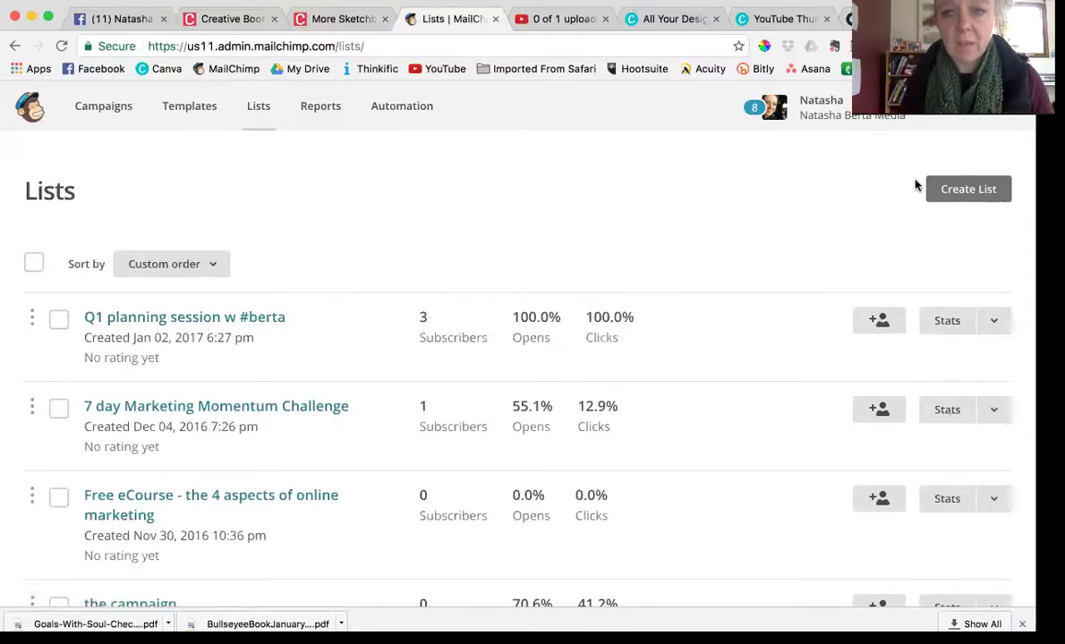
scroll(381, 443, down, 1)
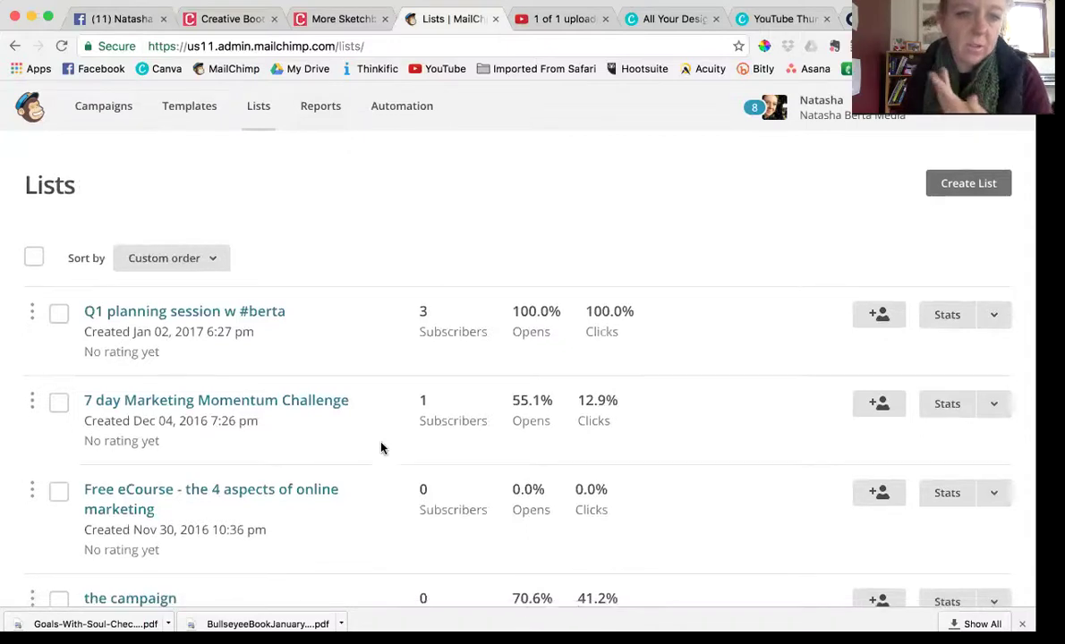
scroll(381, 447, down, 3)
scroll(381, 448, up, 3)
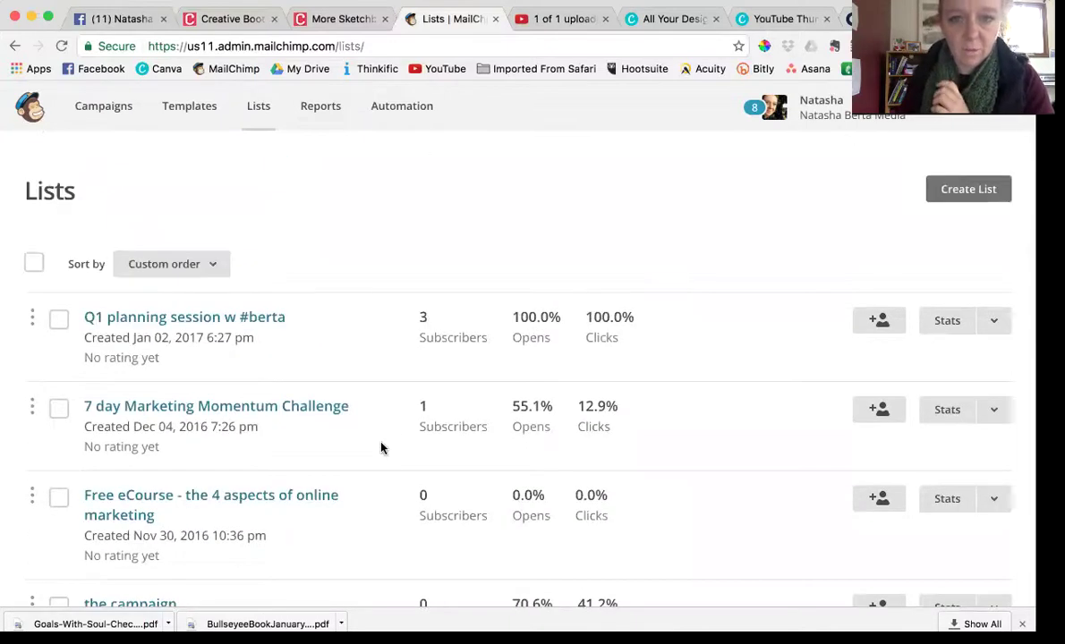
scroll(381, 448, down, 10)
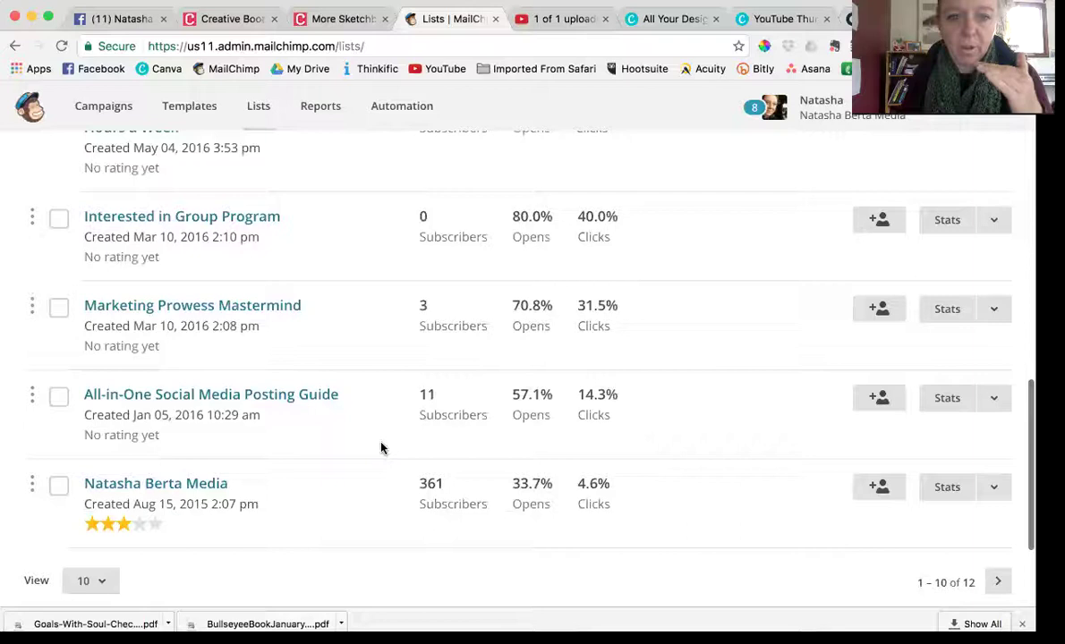
scroll(381, 448, down, 1)
scroll(285, 366, up, 11)
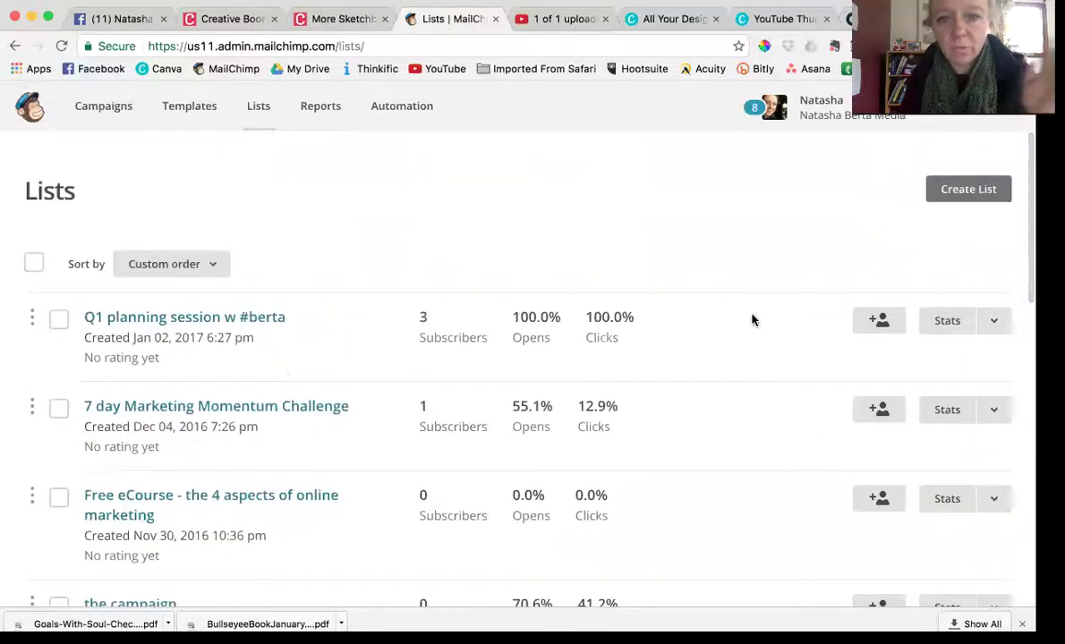
Create a brand new list named 'New Opt-In'
click(960, 192)
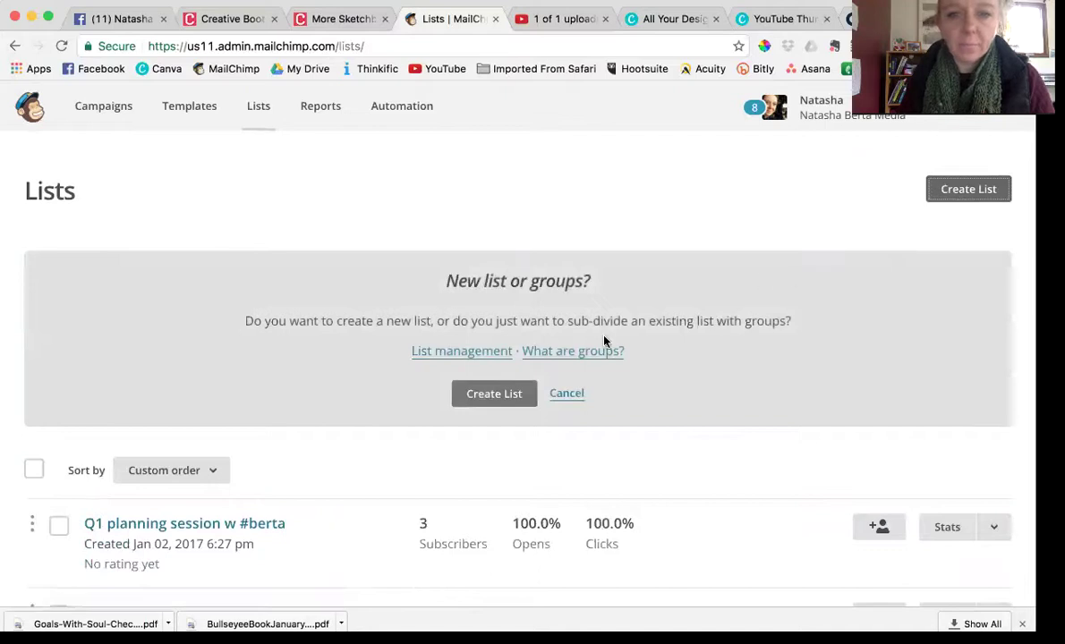
click(500, 398)
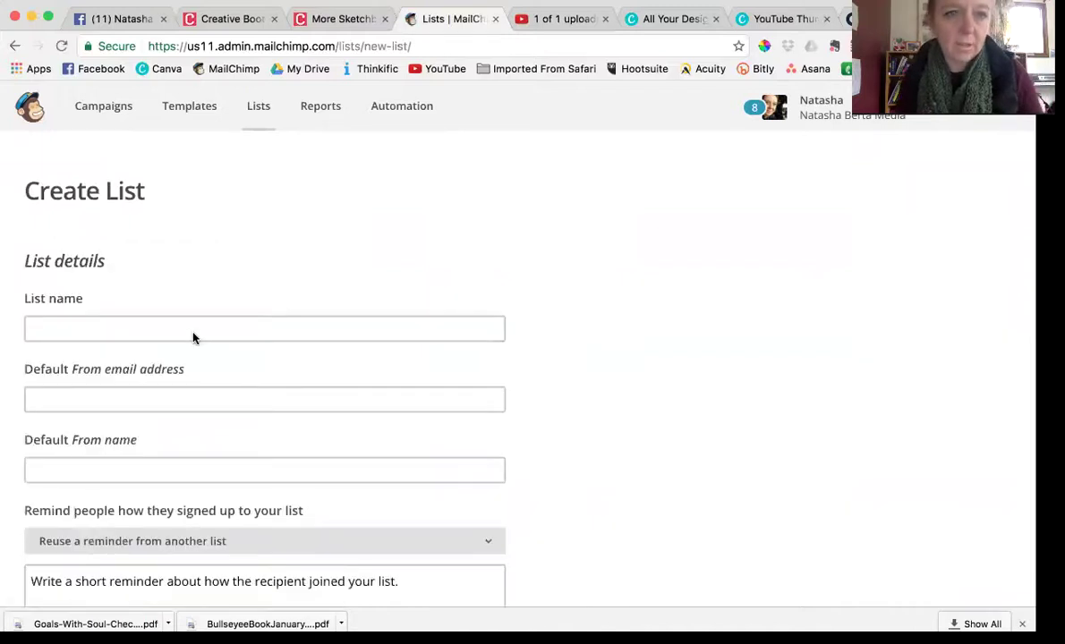
click(193, 331)
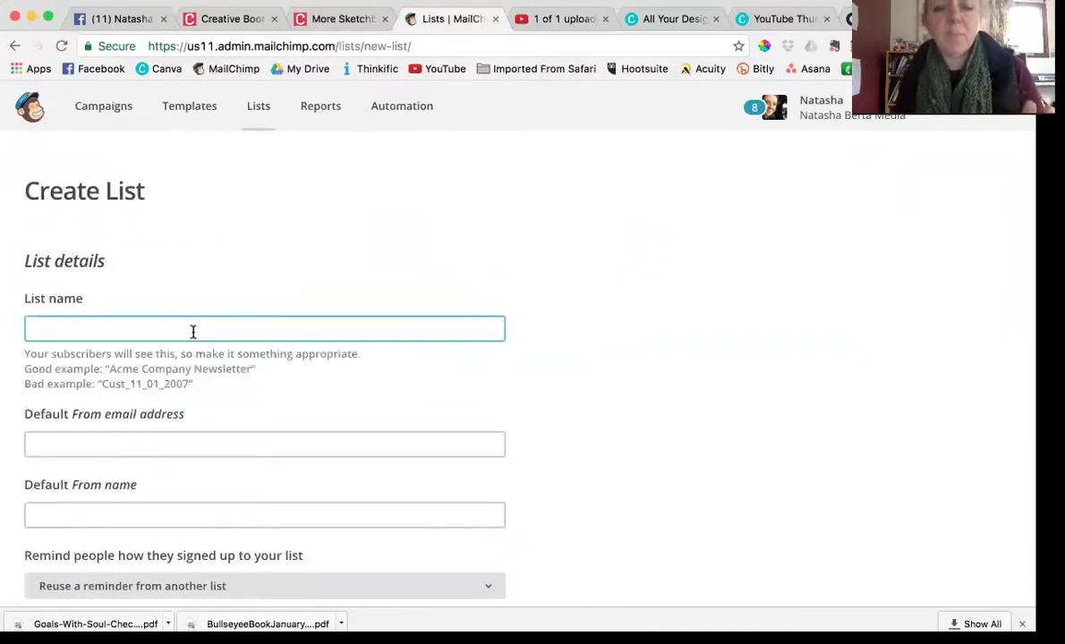
text(New)
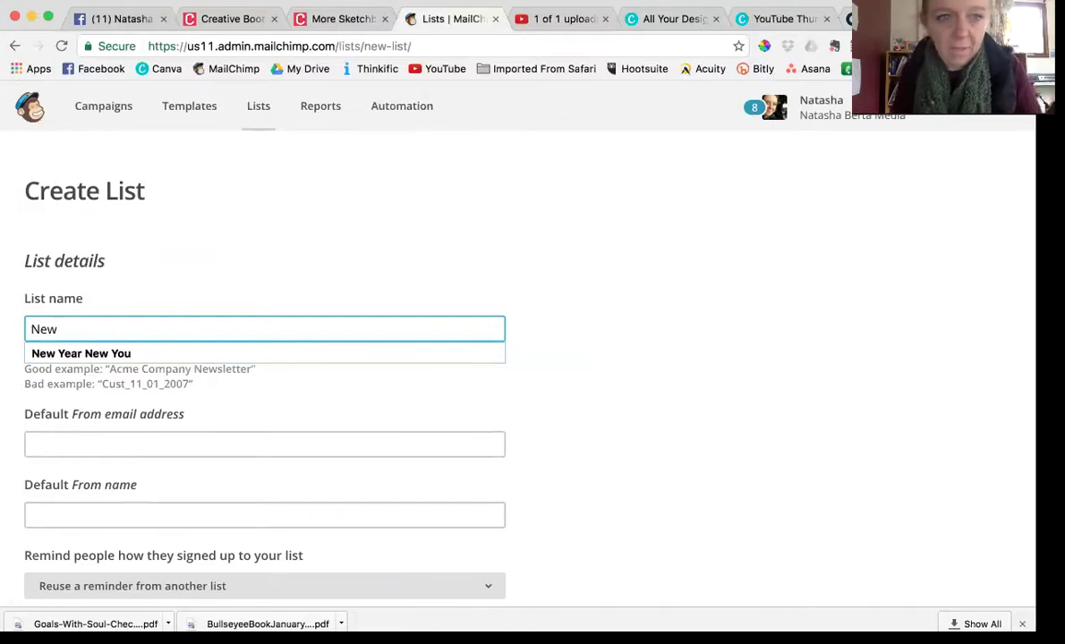
text(Opt-In)
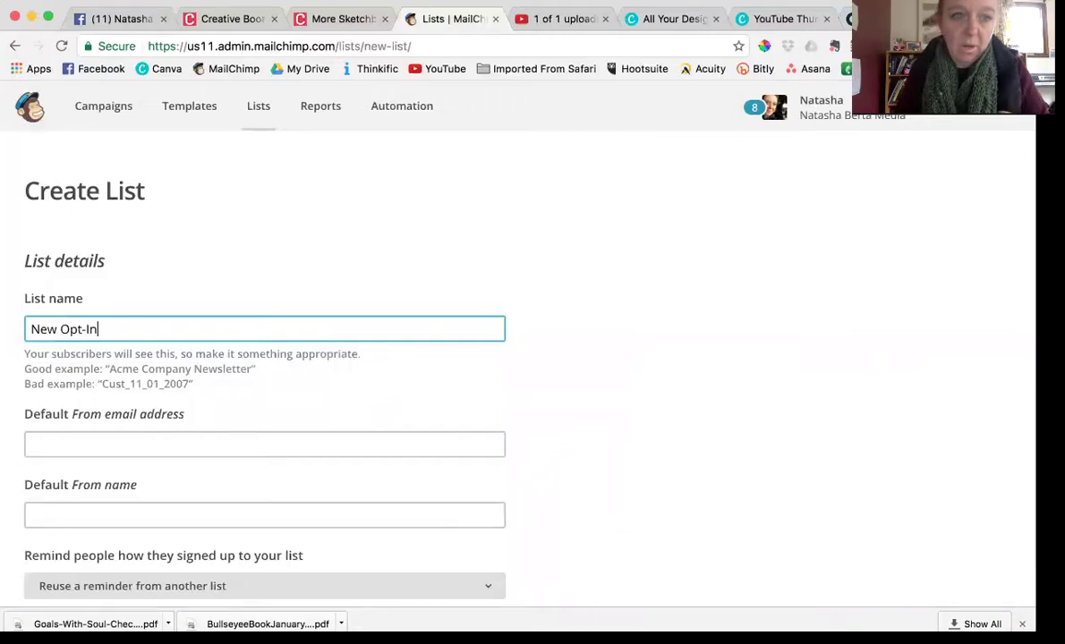
Fill in the default sender e-mail address and the sender's full name
click(148, 443)
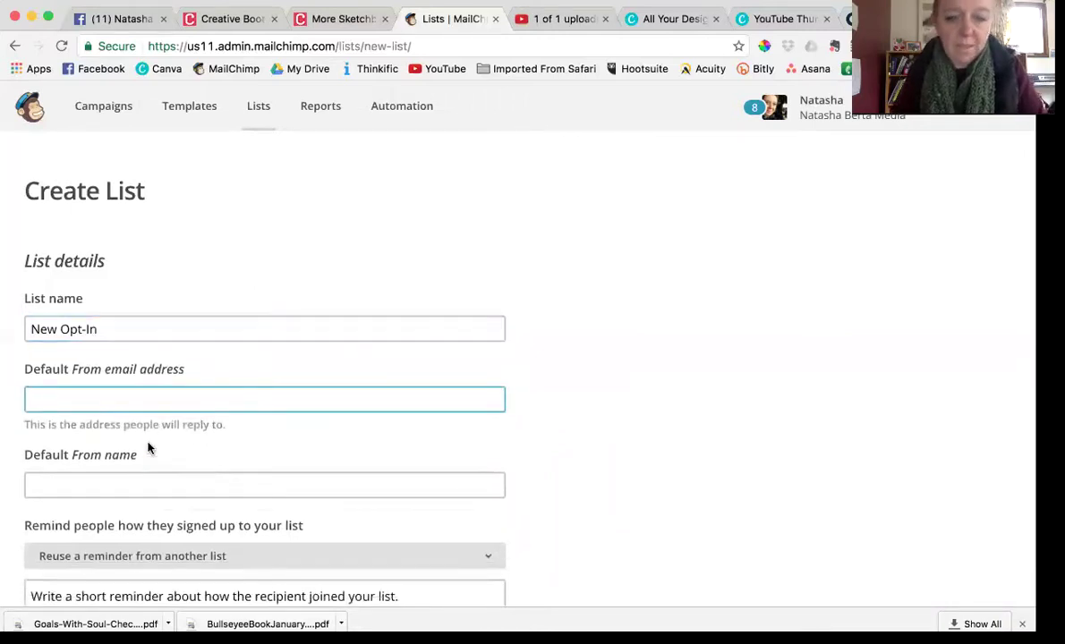
text(natash)
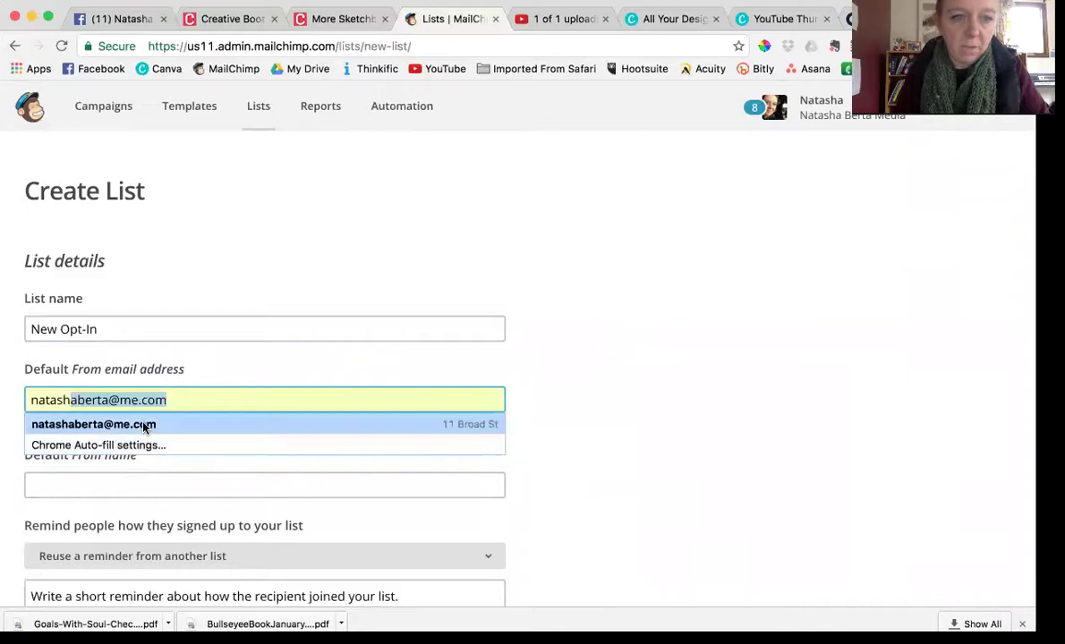
click(143, 425)
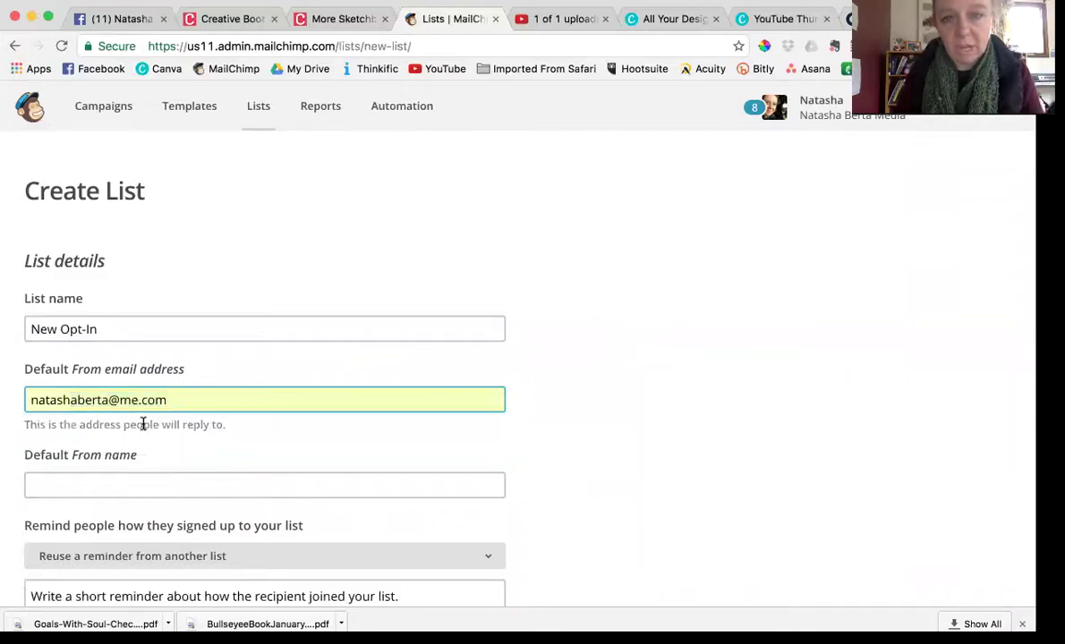
click(136, 484)
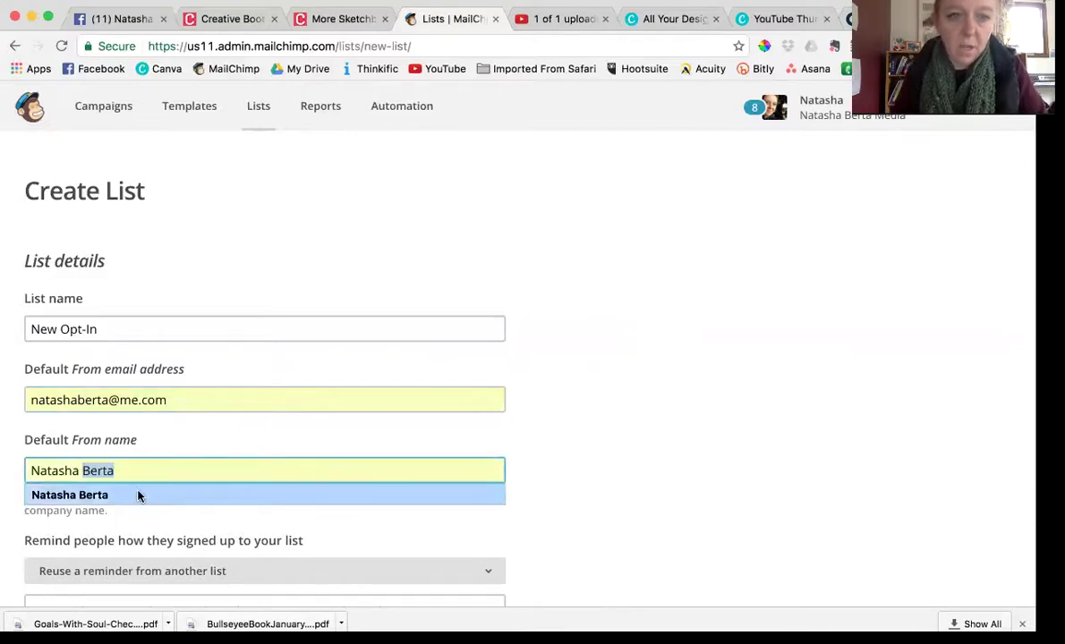
click(138, 494)
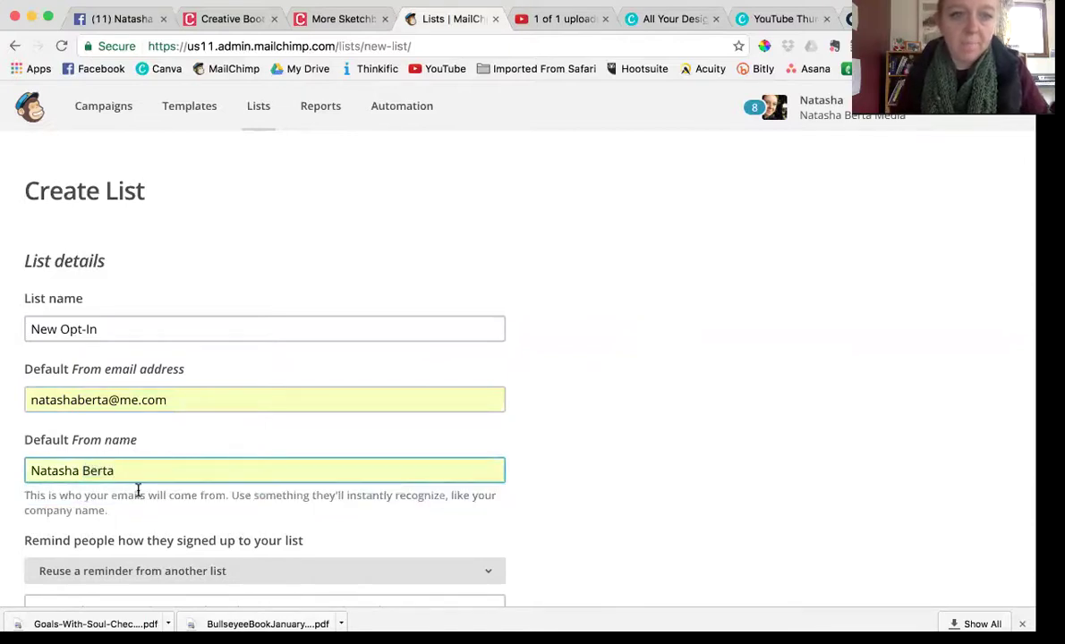
Write the reminder 'Get ready to see the free eBook' and enable daily summary notifications
scroll(160, 495, down, 5)
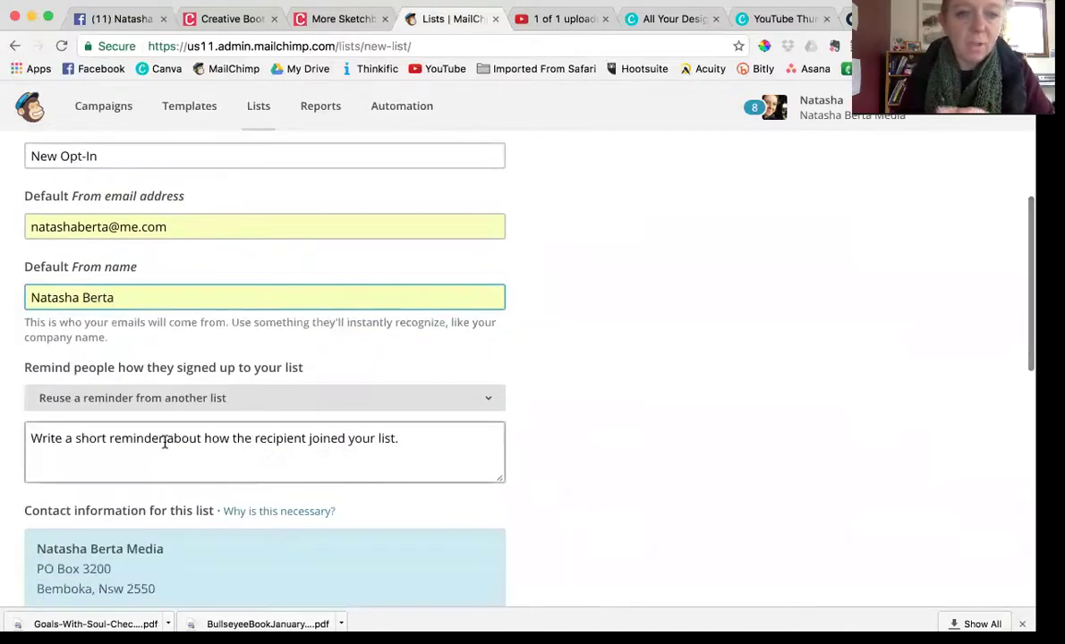
click(174, 442)
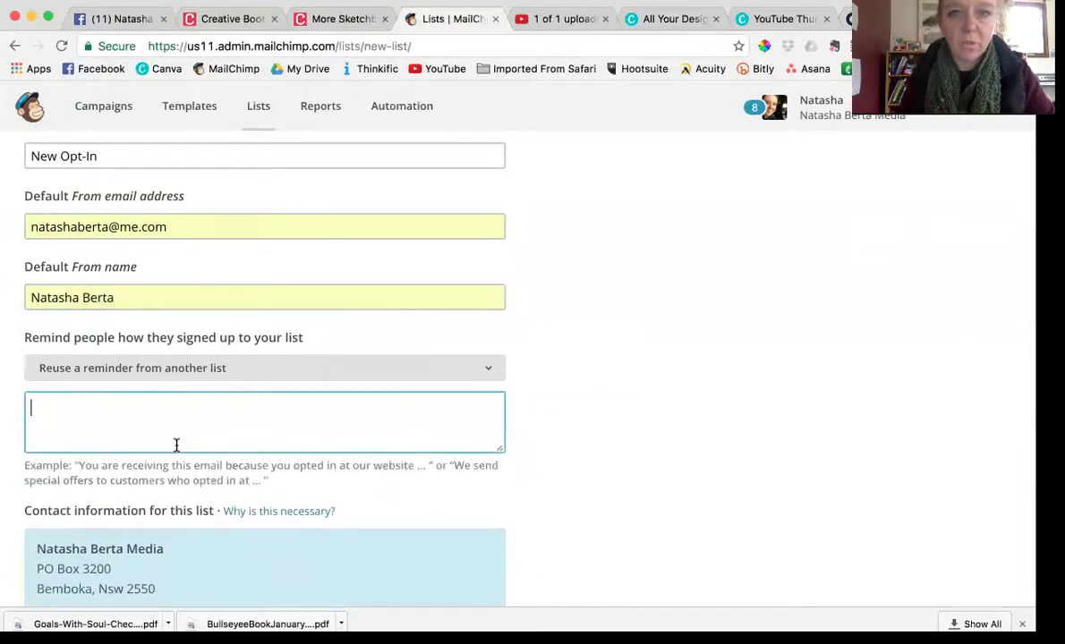
text(Get reay)
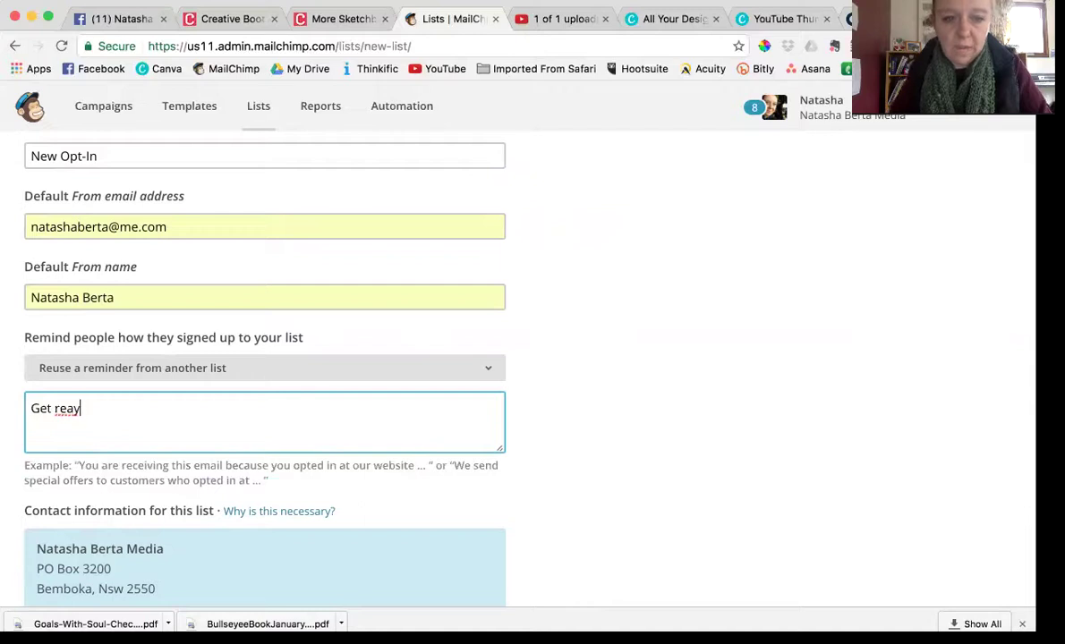
key(BackSpace)
text(dy)
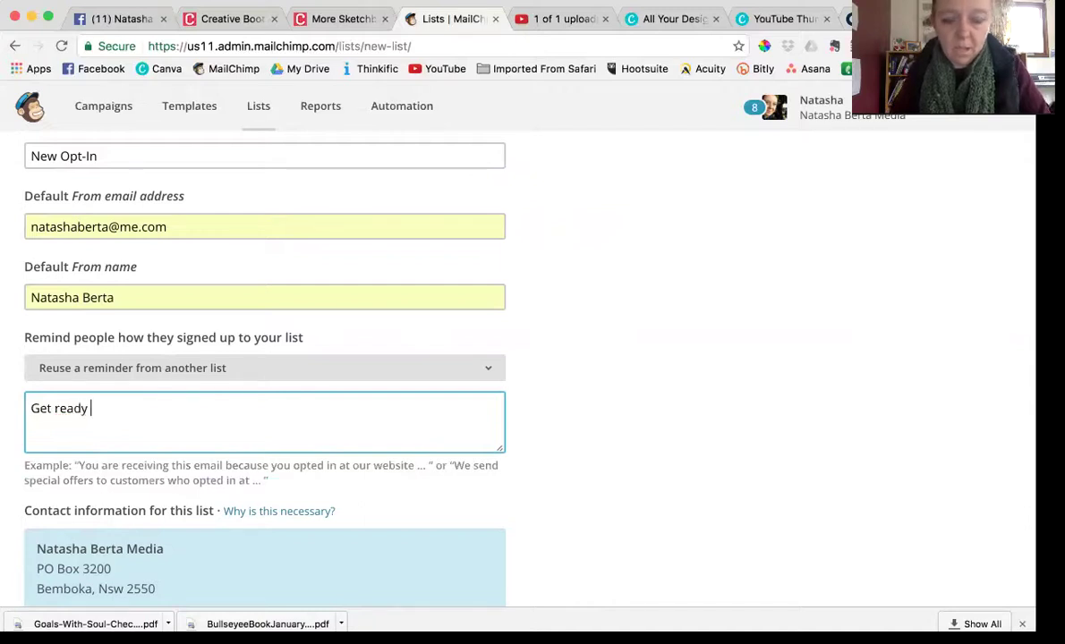
text( to see t)
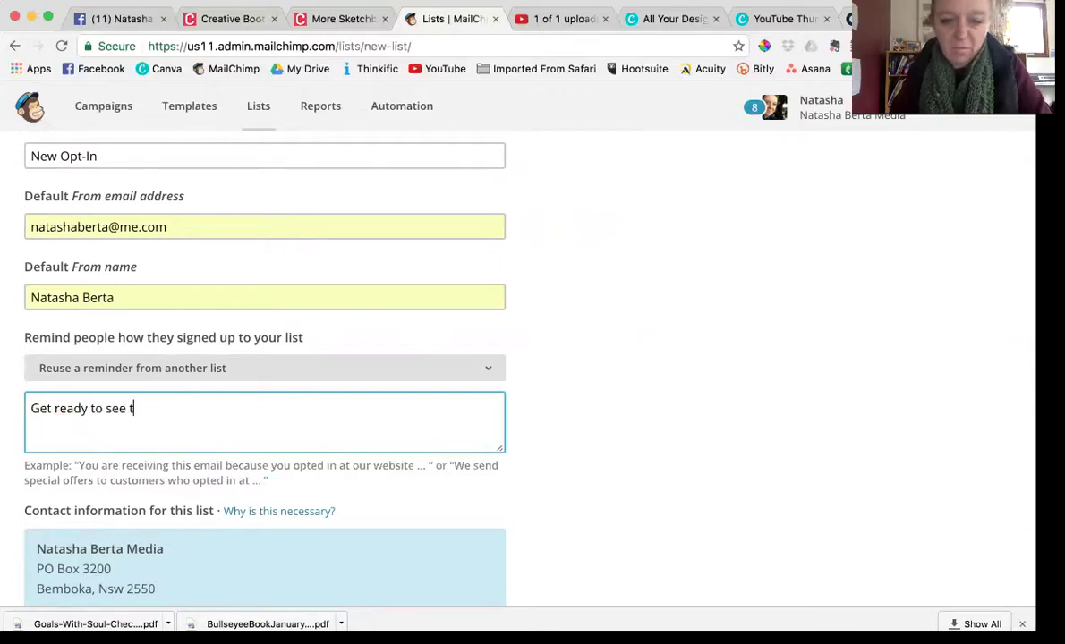
text(he free eBook)
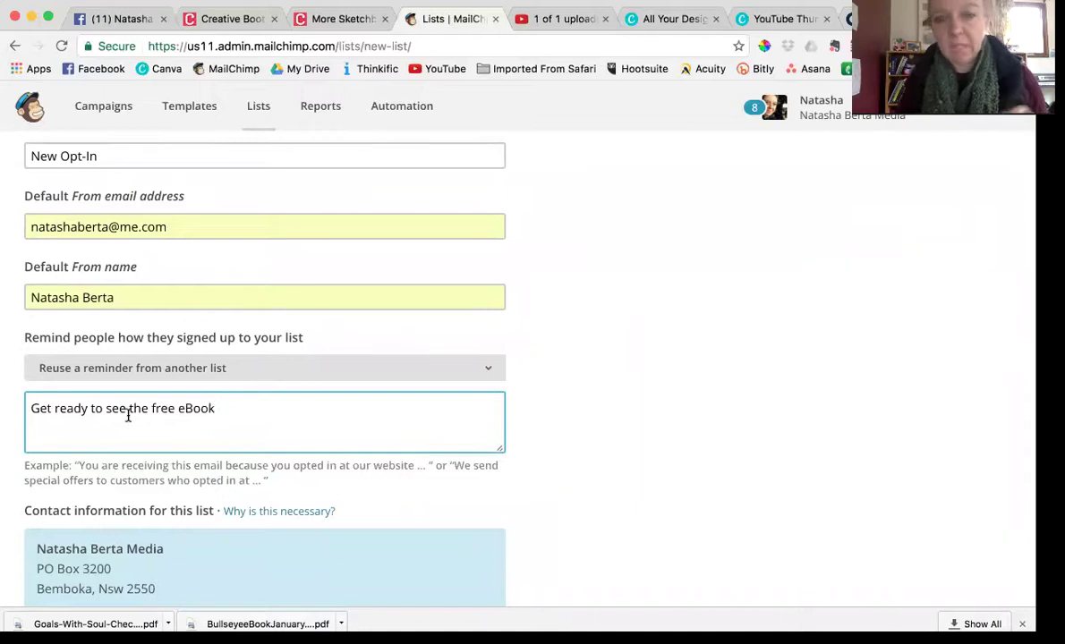
scroll(128, 416, down, 5)
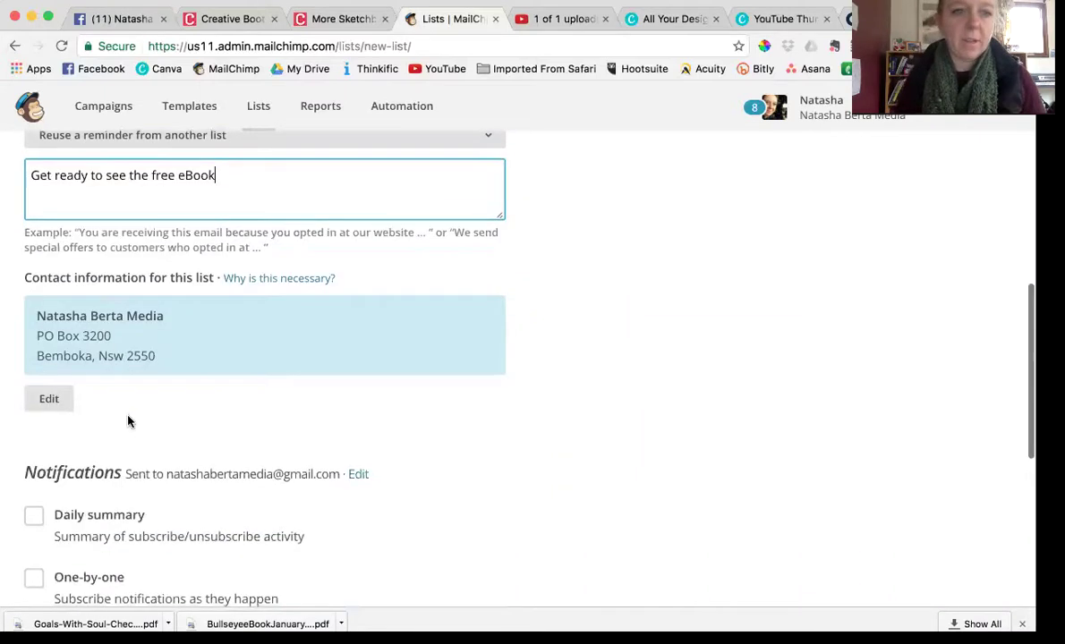
scroll(105, 349, down, 3)
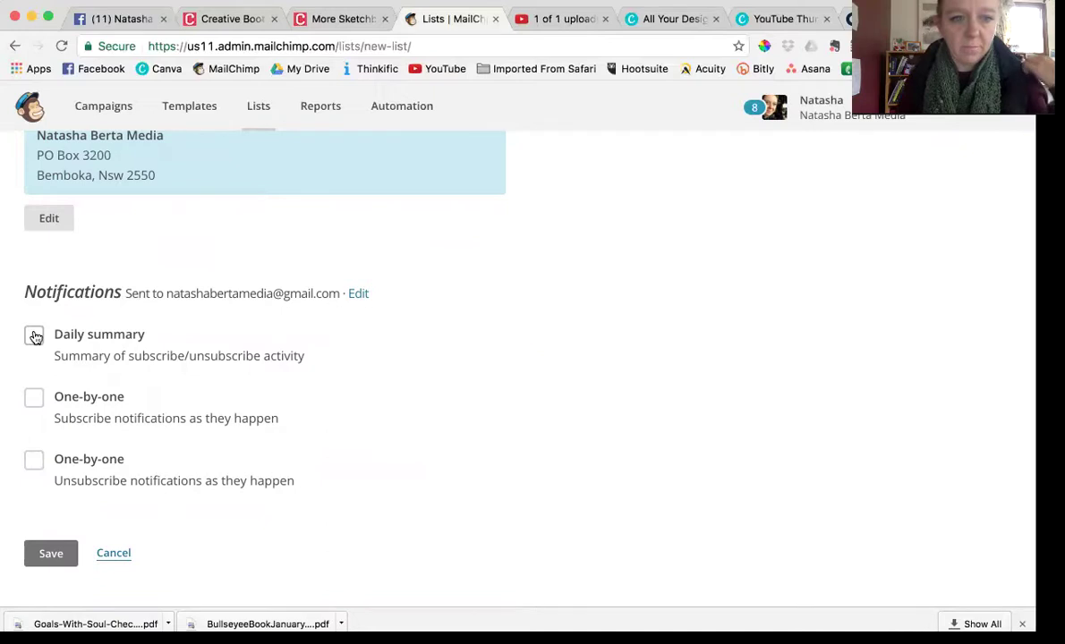
click(34, 337)
scroll(43, 407, down, 1)
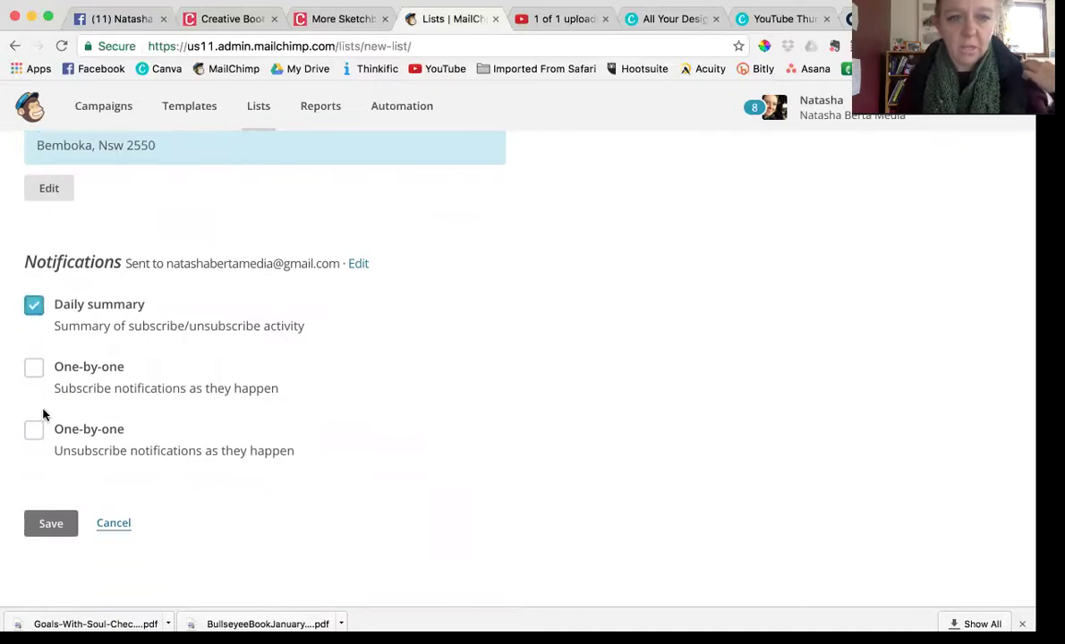
Save the New Opt-In list, then choose General forms under Signup forms
click(51, 523)
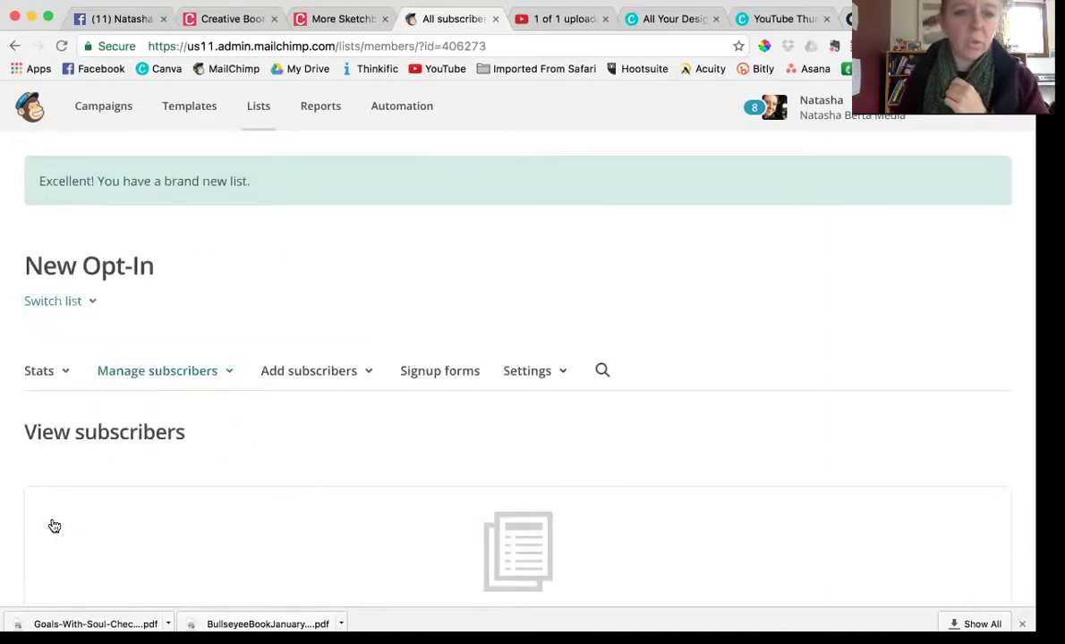
scroll(249, 410, down, 3)
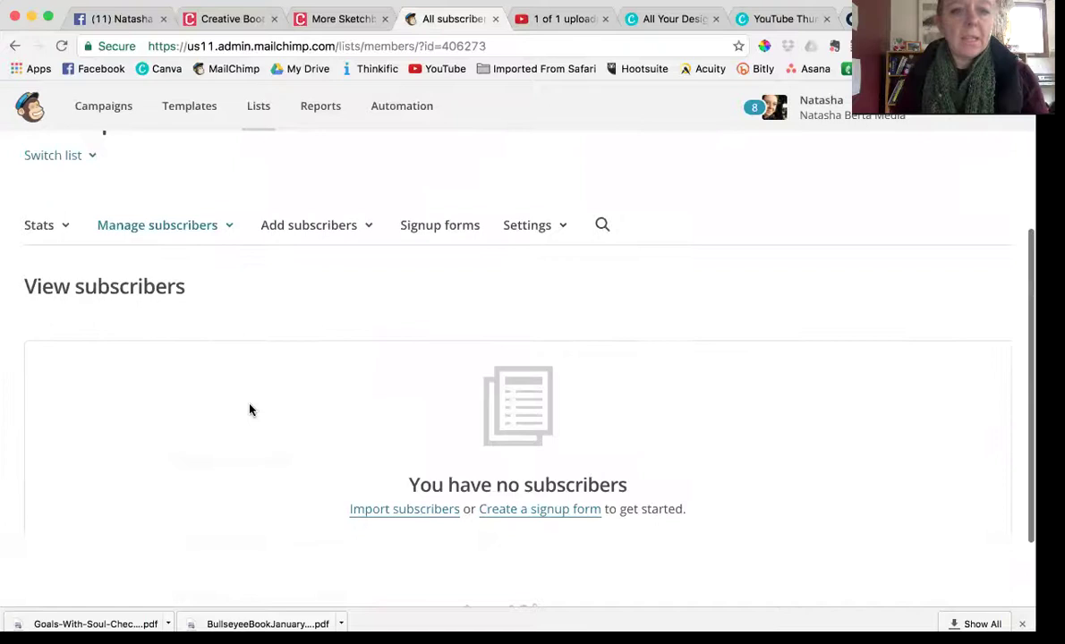
scroll(250, 409, down, 1)
scroll(250, 410, up, 3)
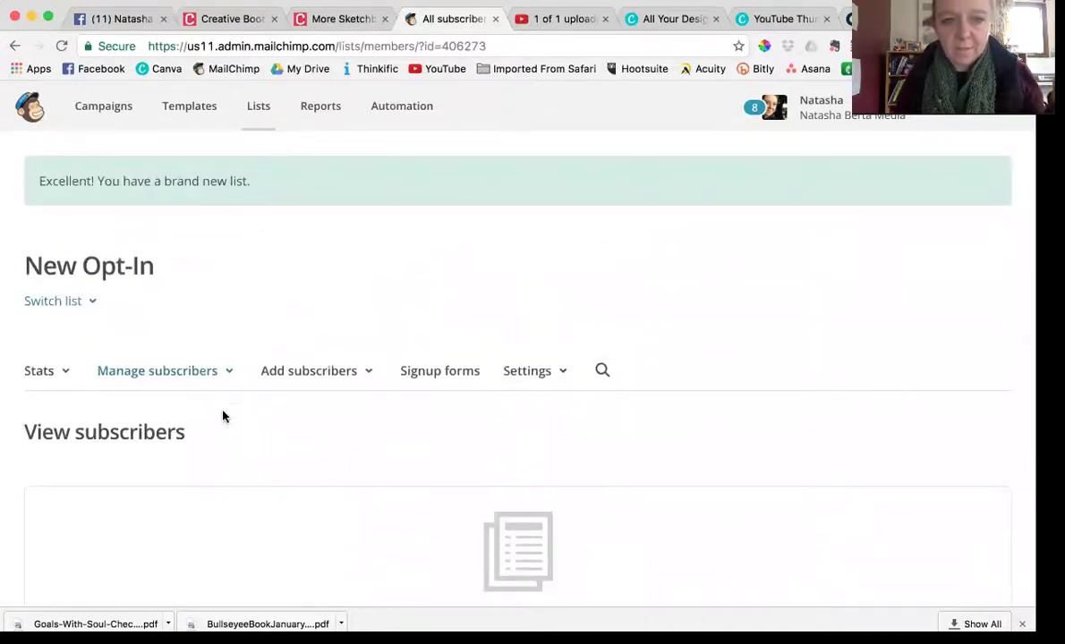
click(452, 372)
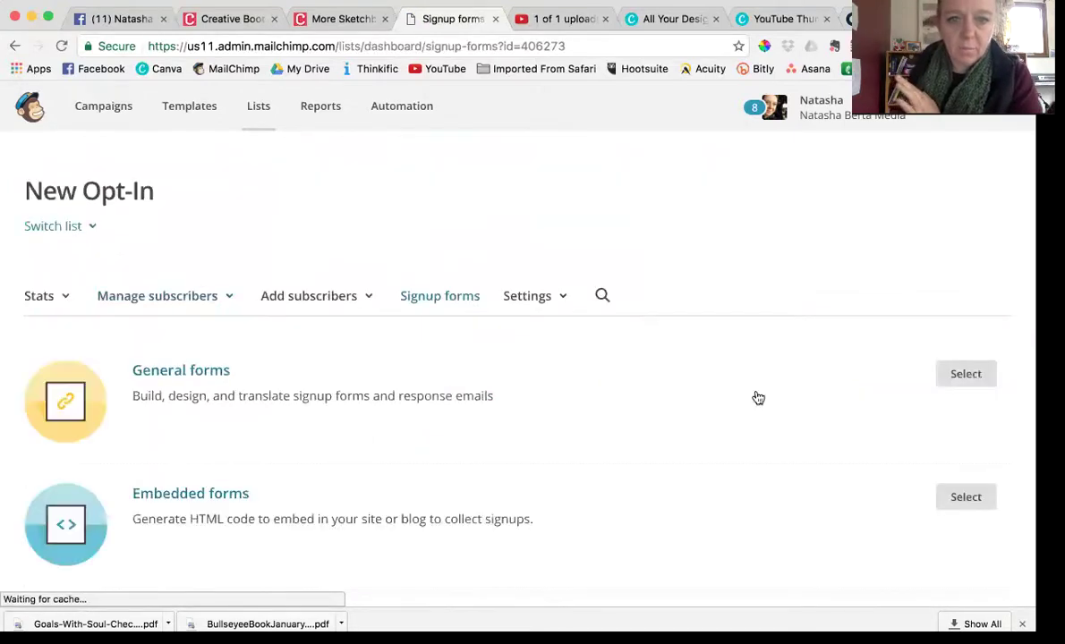
click(967, 374)
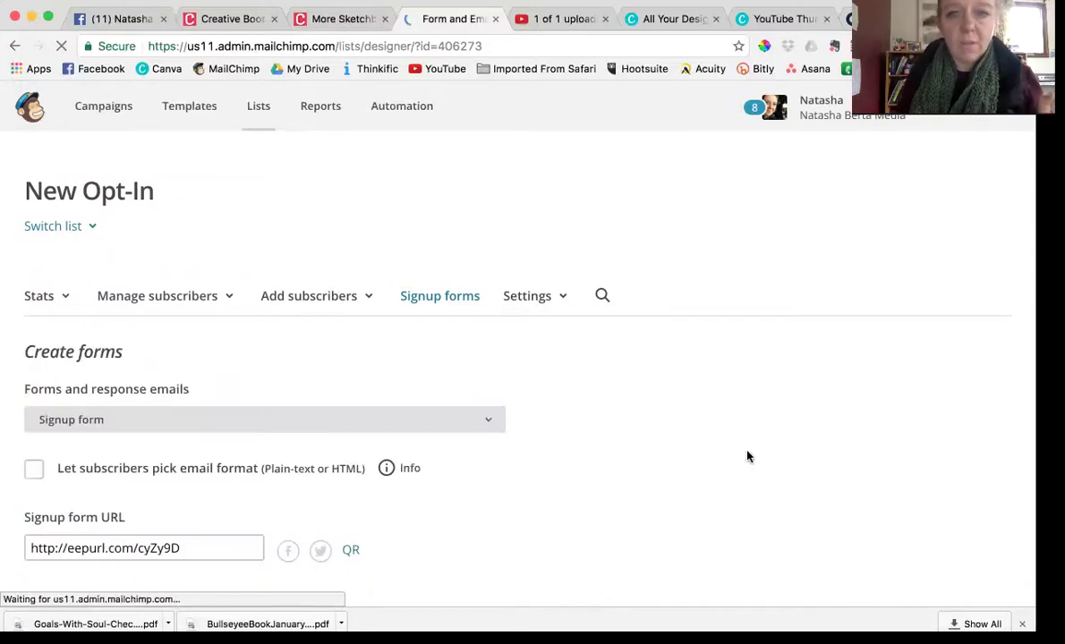
Select the signup form URL and scroll down to the Email, First Name and Last Name fields
scroll(749, 457, down, 3)
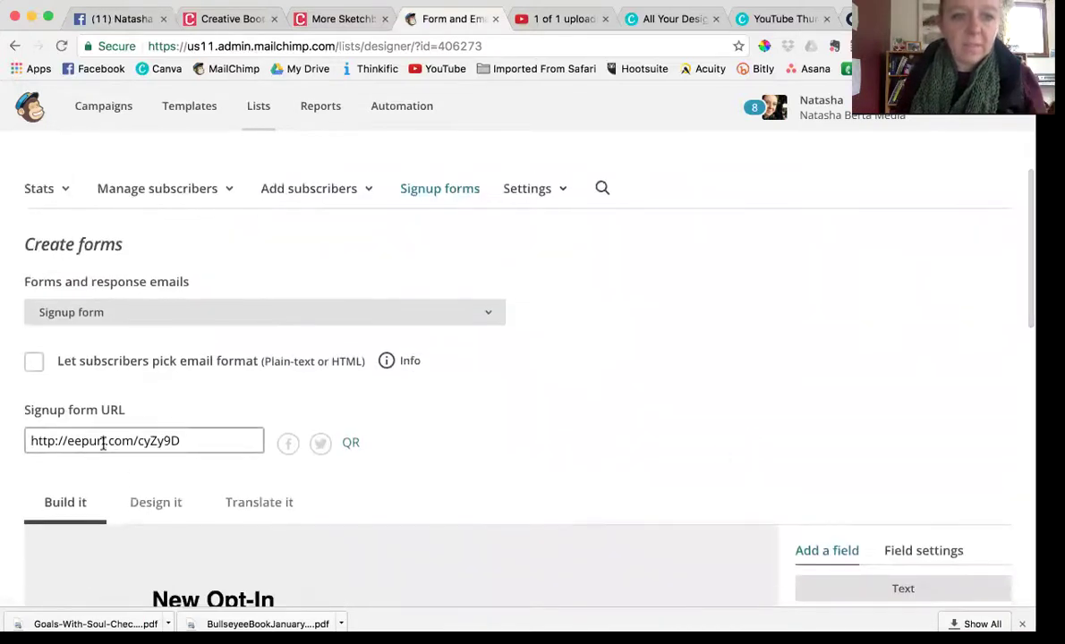
click(104, 442)
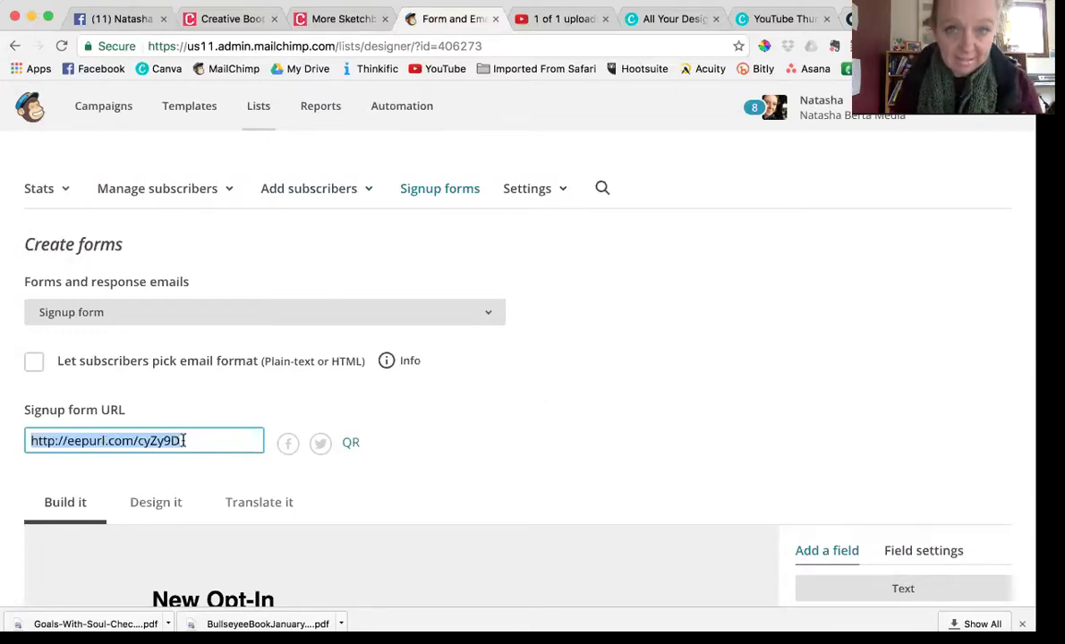
scroll(378, 499, down, 5)
scroll(380, 497, down, 2)
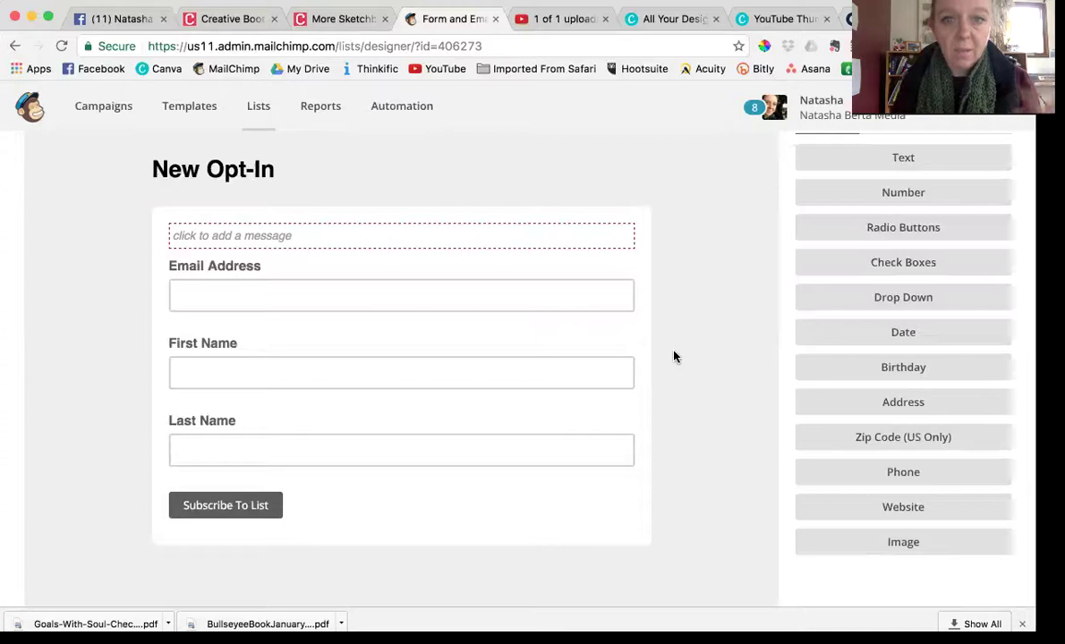
mouse_move(530, 250)
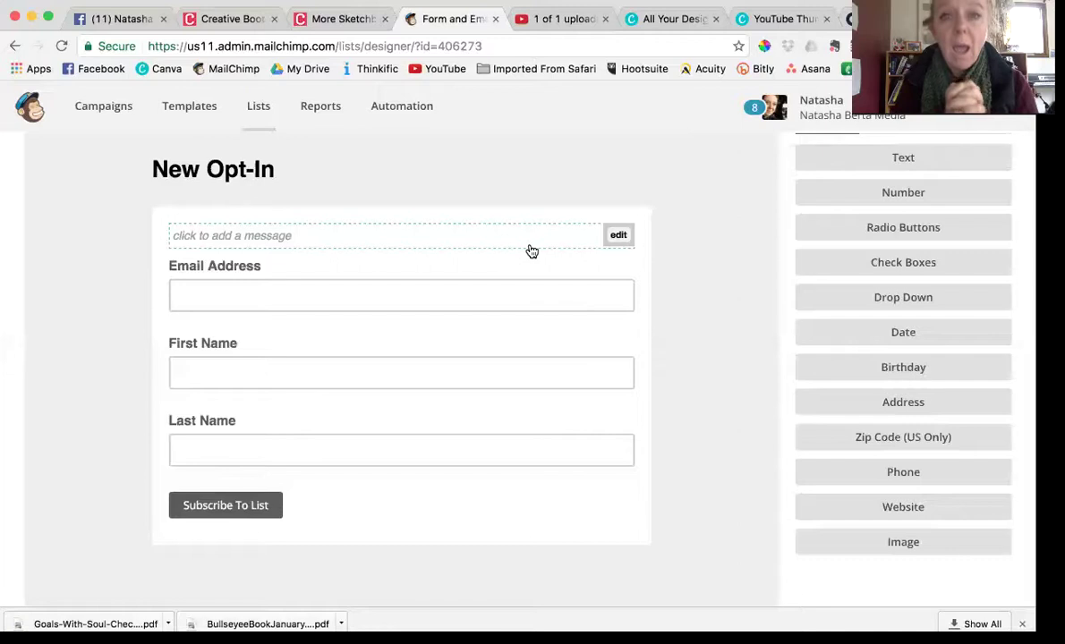
Type three intro lines, ending with 'fill in your details below to get access to the free ebook'
click(618, 237)
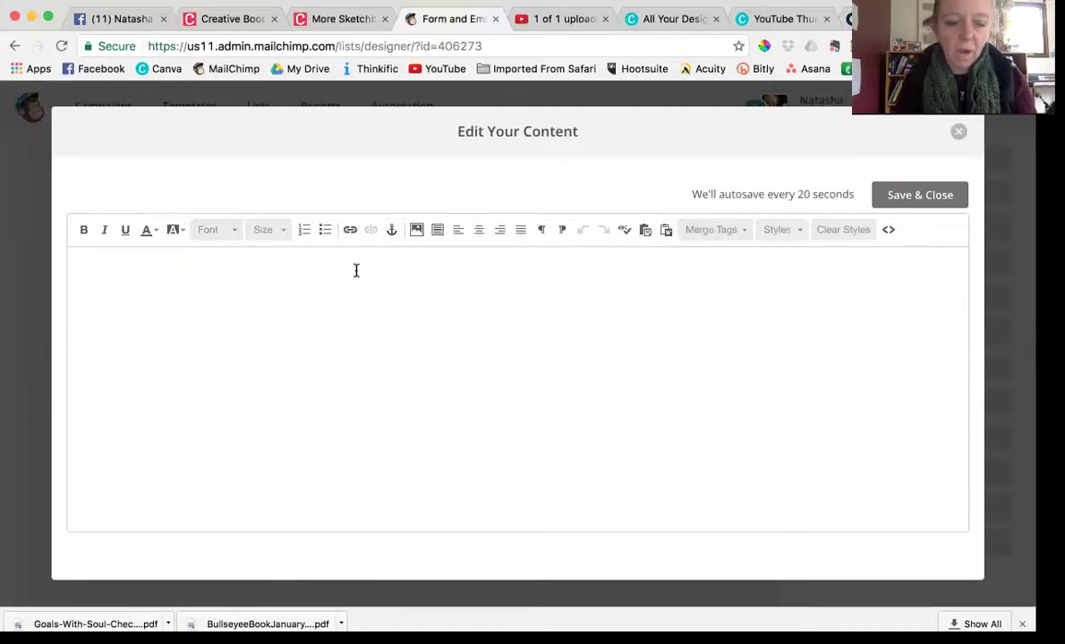
text(A)
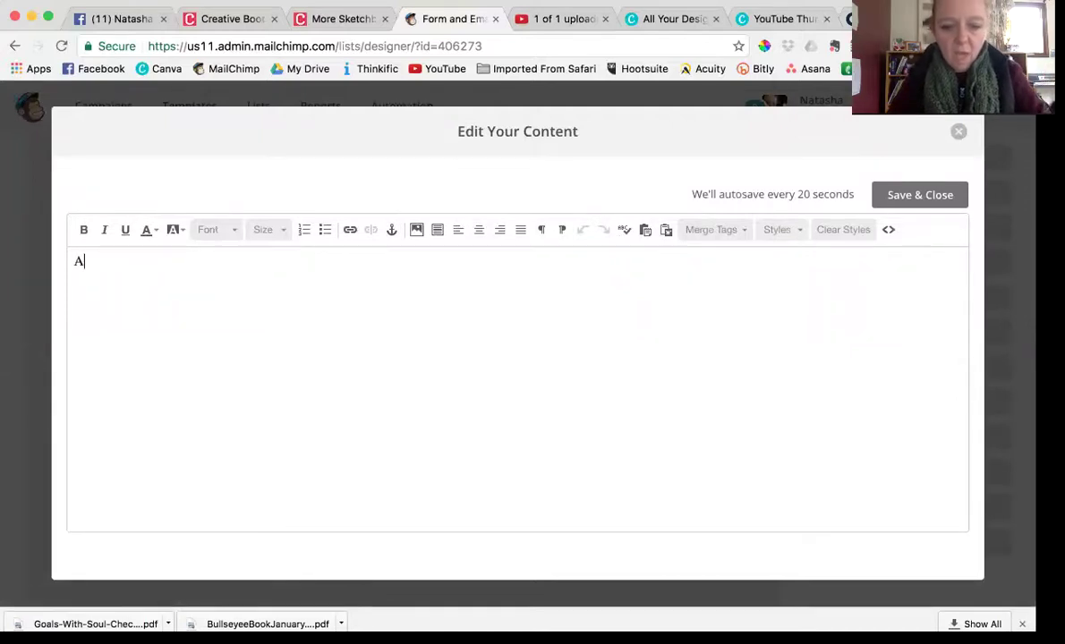
text(re you read)
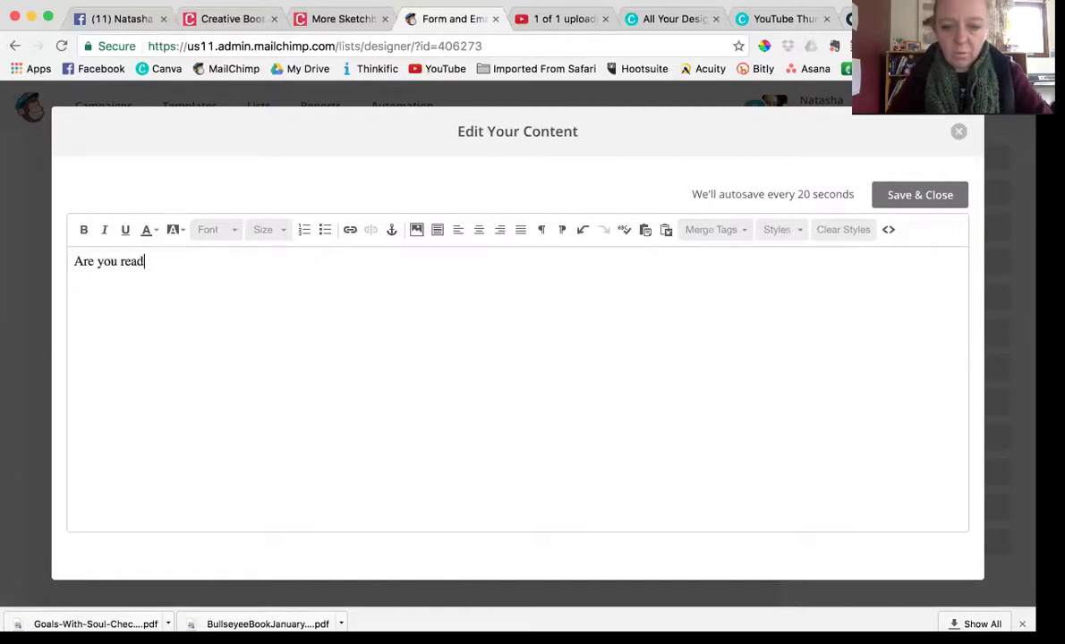
text(y to .........)
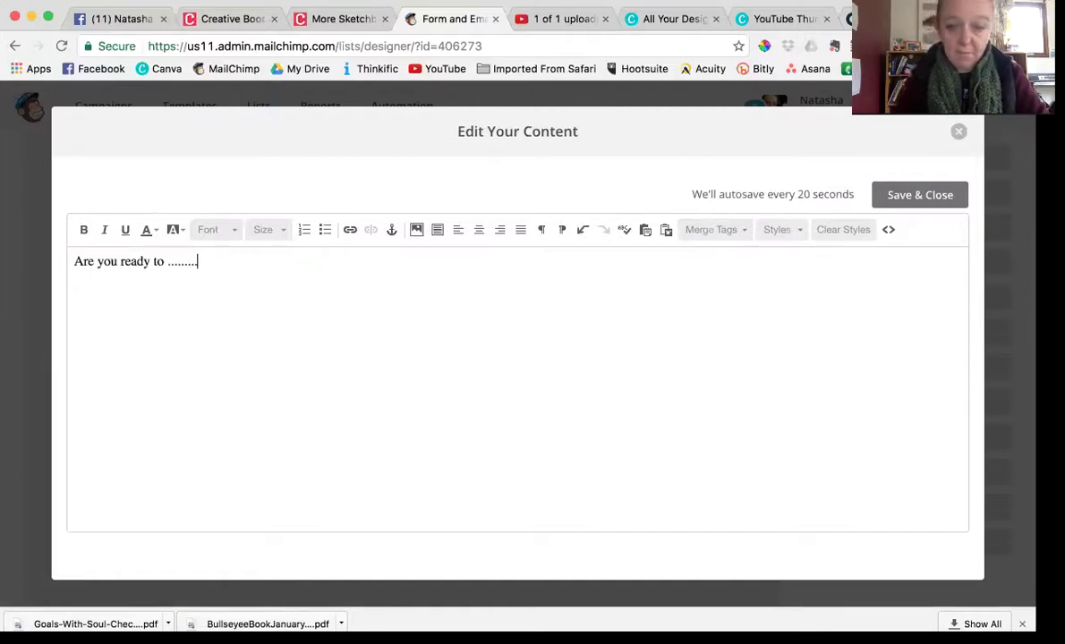
key(Return)
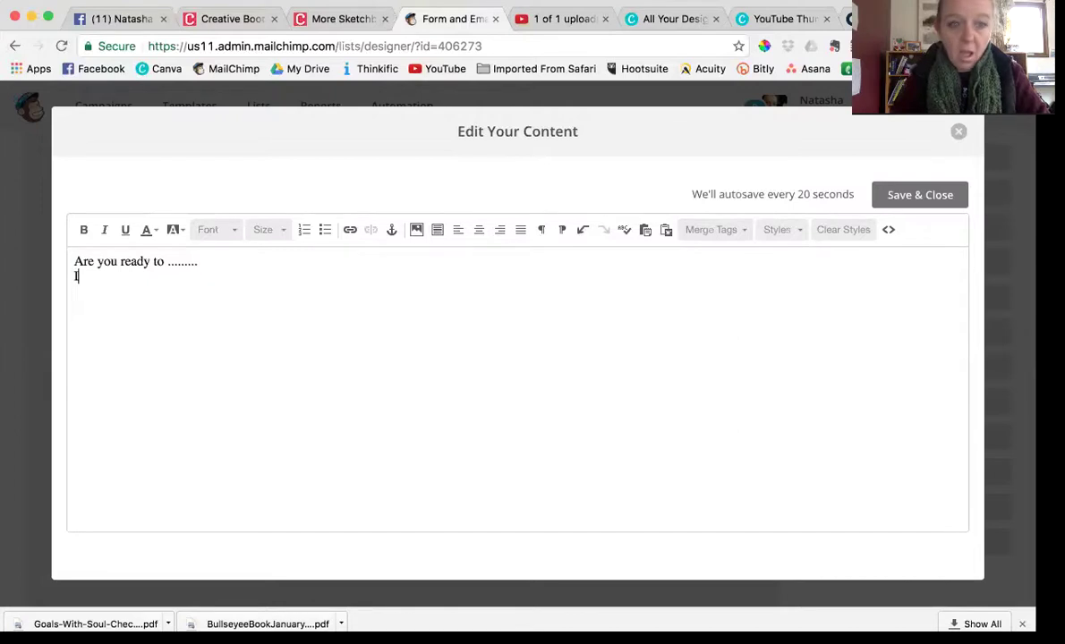
key(Return)
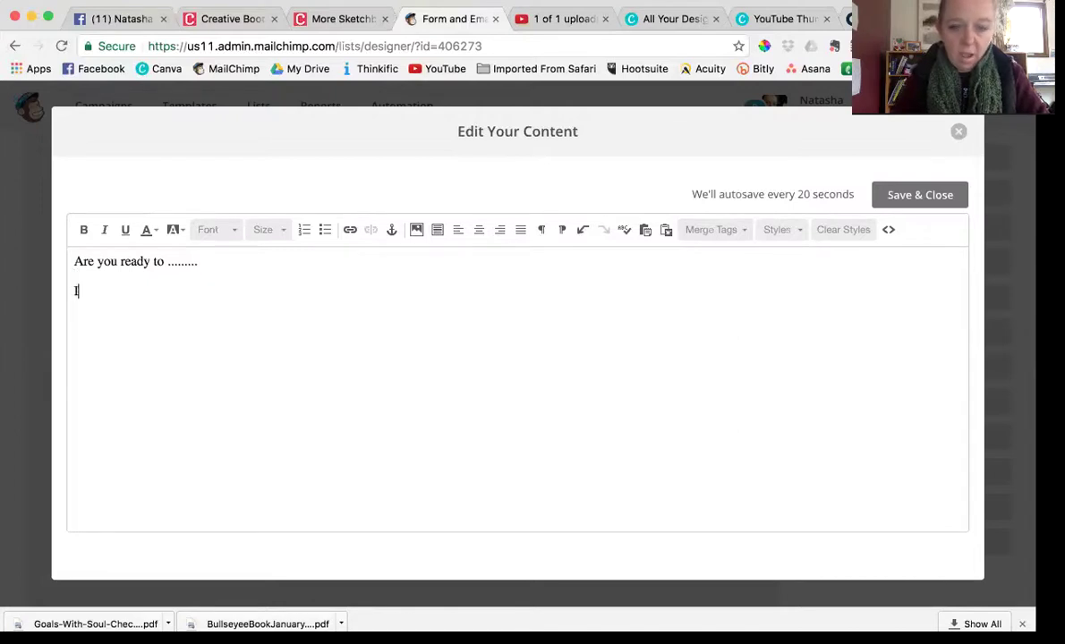
text(I am goign )
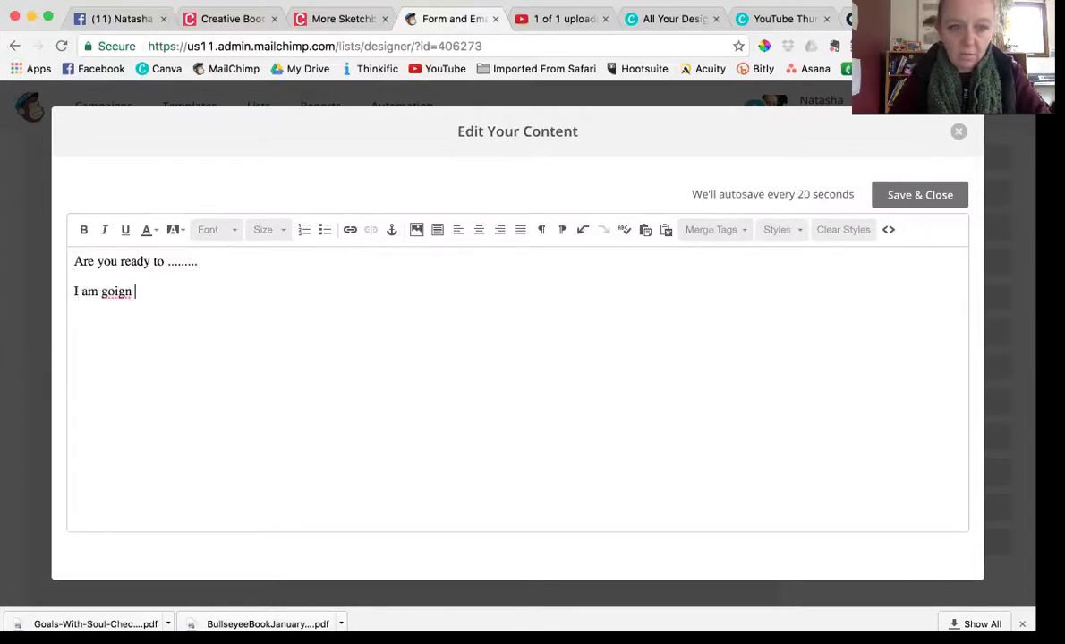
text(to share )
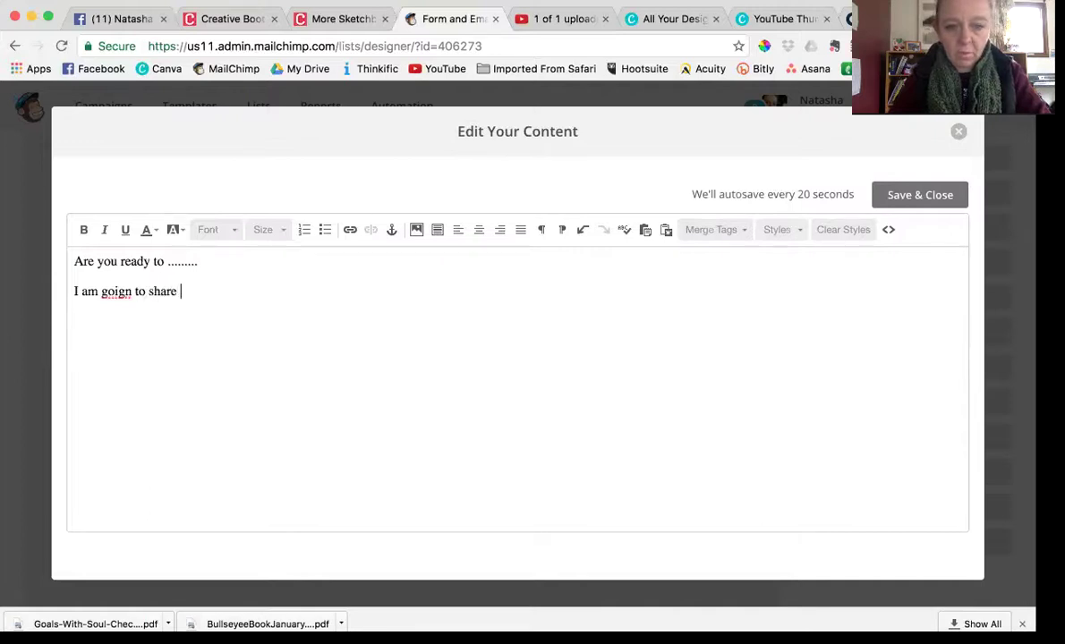
text(my .......)
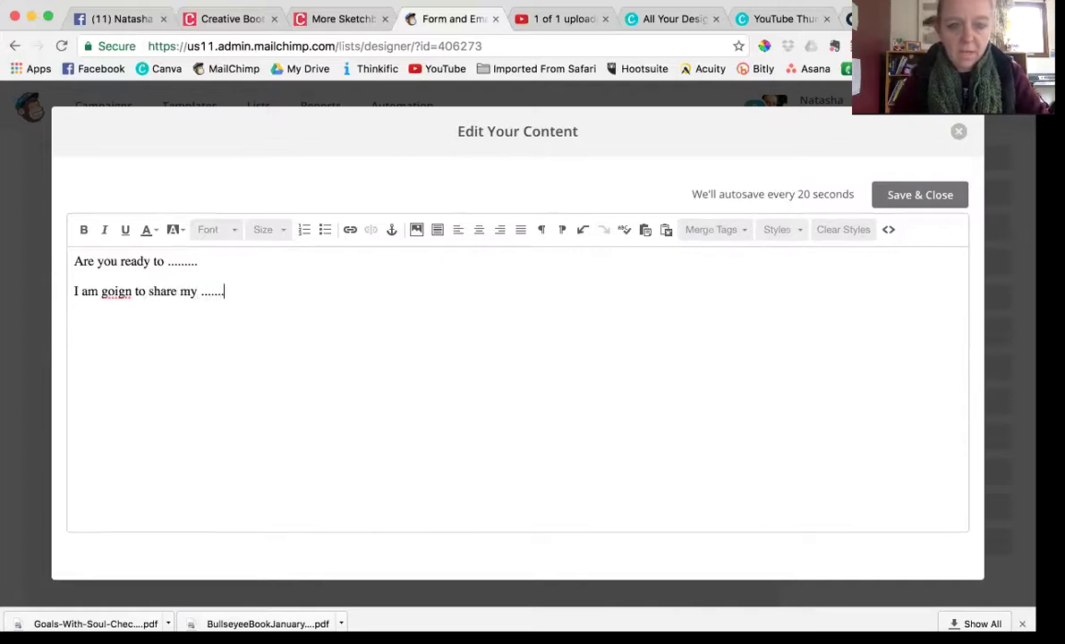
key(Return)
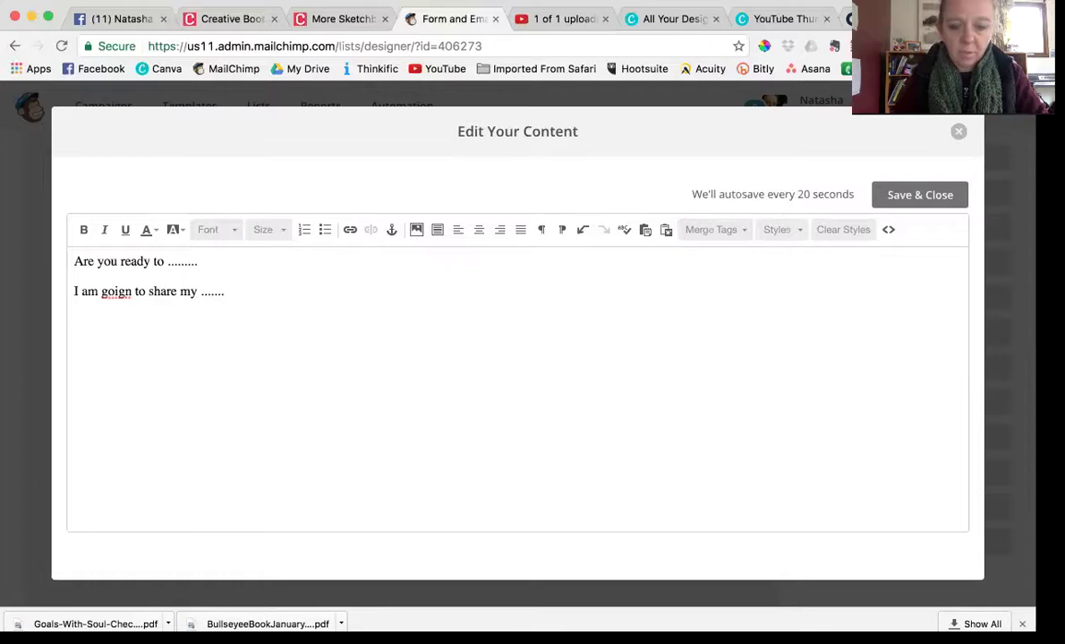
text(Please y)
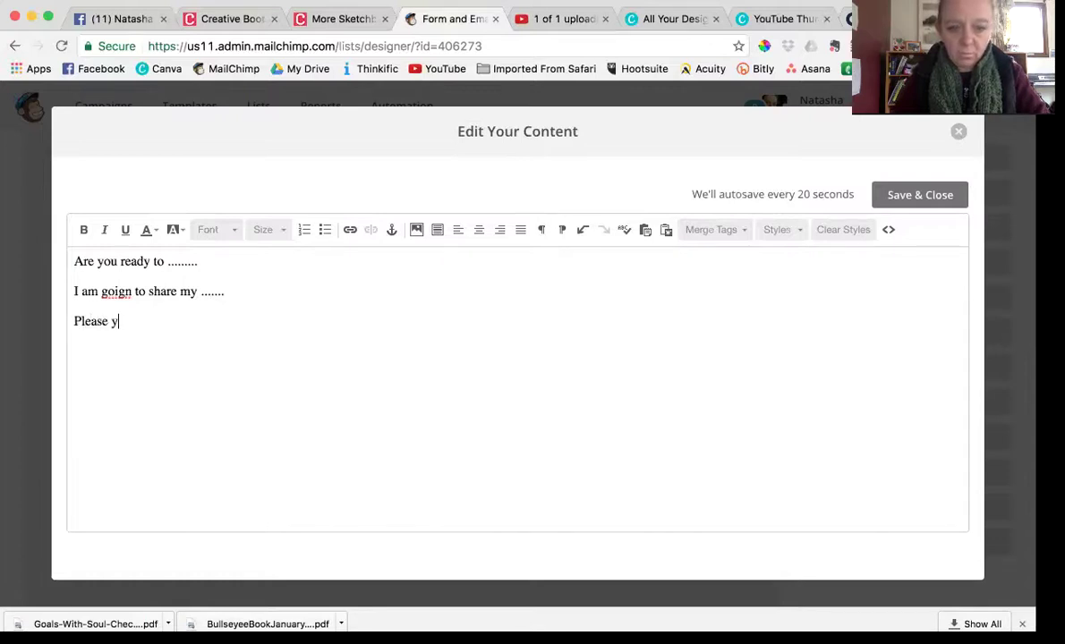
key(BackSpace)
text(fa)
key(BackSpace)
text(il)
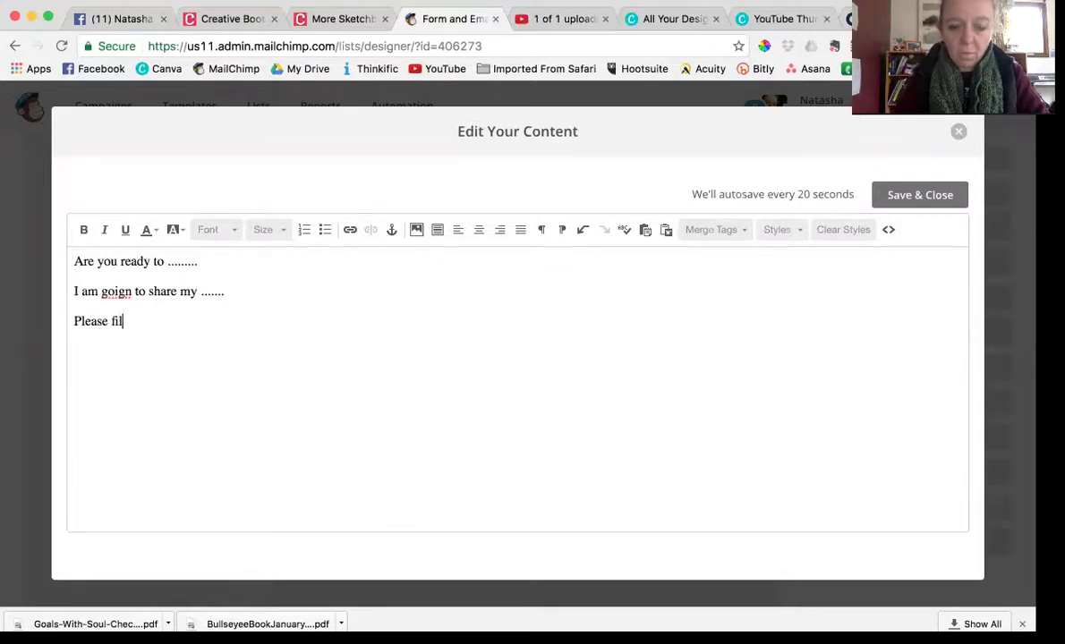
text(l in your )
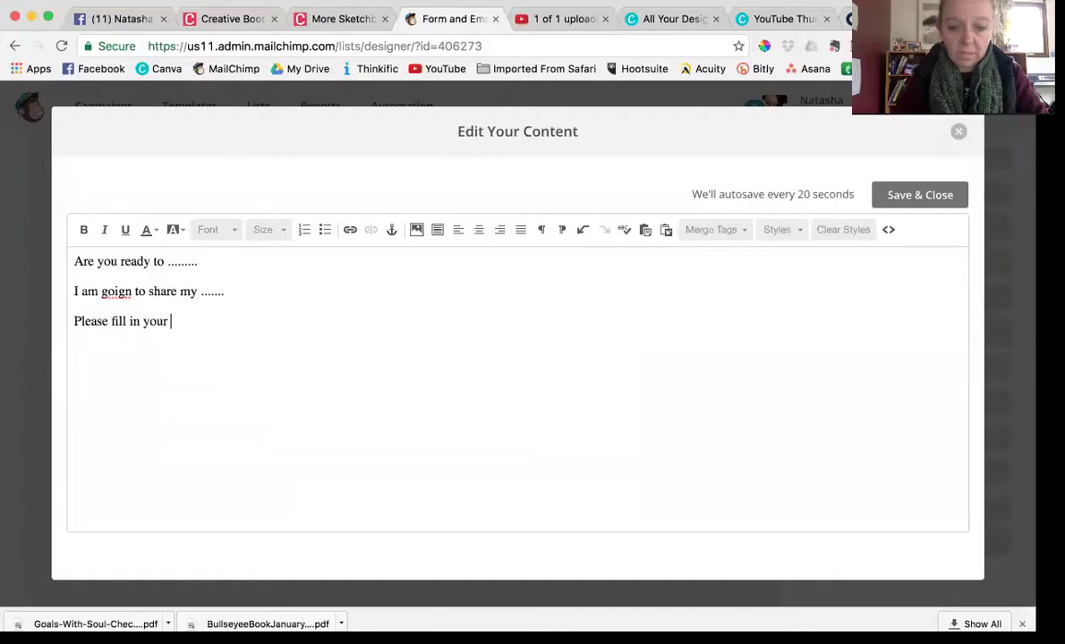
text(details )
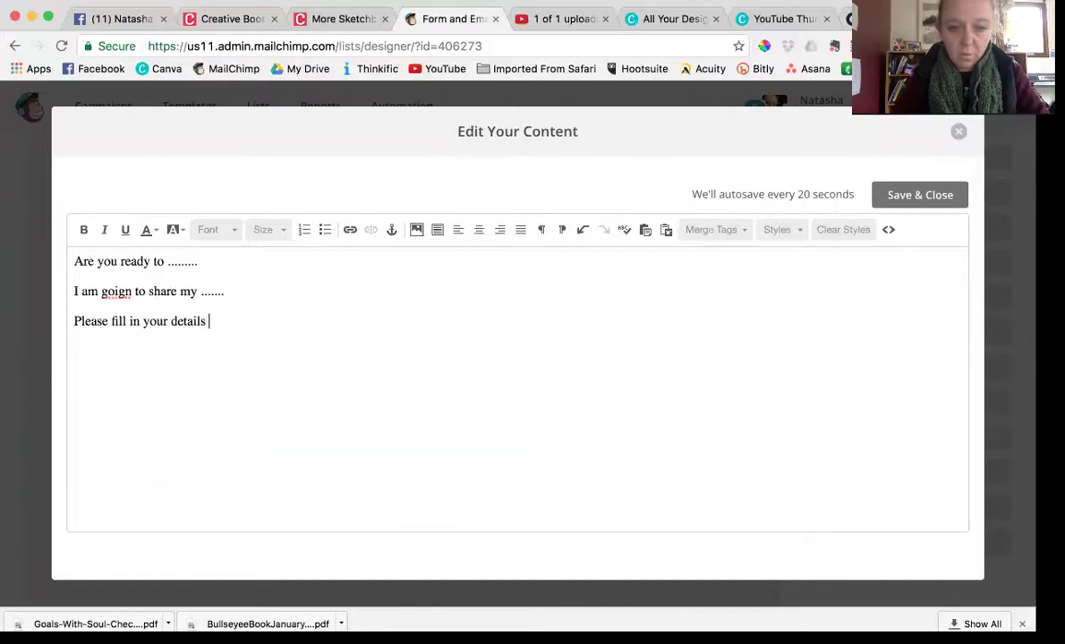
text(below to get acces )
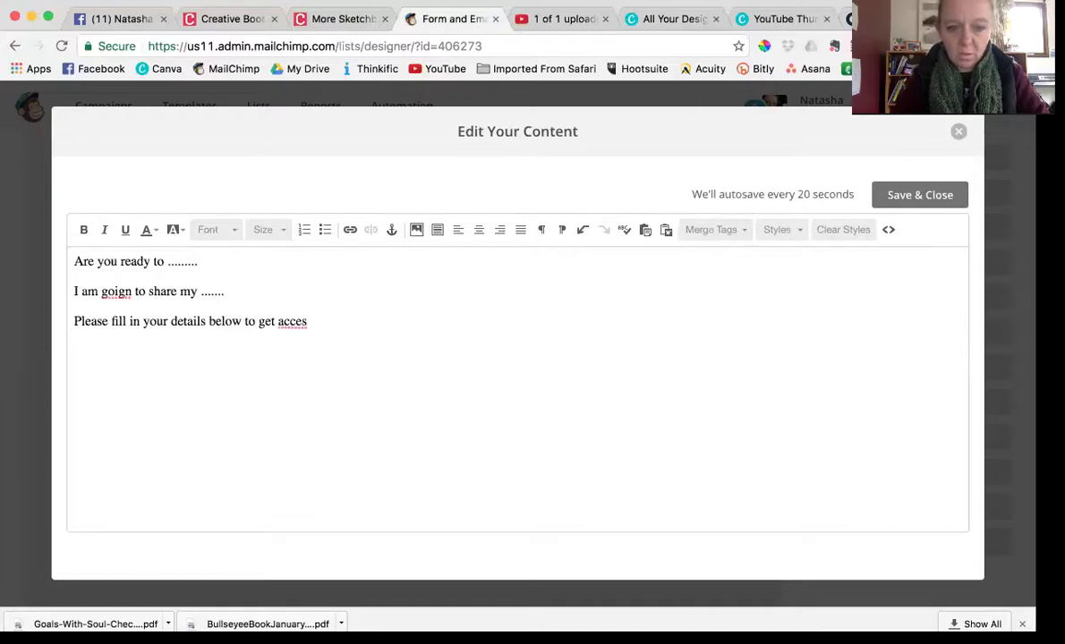
text(to the free ebook)
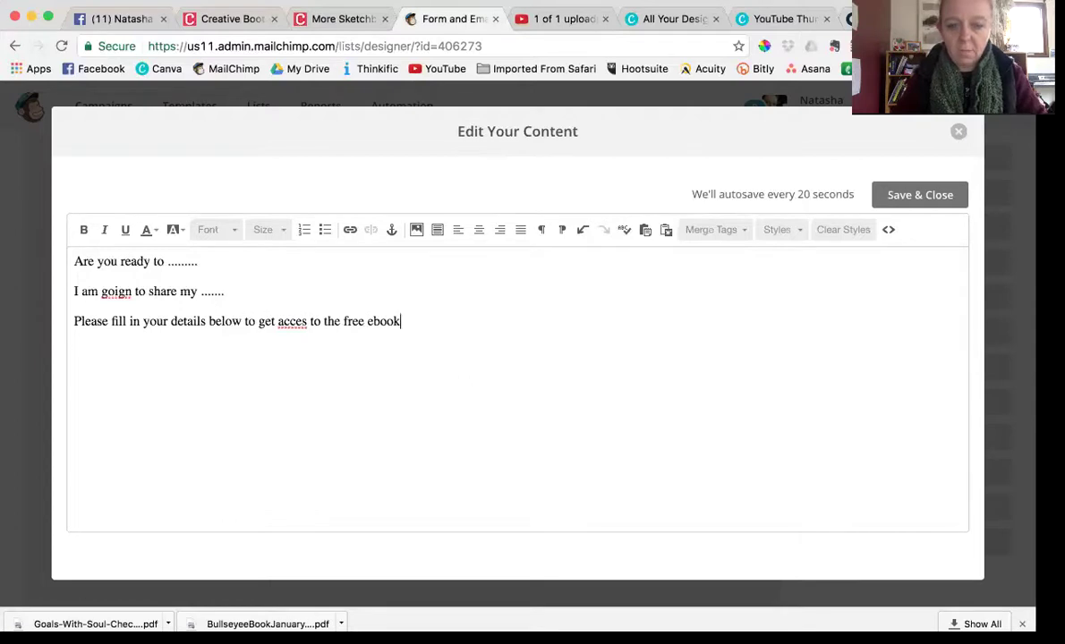
key(Return)
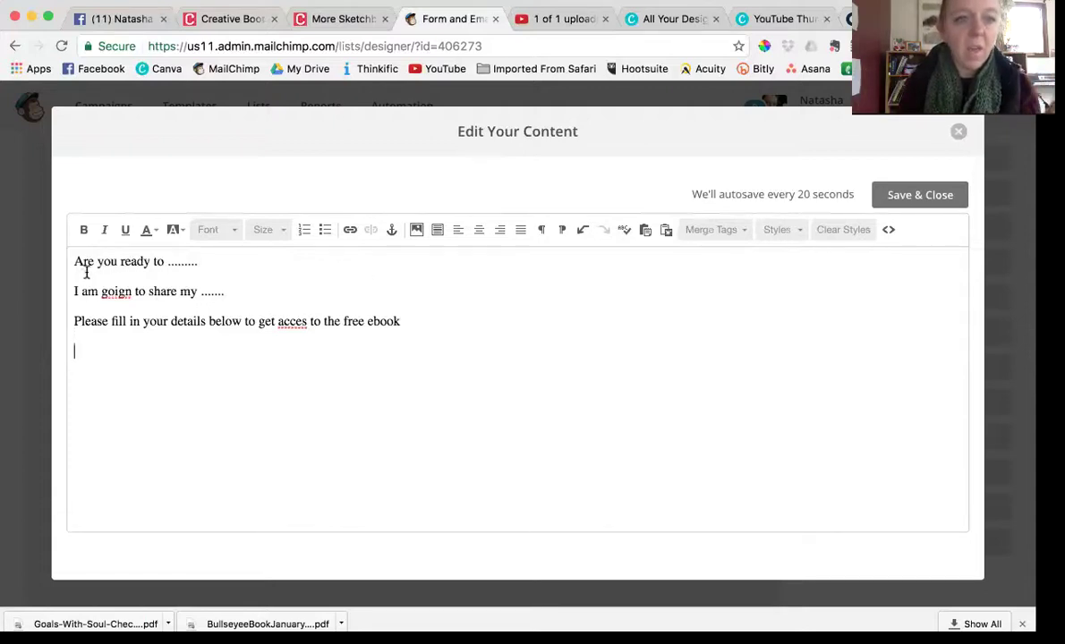
Set all the message text to Courier New at size 18
drag(74, 257, 416, 326)
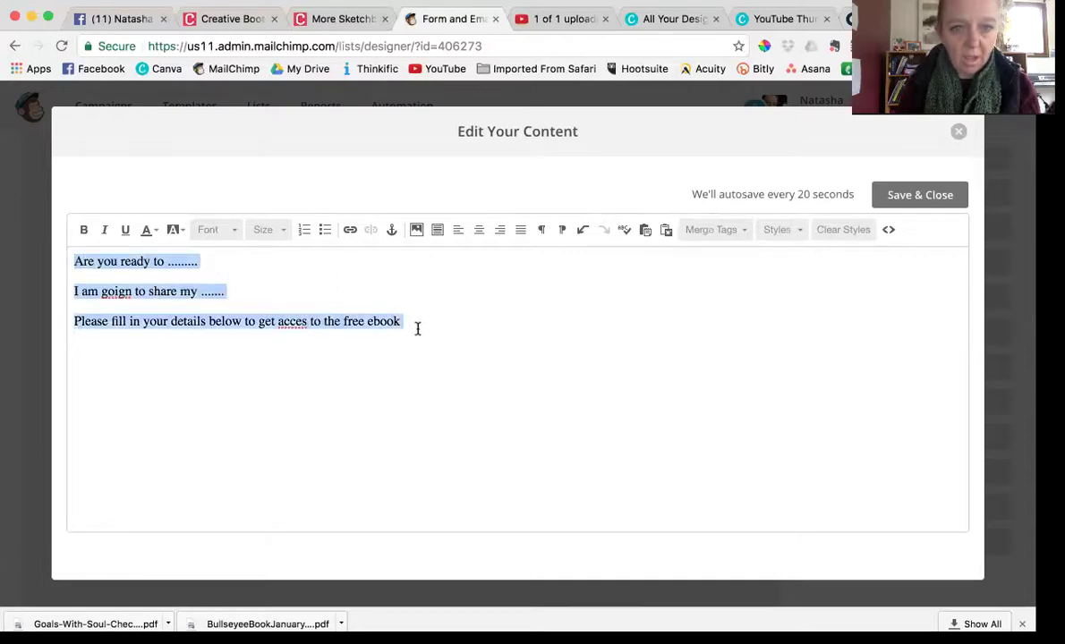
click(232, 231)
scroll(232, 342, down, 3)
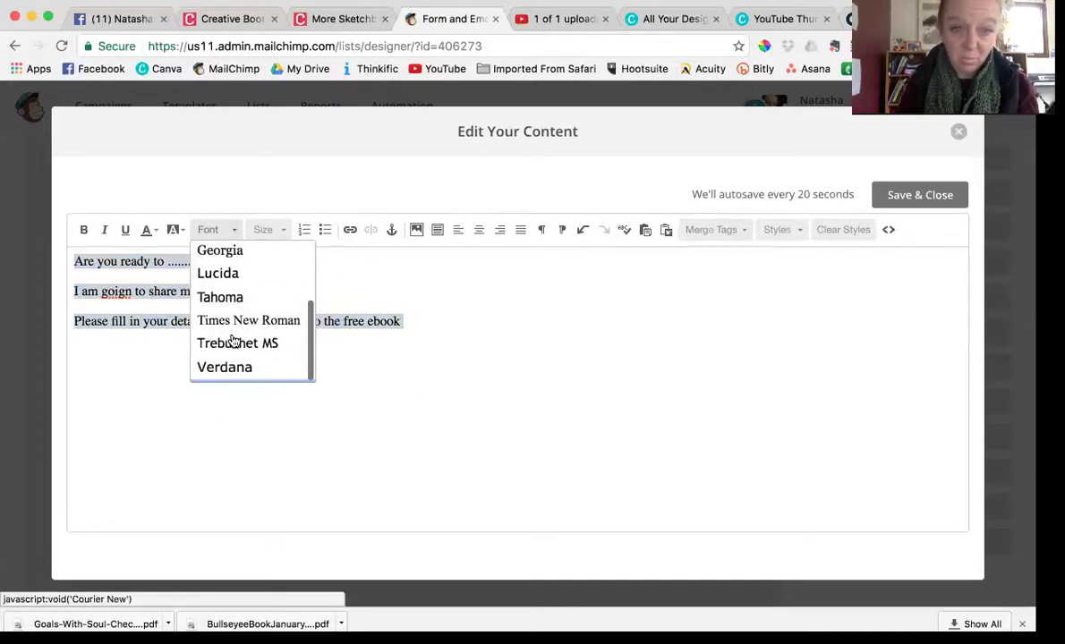
scroll(231, 342, up, 3)
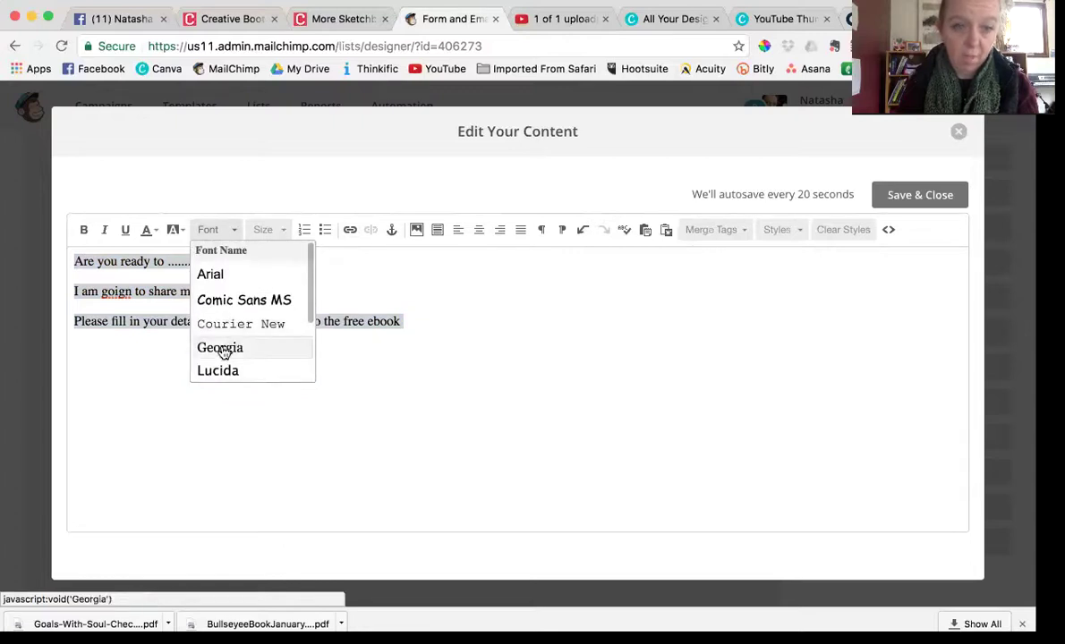
click(235, 324)
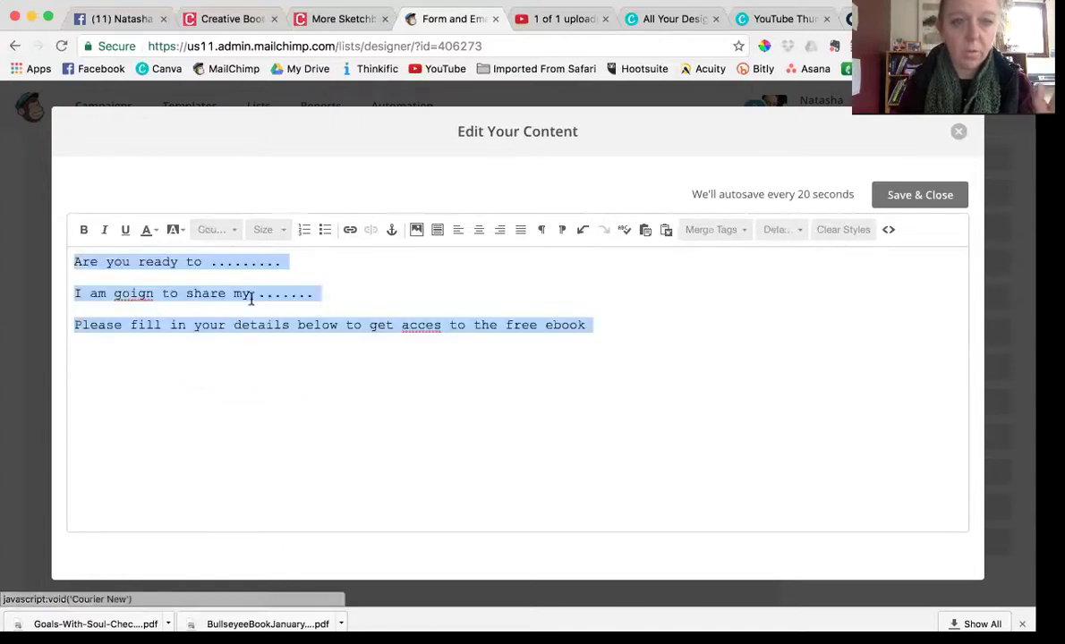
click(280, 231)
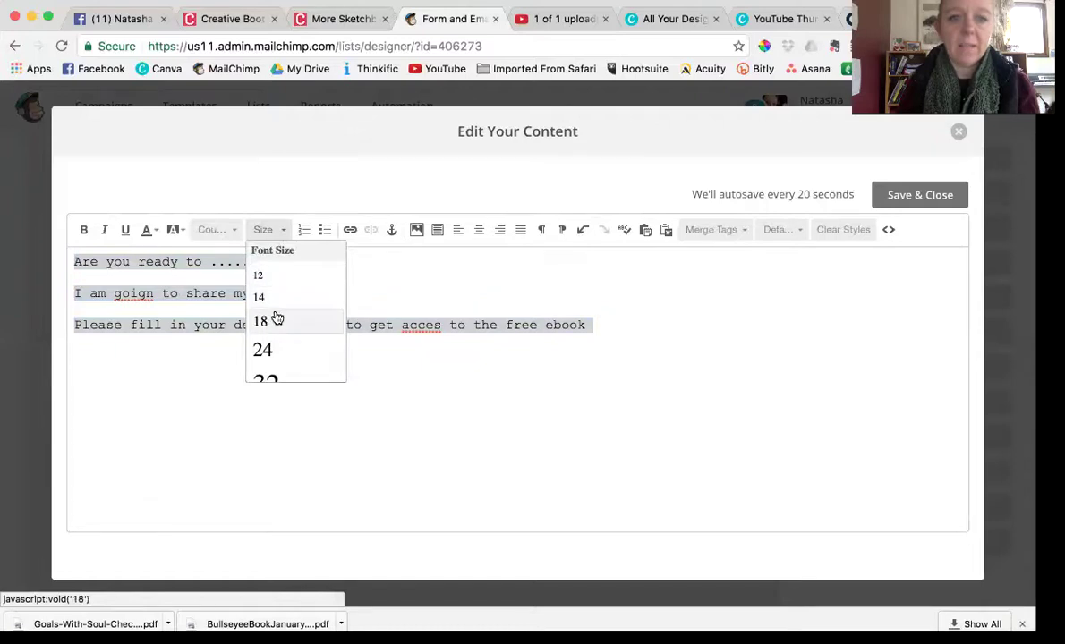
click(277, 318)
click(283, 231)
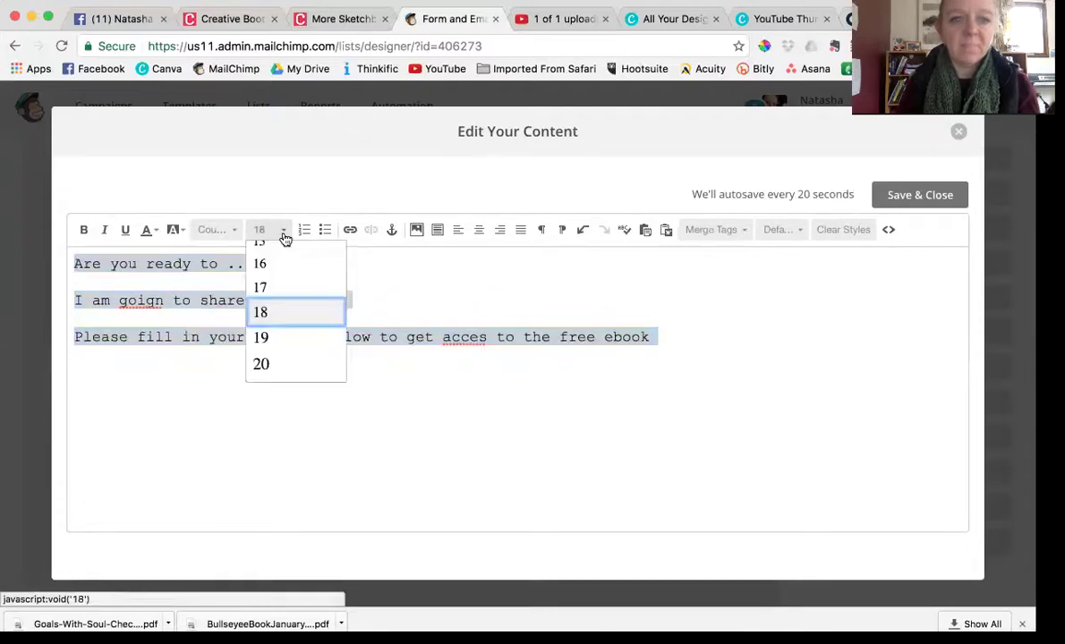
click(278, 263)
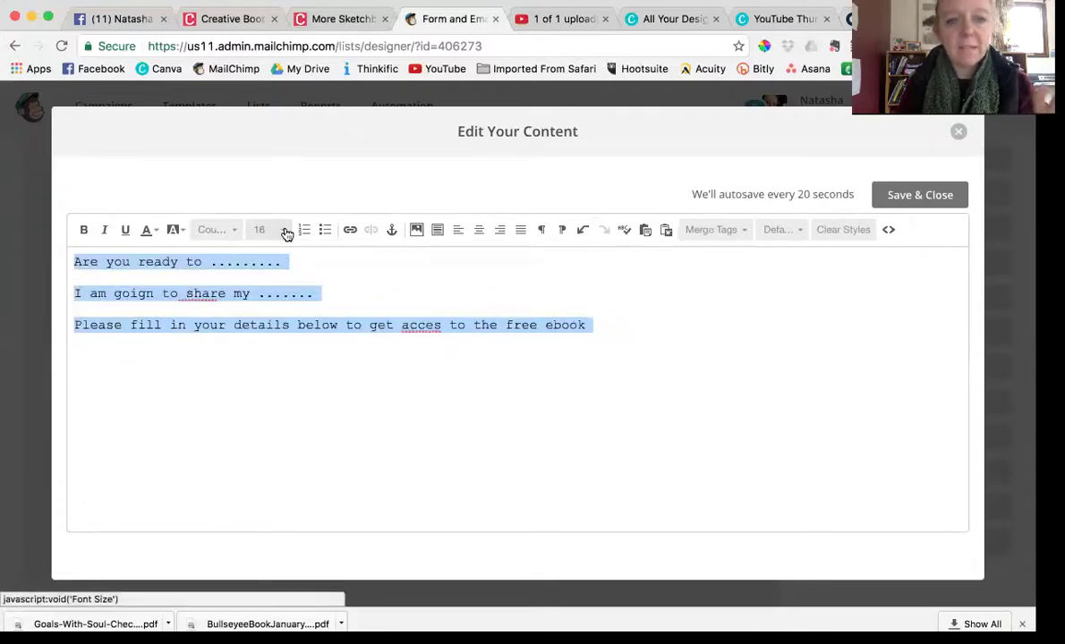
click(286, 234)
click(287, 312)
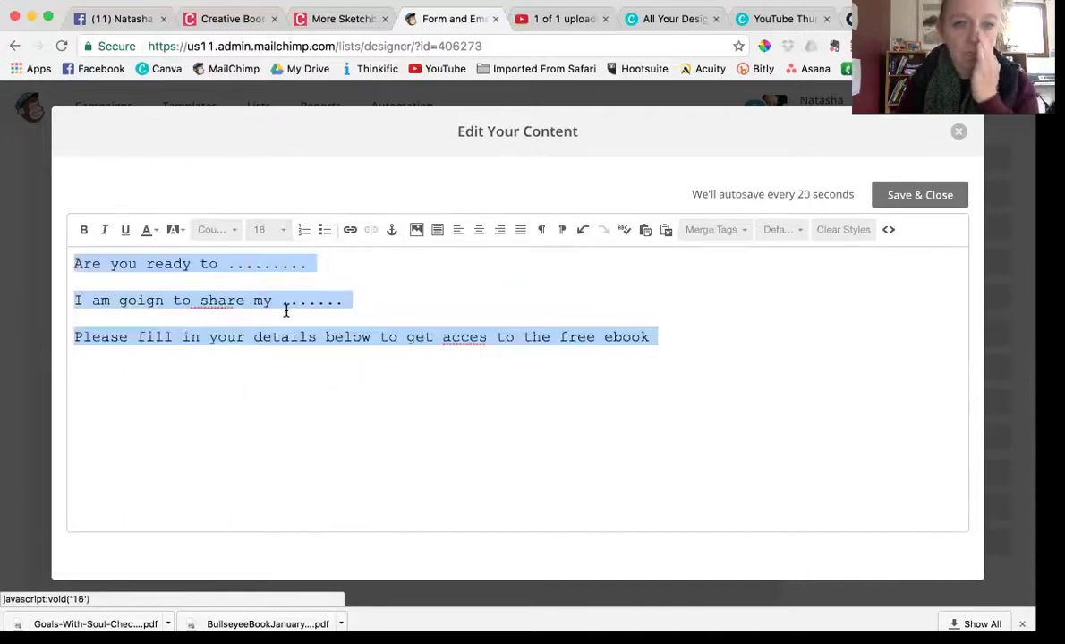
click(72, 260)
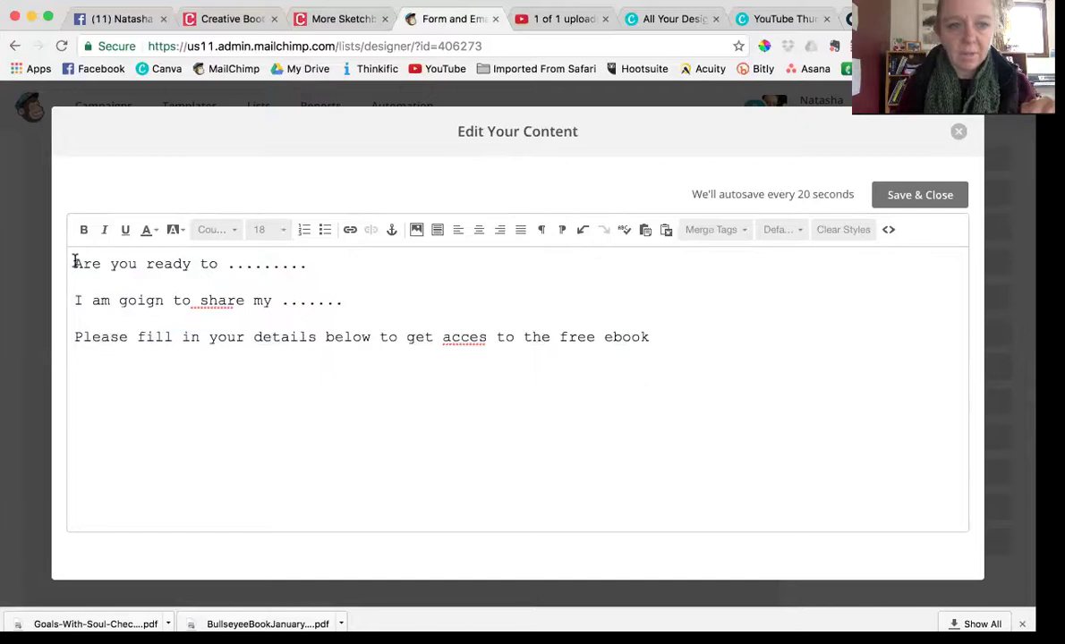
Add empty lines above the message and choose eBook.jpg from the File Manager
key(Return)
key(Return)
key(Return)
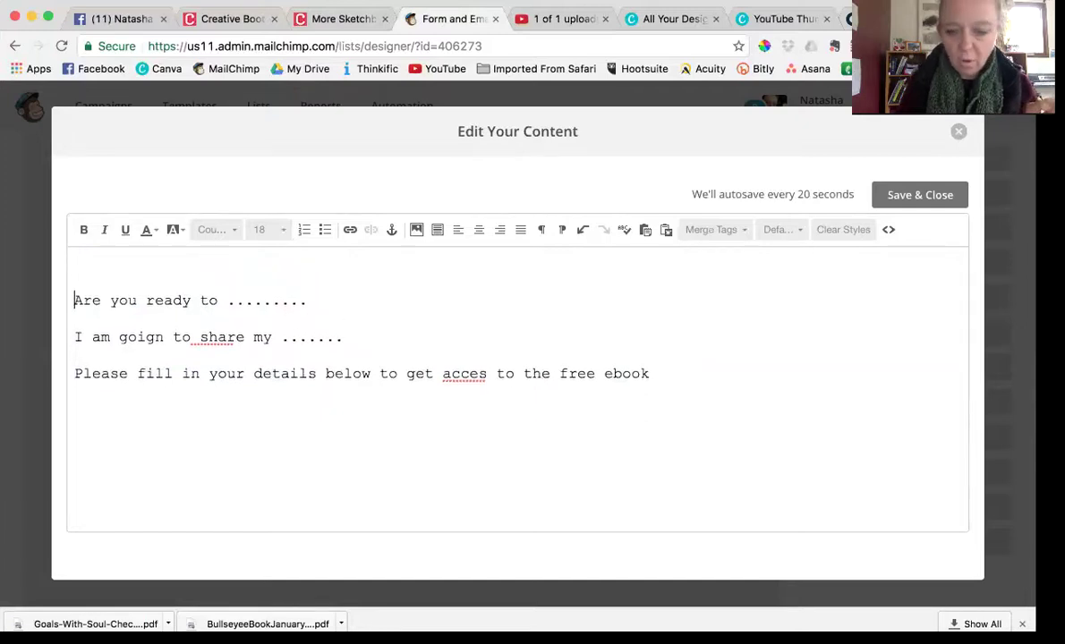
click(417, 230)
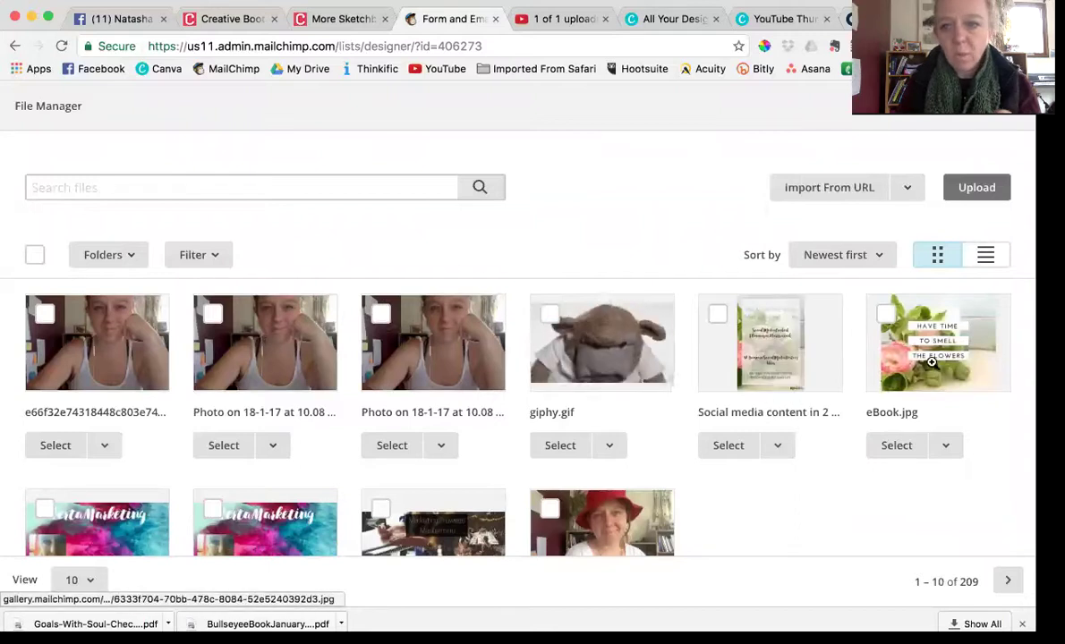
click(891, 445)
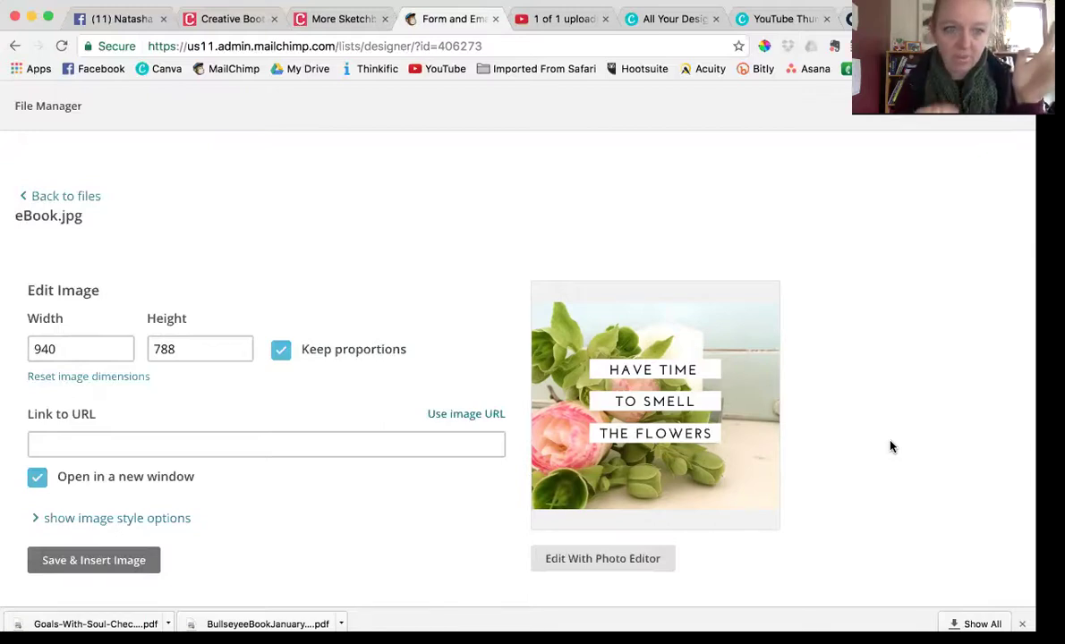
Resize the eBook cover to width 320 (height 268) and insert it above the message
click(79, 352)
double_click(47, 351)
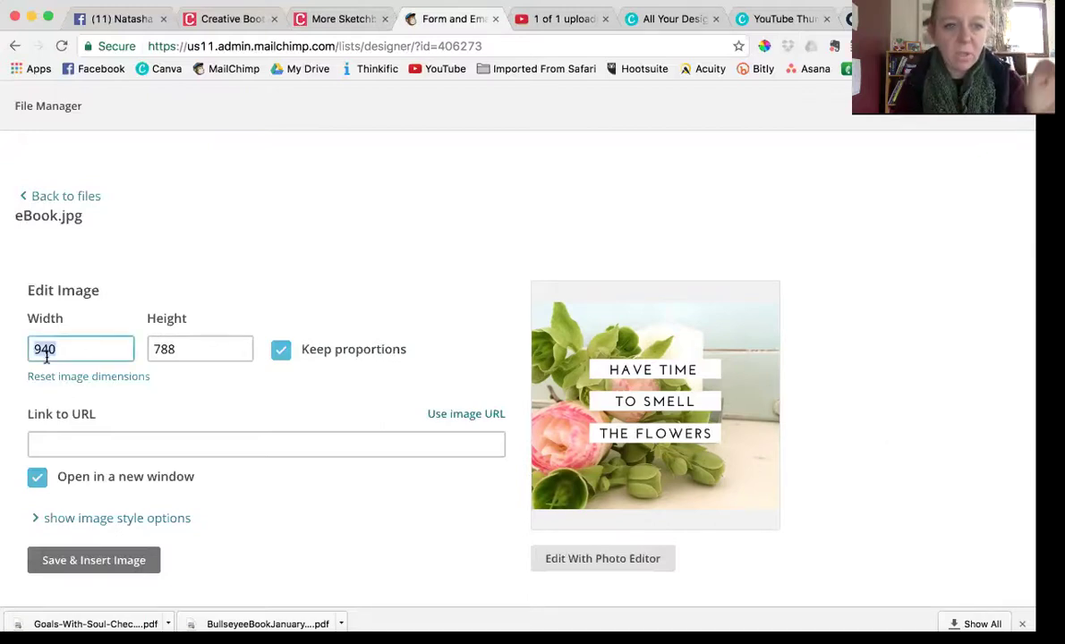
text(550)
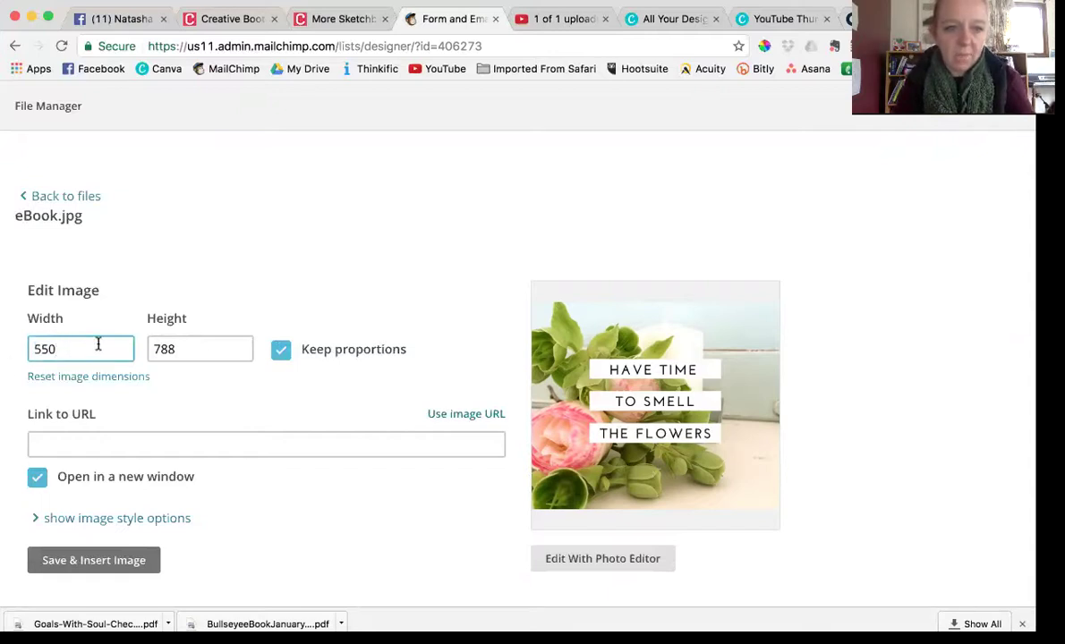
key(Tab)
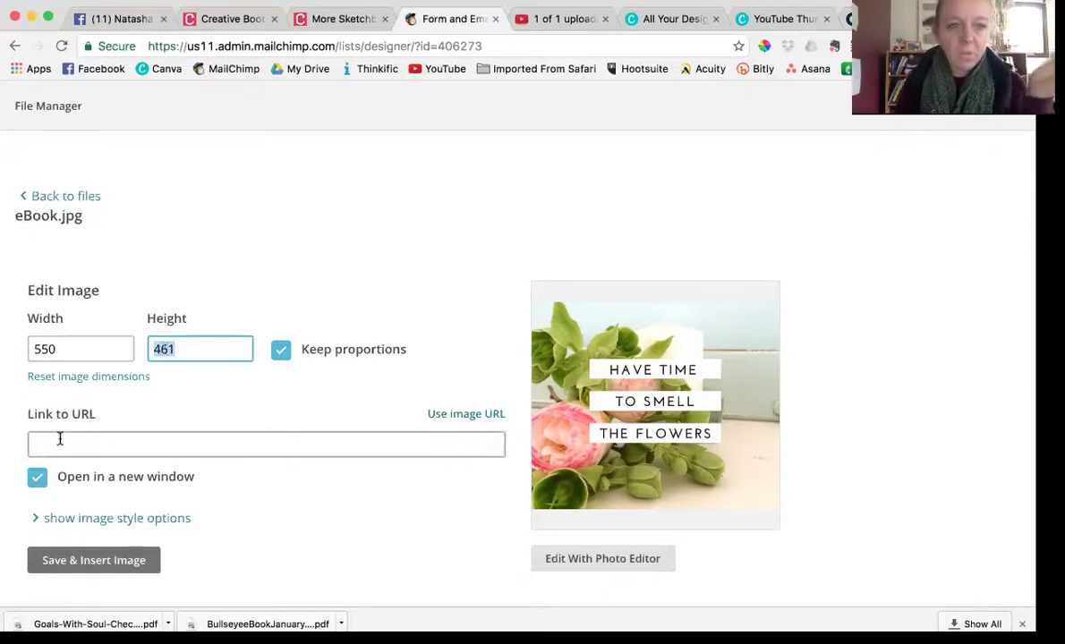
double_click(47, 348)
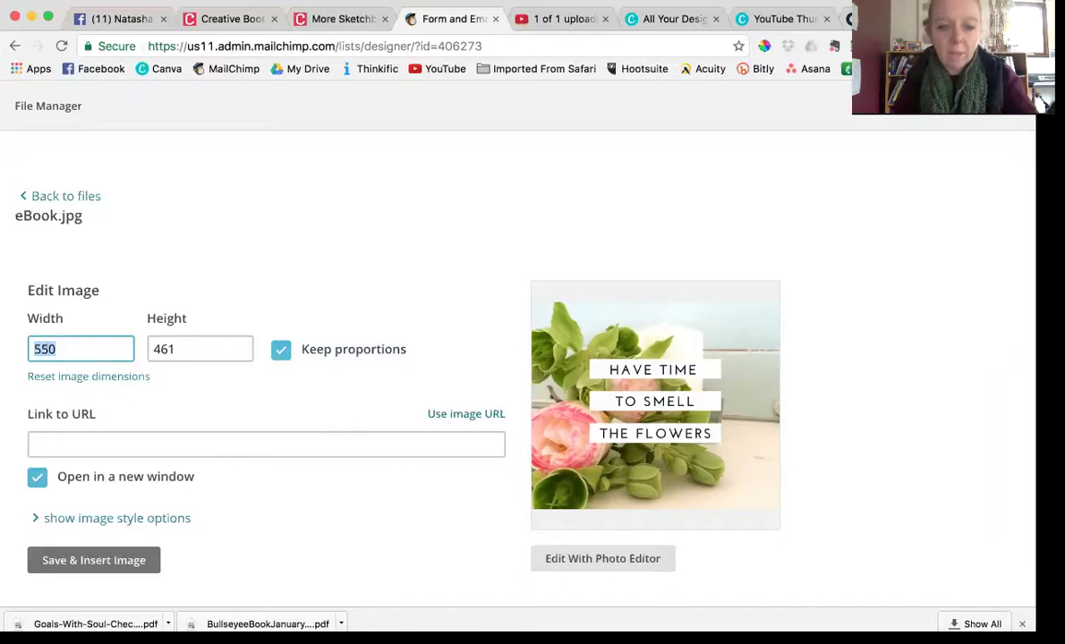
text(320)
key(Tab)
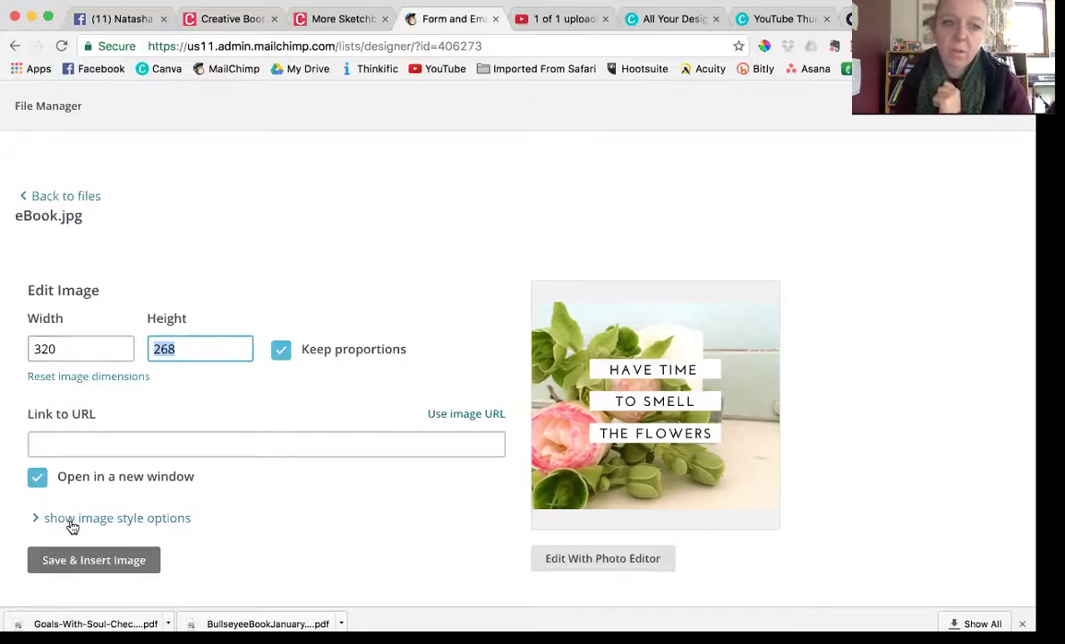
click(85, 559)
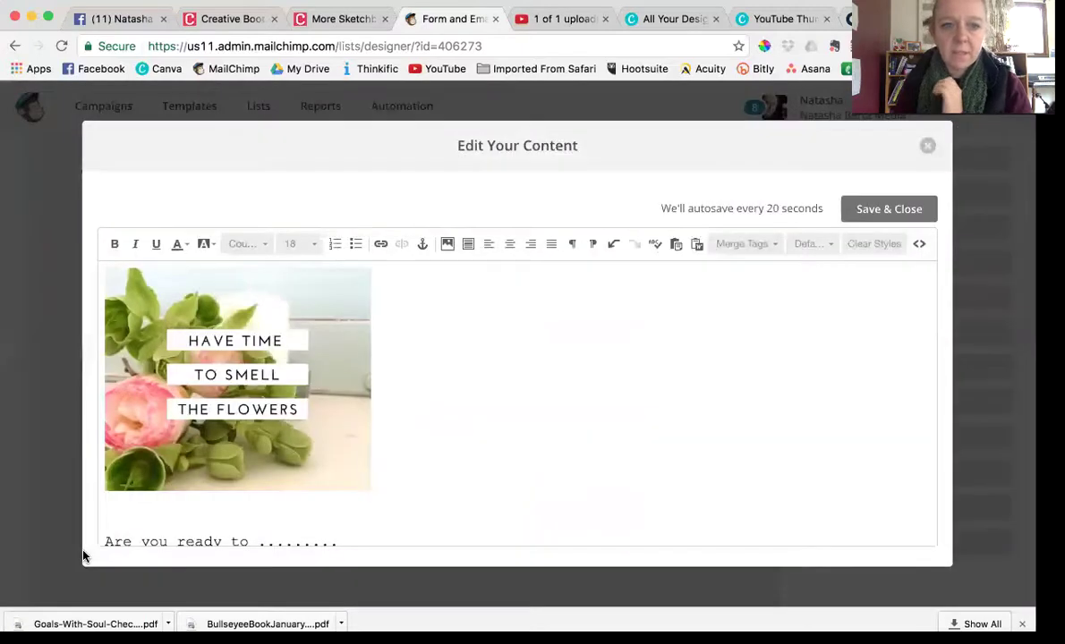
Save and close the form content, then switch the designer to 'Signup form with alerts'
click(889, 211)
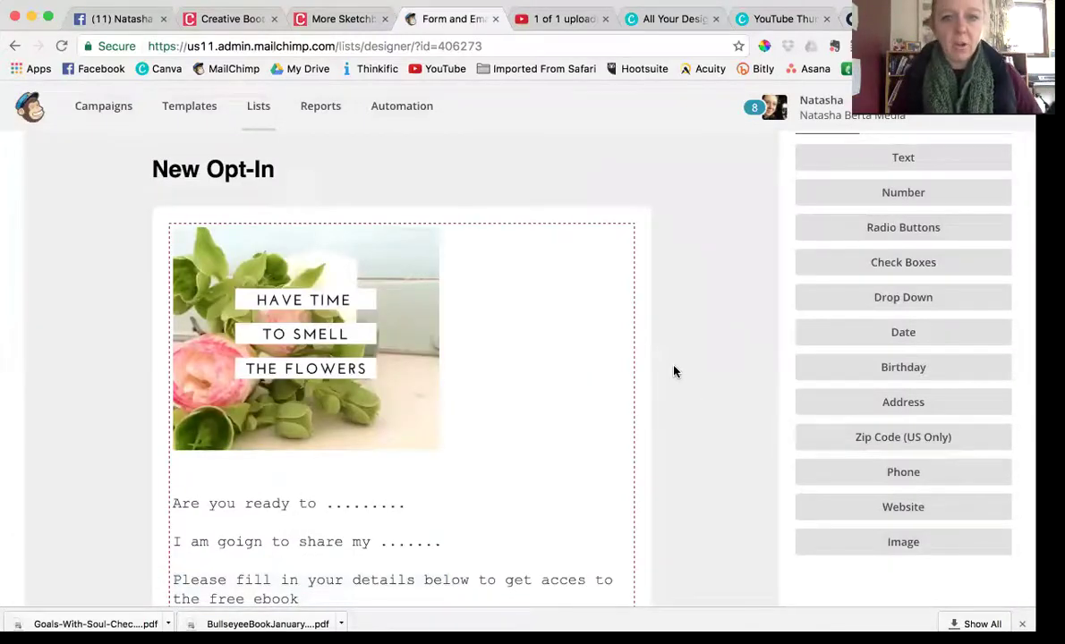
scroll(674, 371, up, 5)
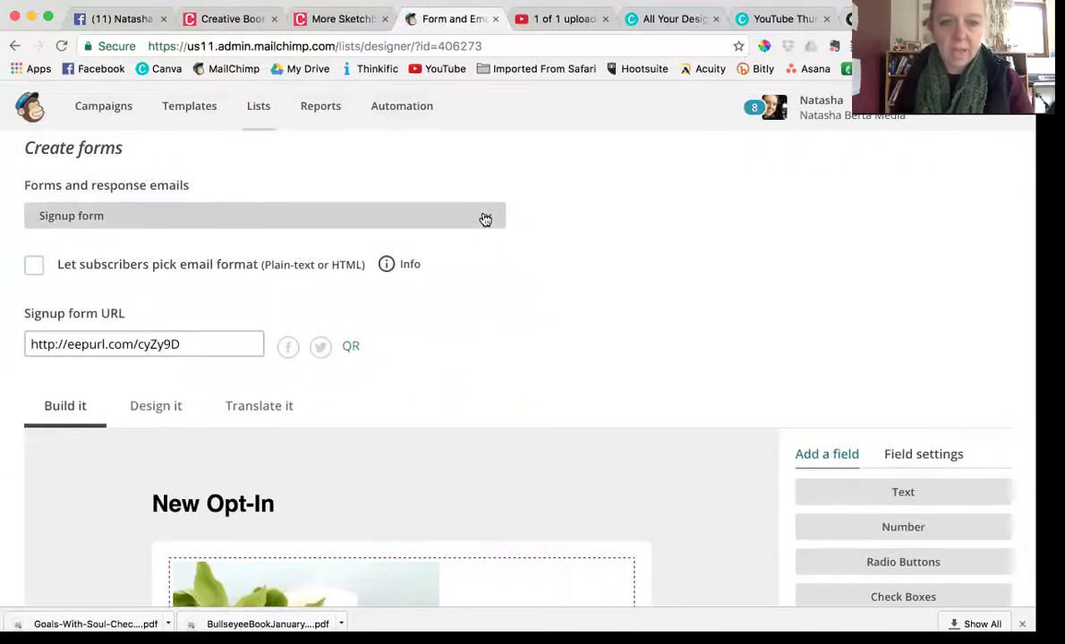
click(485, 219)
click(475, 235)
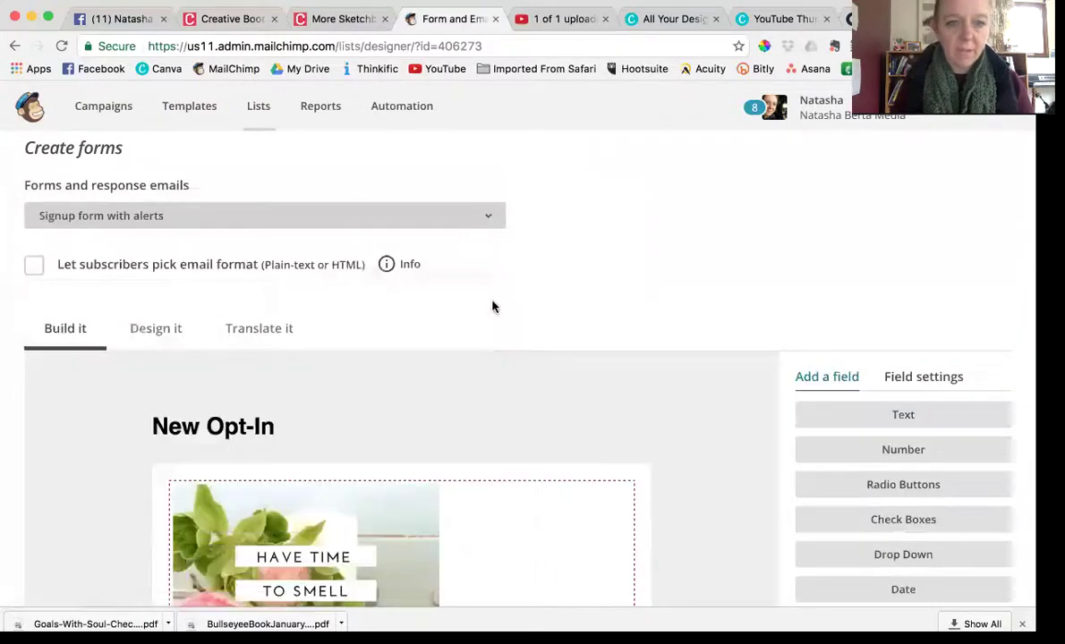
scroll(492, 304, down, 3)
scroll(492, 304, up, 2)
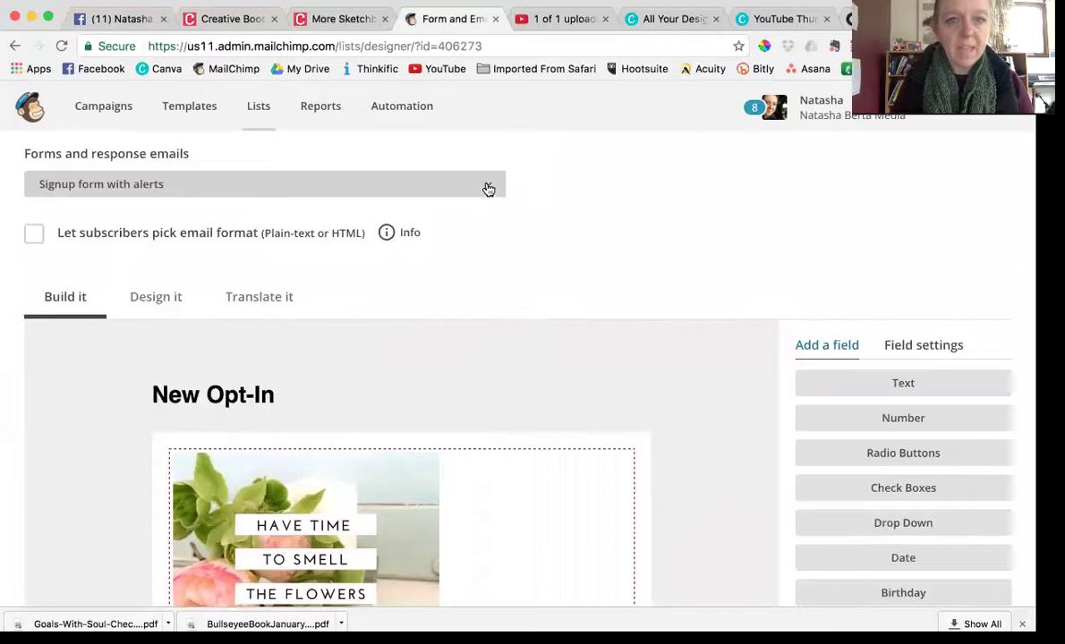
On the Signup thank you page, add an empty line above the 'Almost finished...' heading
click(488, 187)
click(485, 207)
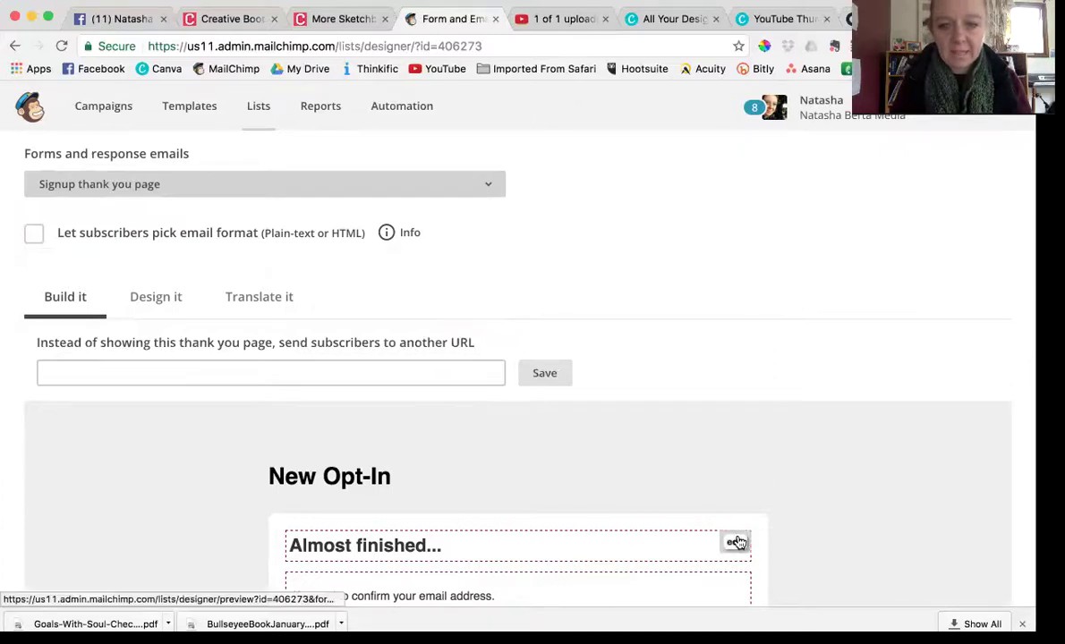
click(736, 542)
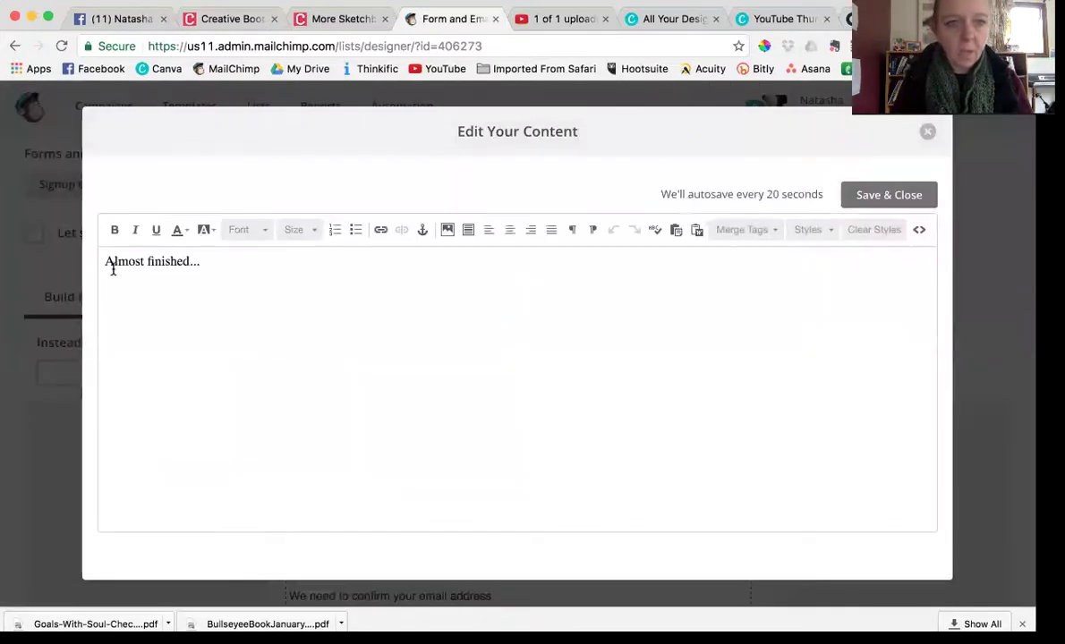
click(104, 261)
key(Return)
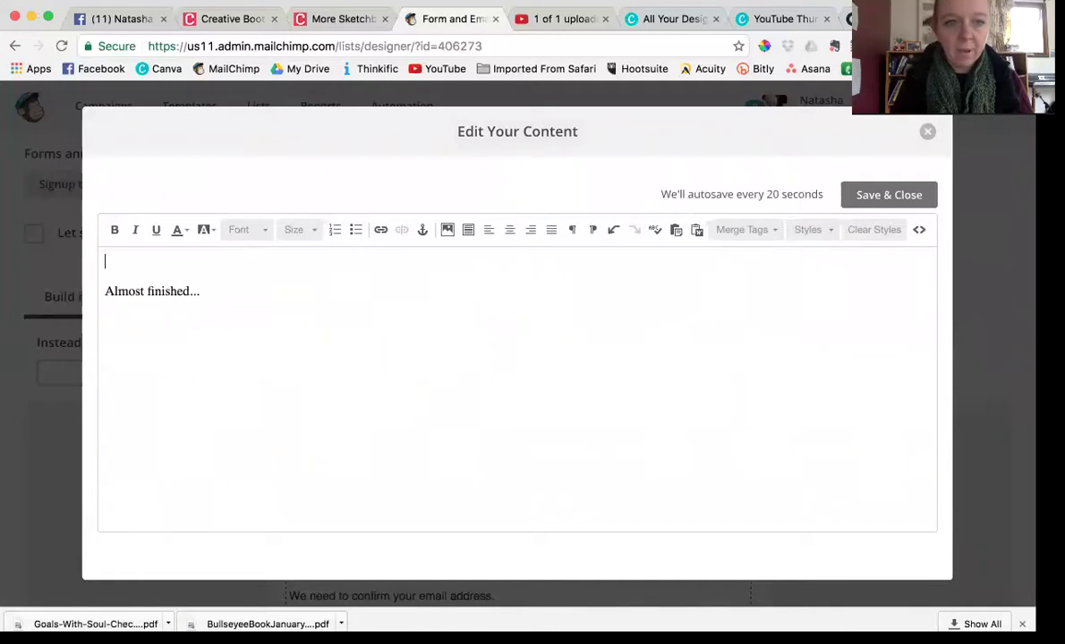
Insert eBook.jpg at width 320 above the heading and save the page content
click(447, 230)
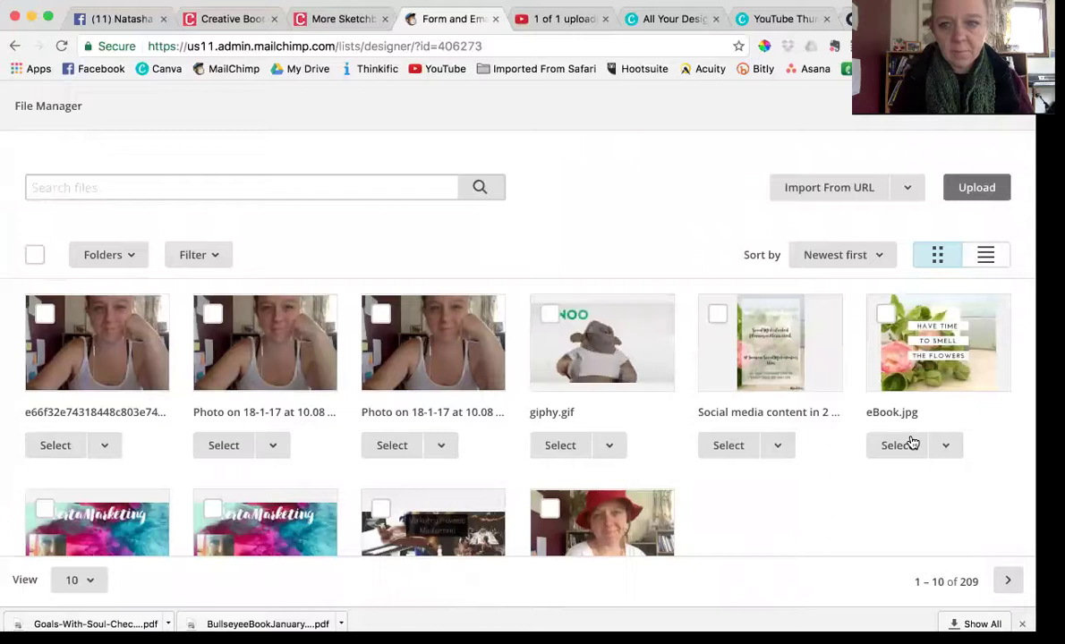
click(909, 445)
click(39, 348)
double_click(40, 348)
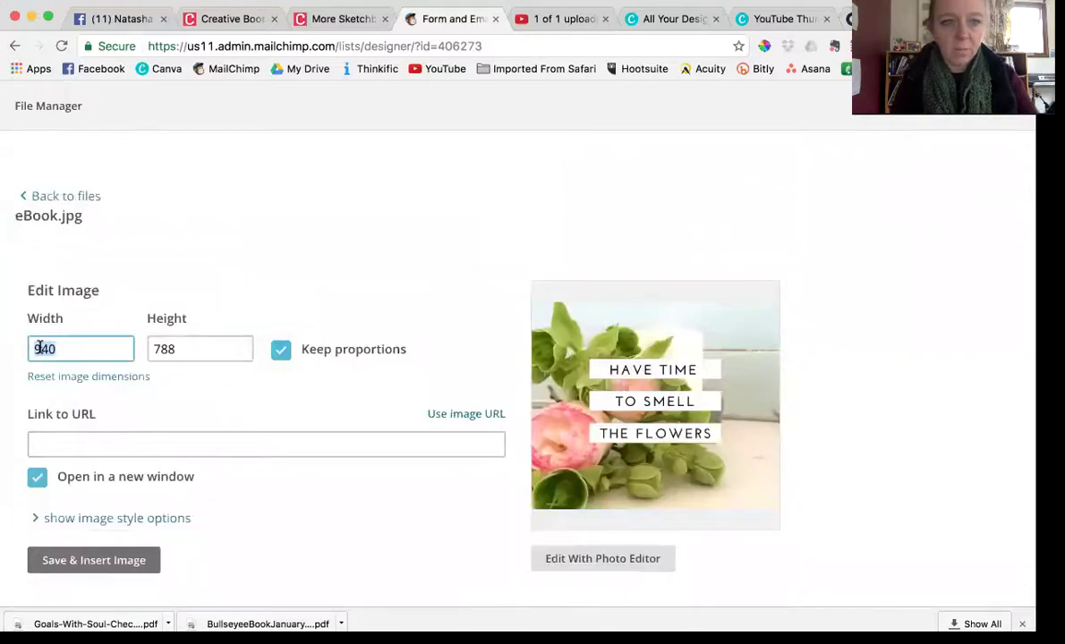
text(320)
key(Tab)
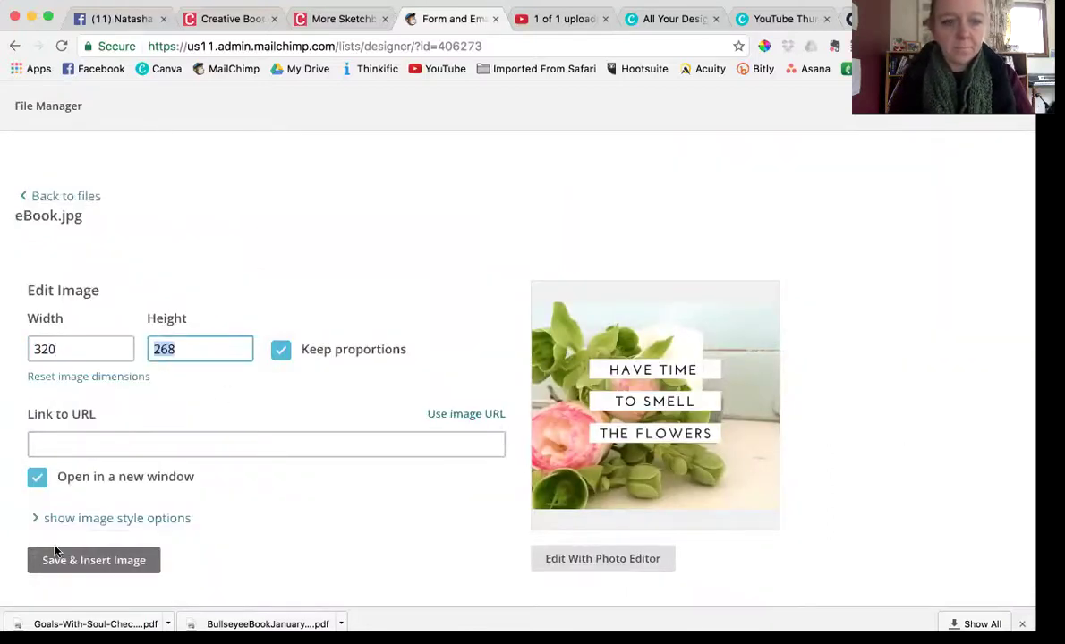
click(79, 561)
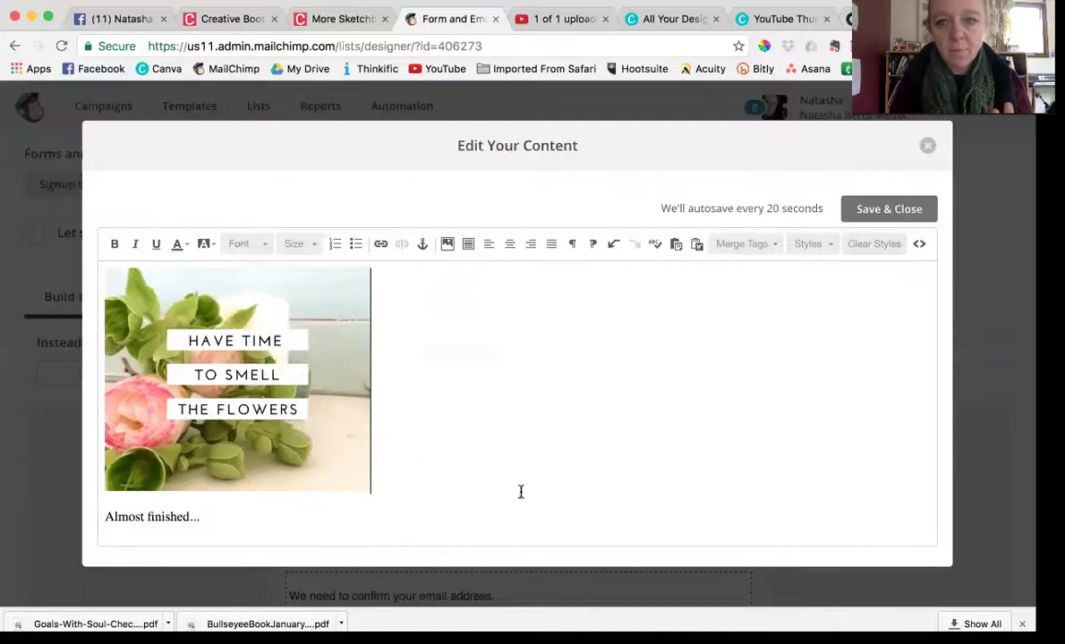
click(889, 209)
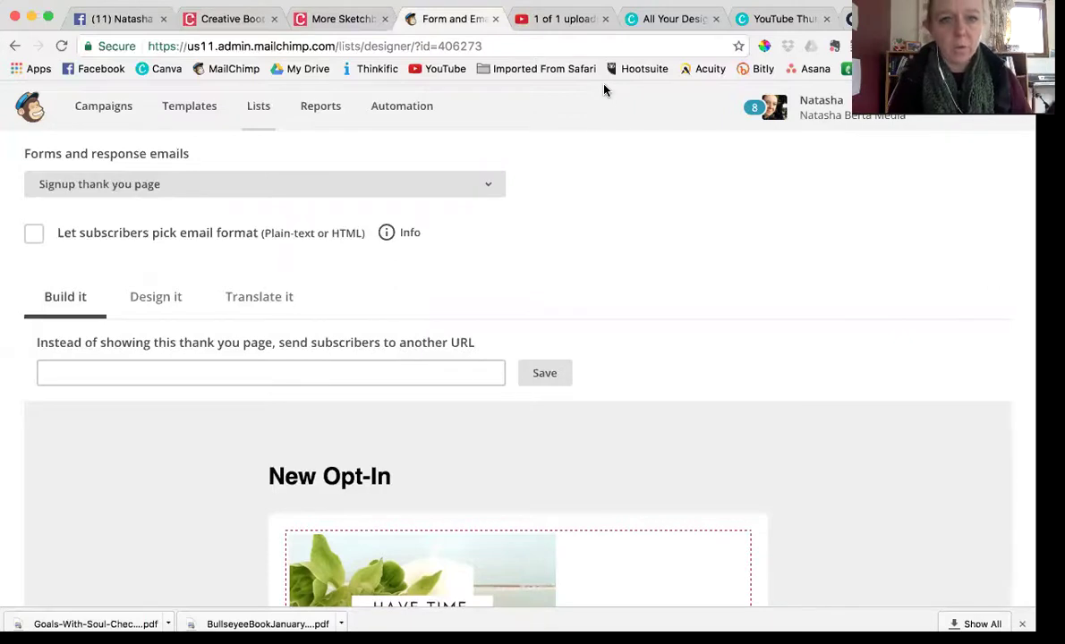
Switch to the Opt-in confirmation email and add an empty line above 'Please Confirm Subscription'
click(489, 188)
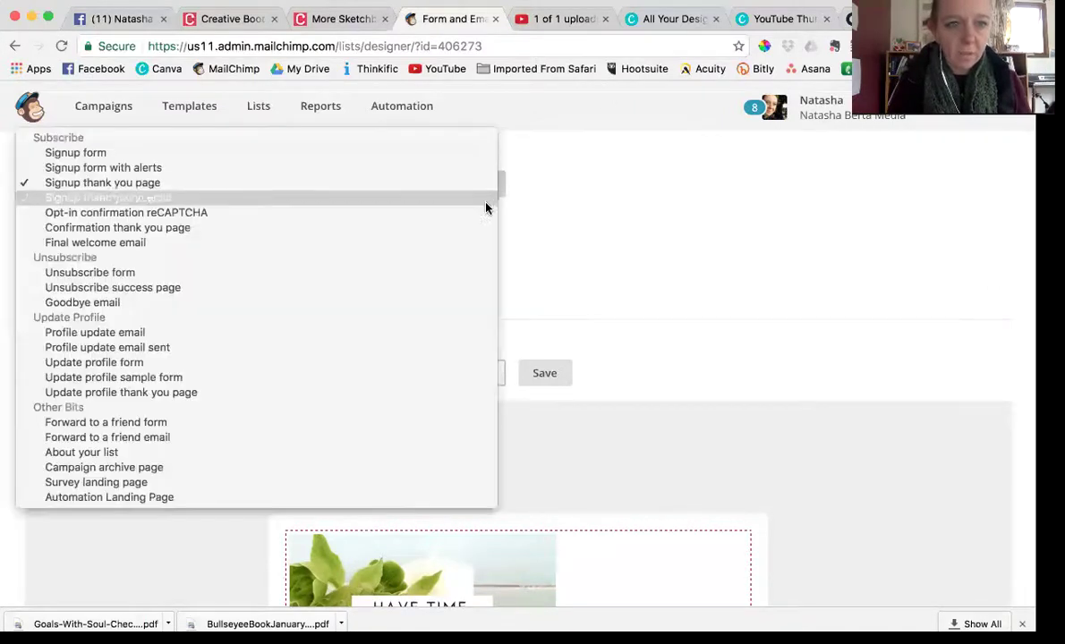
click(483, 205)
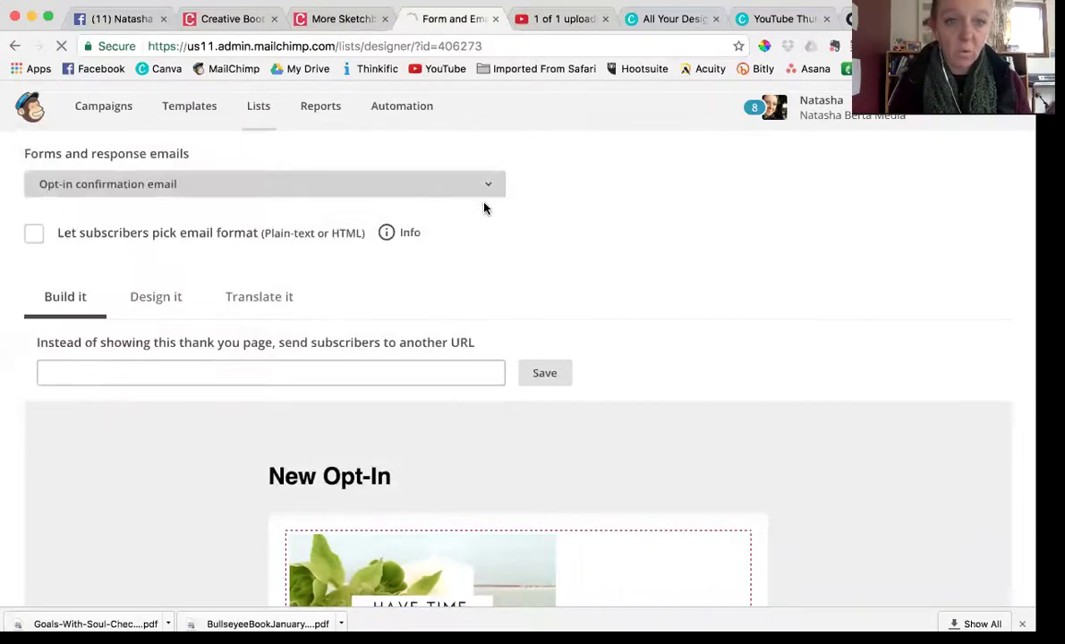
scroll(692, 474, down, 2)
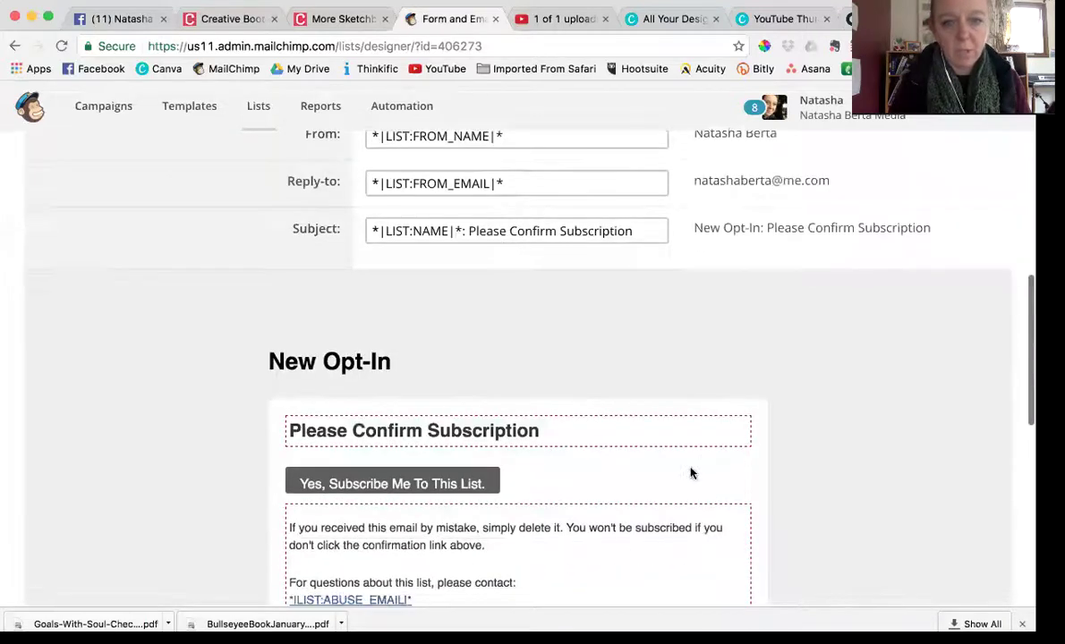
click(735, 428)
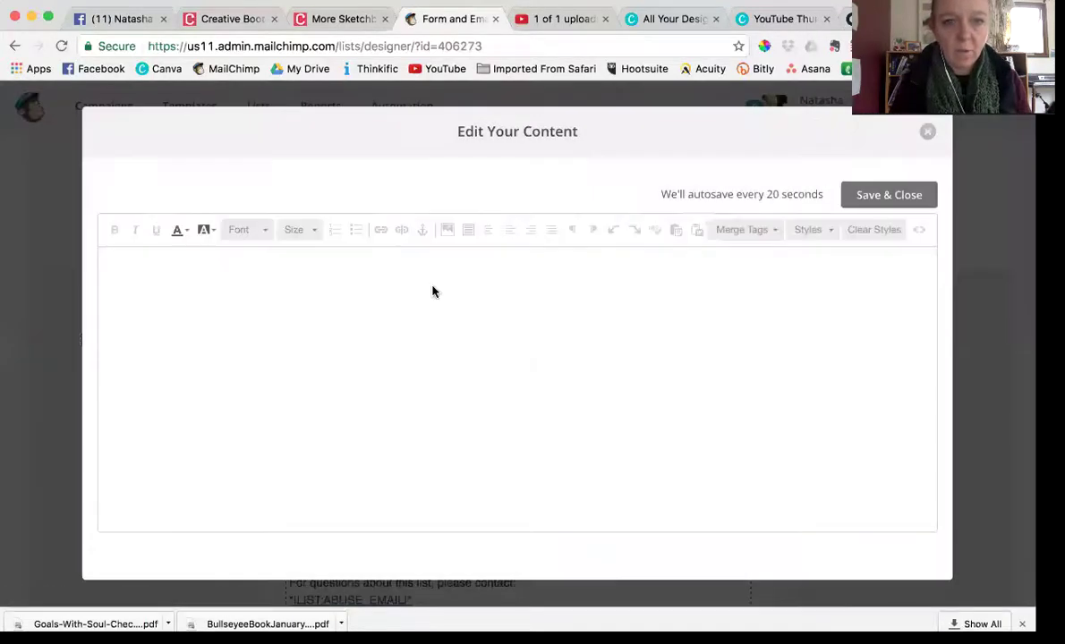
click(105, 262)
key(Return)
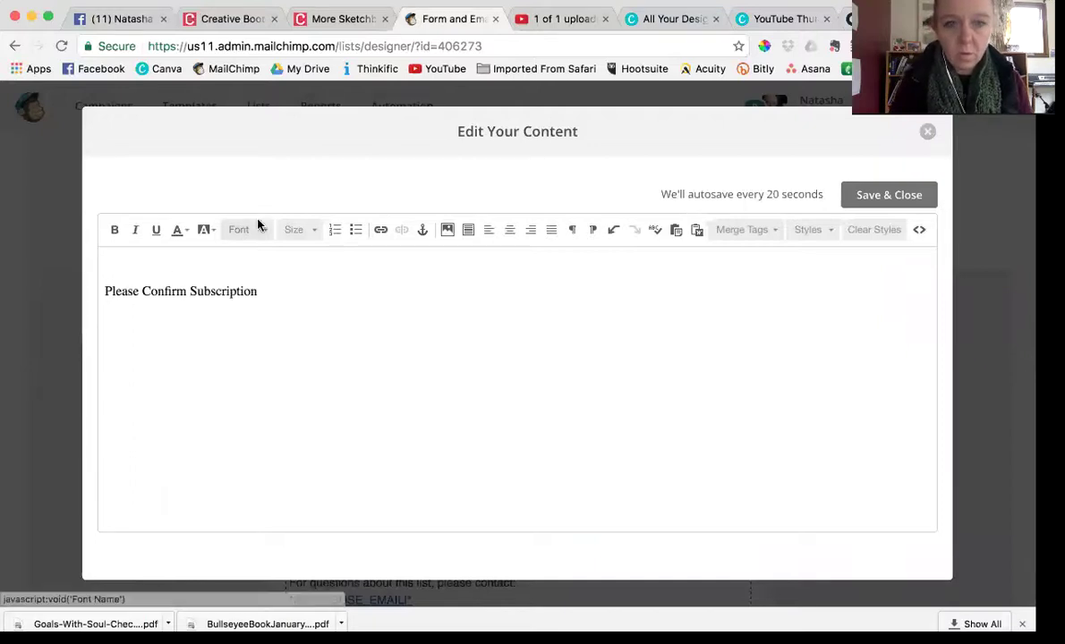
Insert eBook.jpg resized to 320 × 268 above the heading and save the email
click(447, 231)
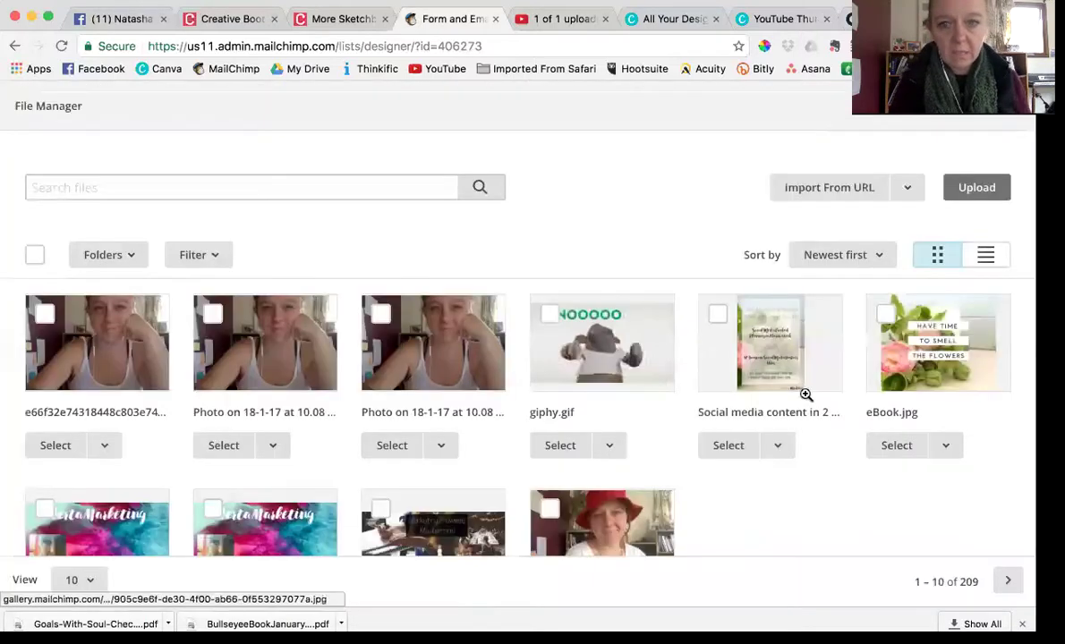
click(893, 446)
click(49, 350)
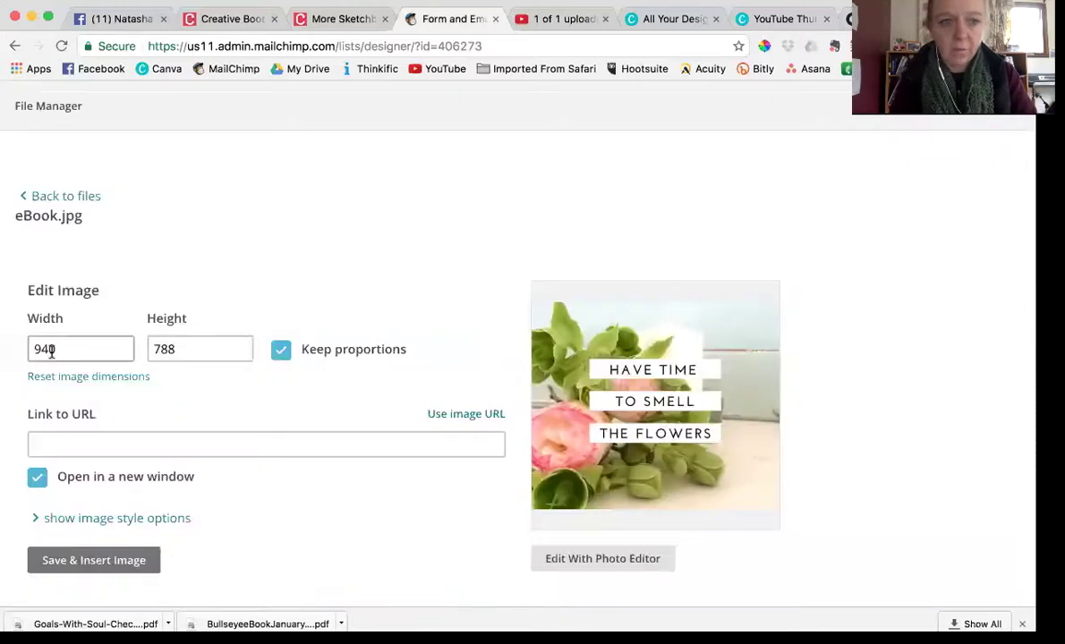
text(320)
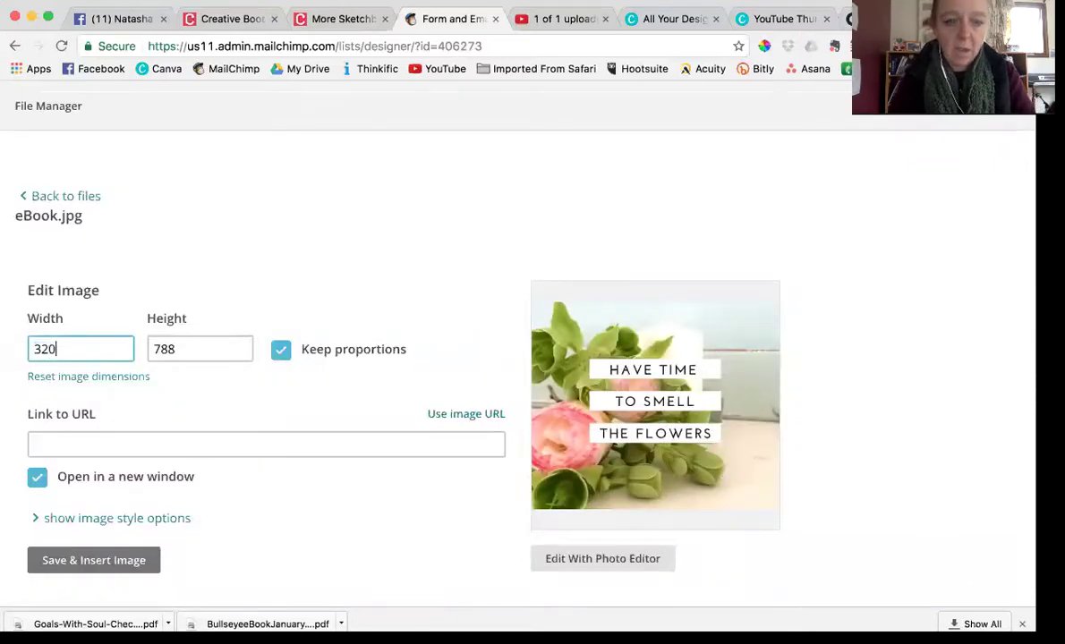
key(Tab)
click(88, 562)
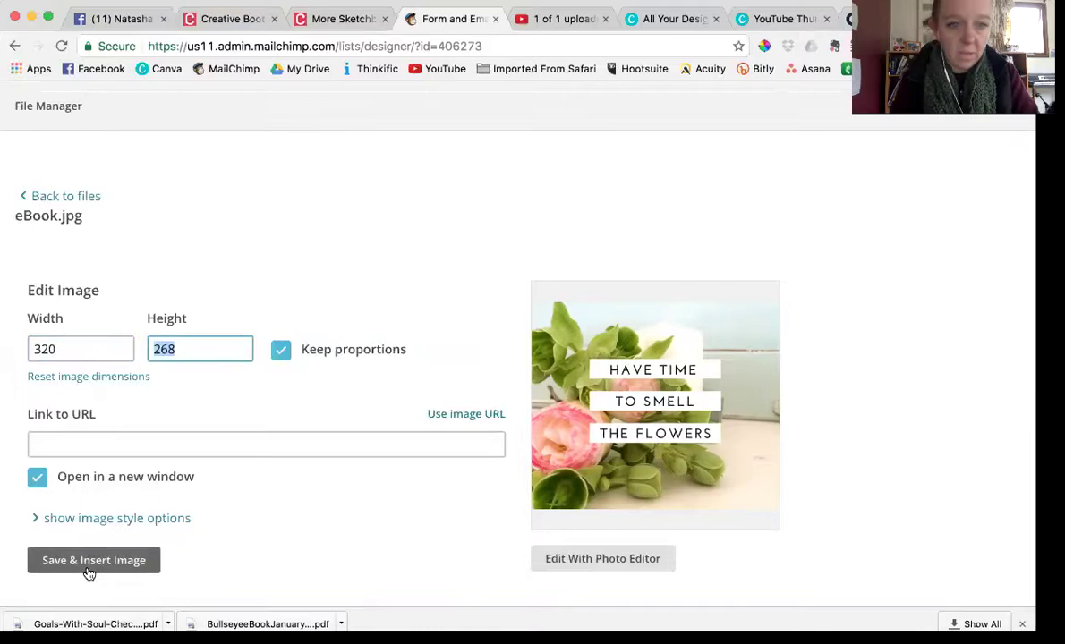
click(857, 215)
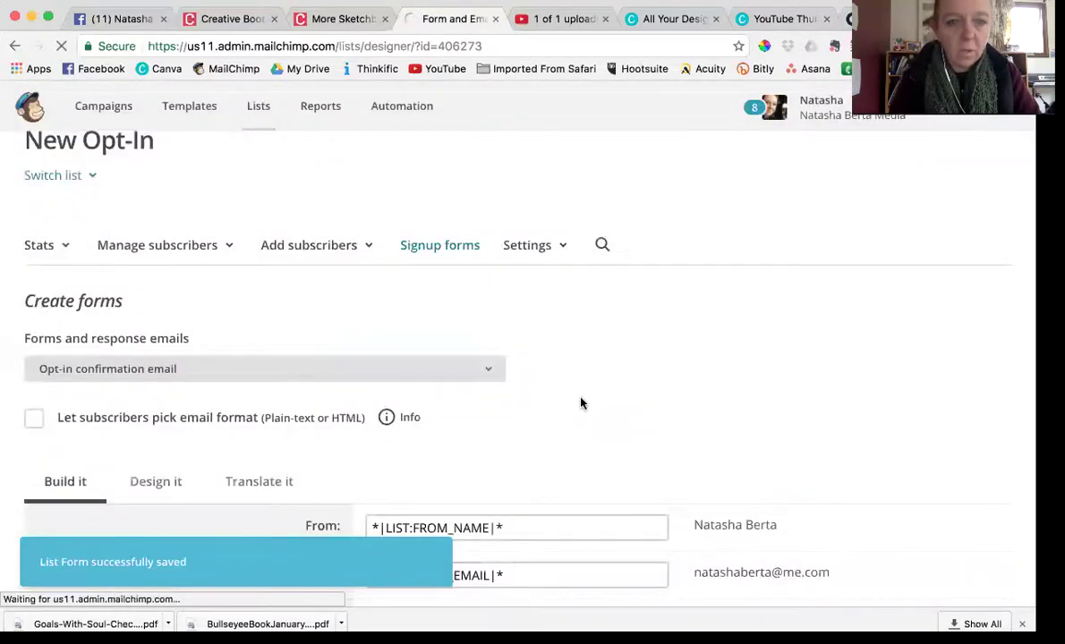
scroll(580, 404, down, 4)
scroll(492, 311, down, 4)
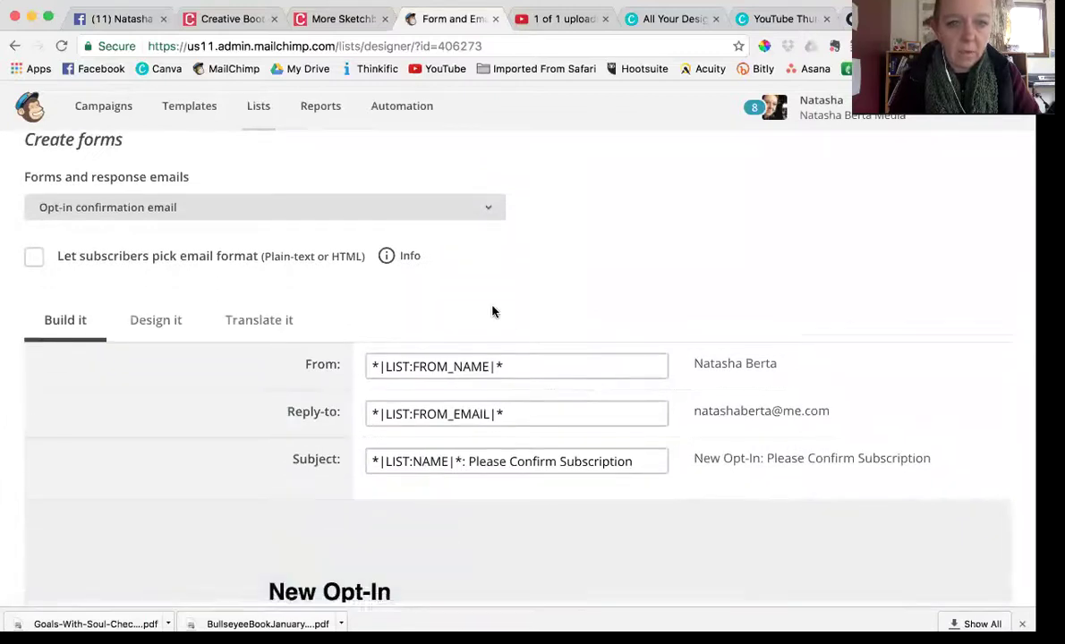
scroll(492, 311, up, 5)
Check the reCAPTCHA form, then show the Confirmation thank you page's 'Subscription Confirmed' preview
click(485, 240)
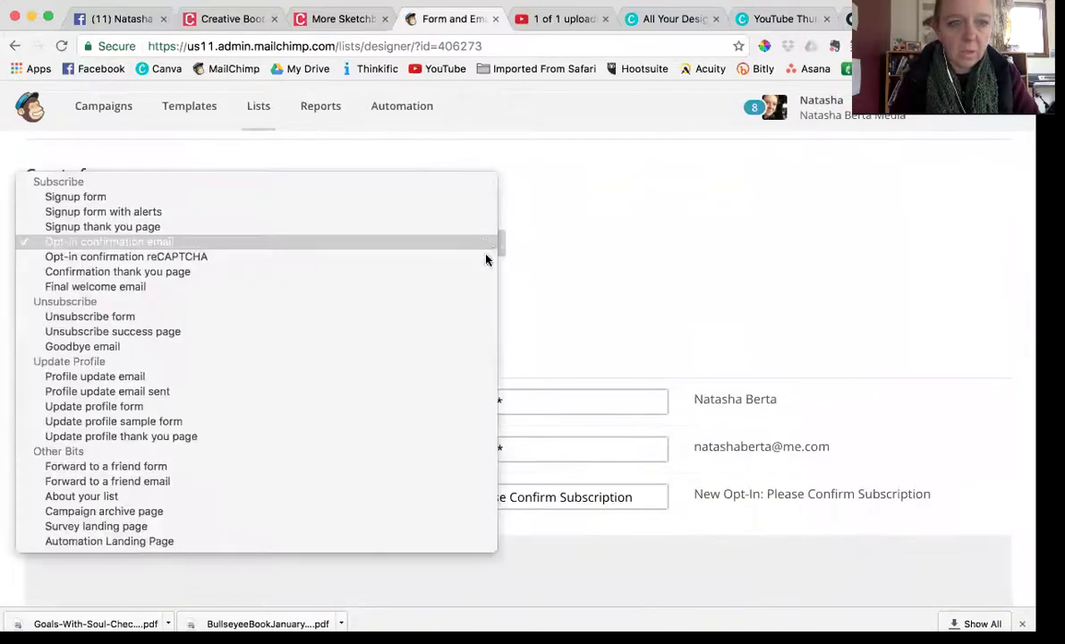
click(486, 263)
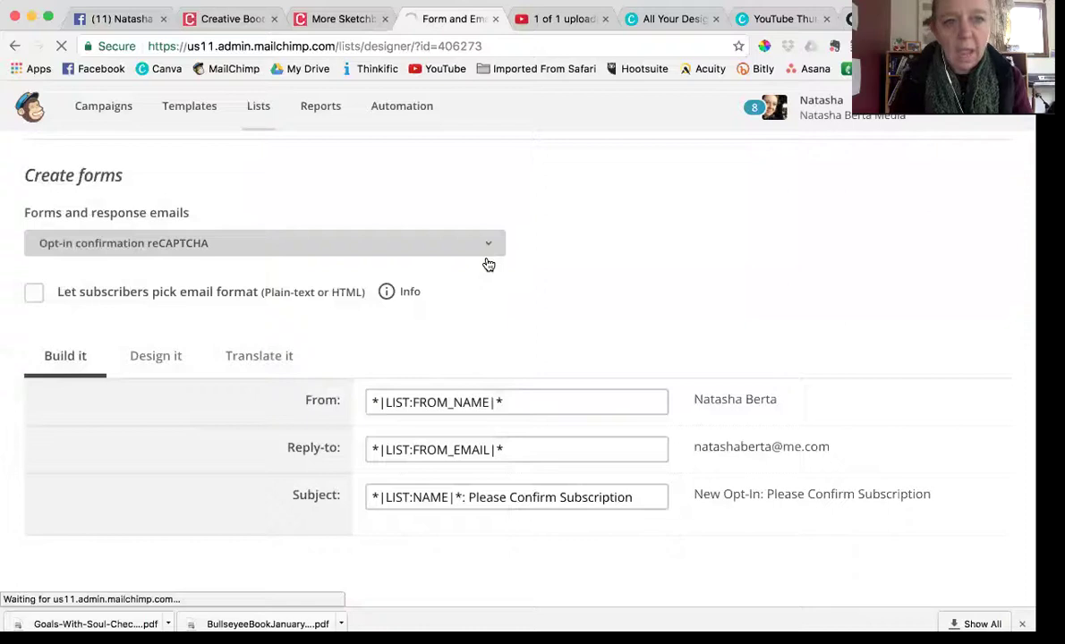
scroll(523, 355, down, 1)
scroll(524, 356, down, 3)
scroll(523, 352, up, 3)
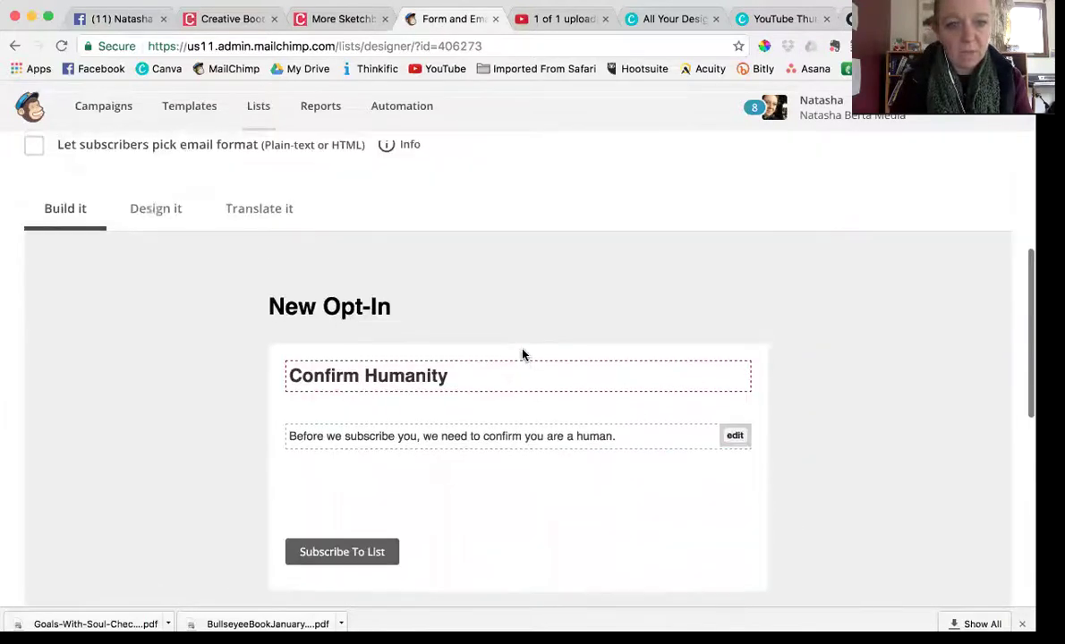
click(489, 217)
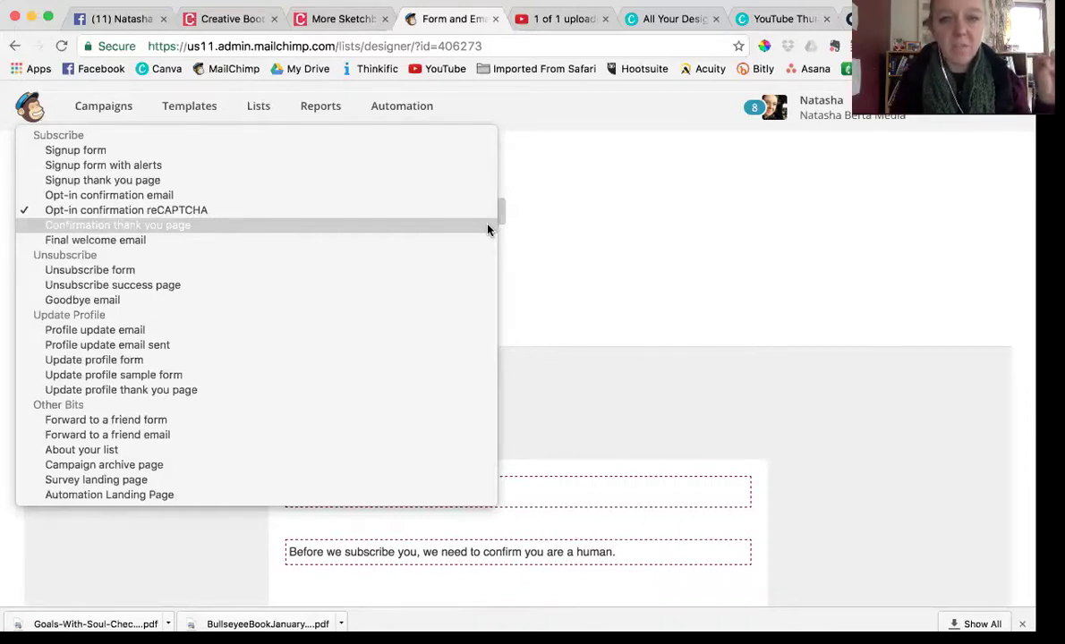
click(490, 230)
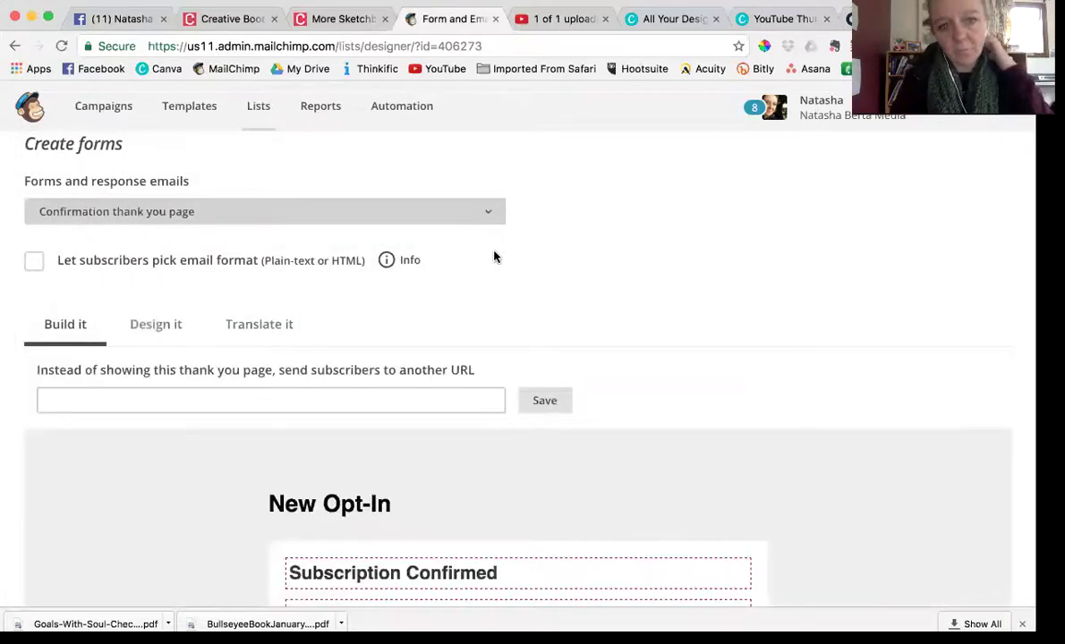
scroll(495, 259, down, 8)
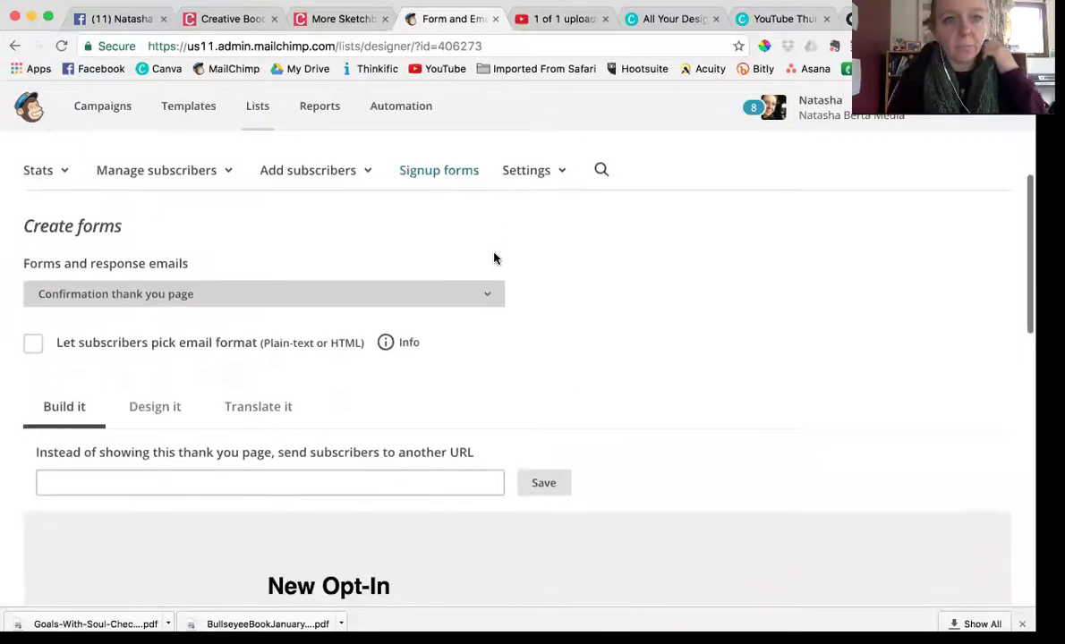
scroll(495, 258, down, 1)
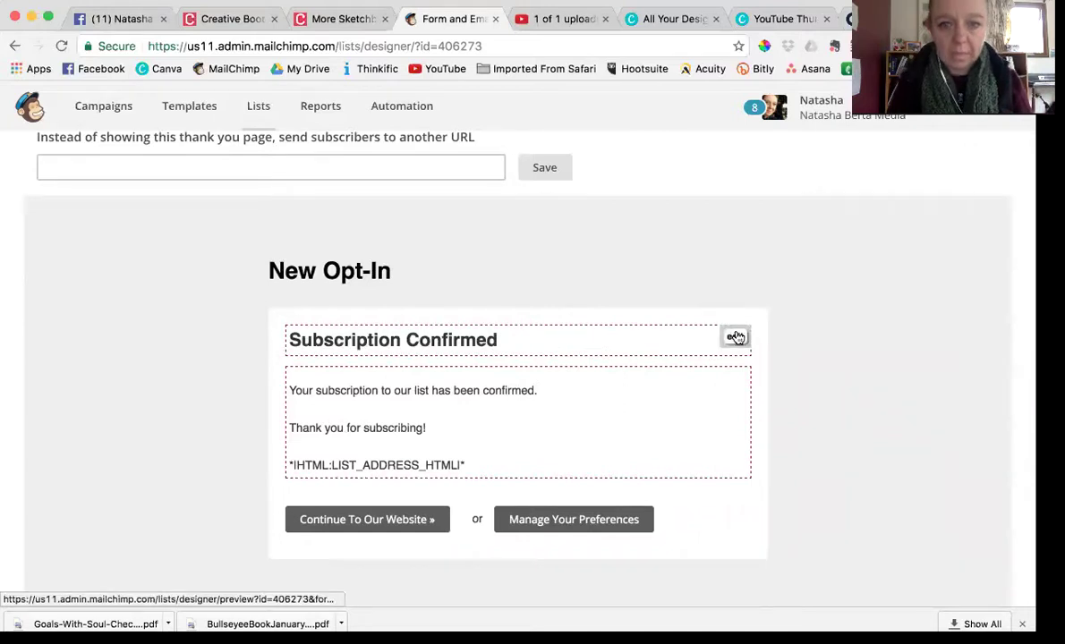
Insert eBook.jpg at width 320 (height 268) above 'Subscription Confirmed' and save
click(736, 336)
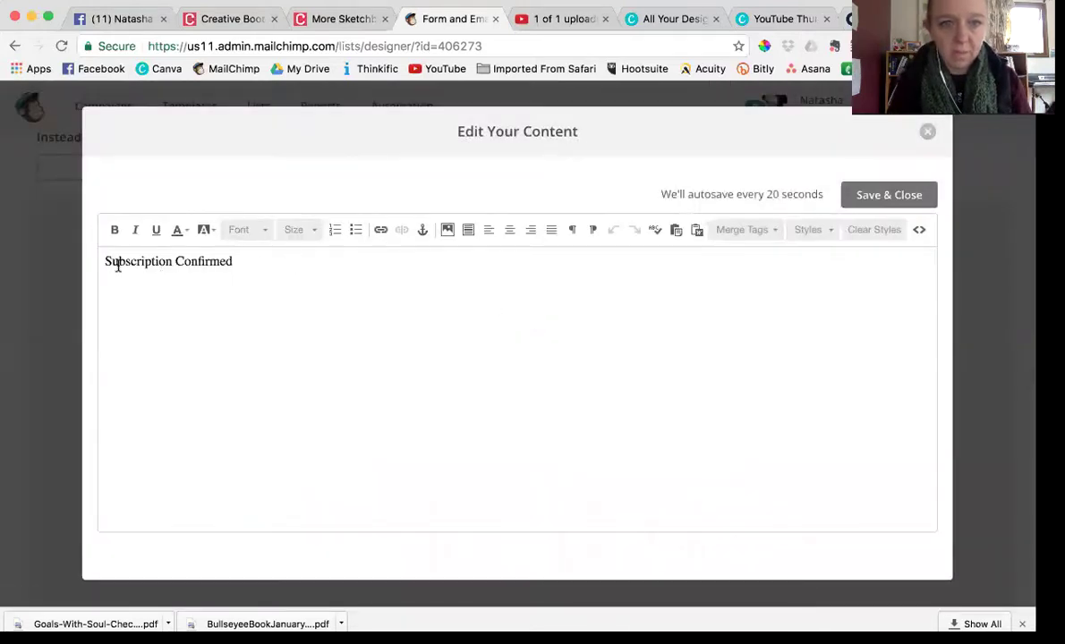
key(Return)
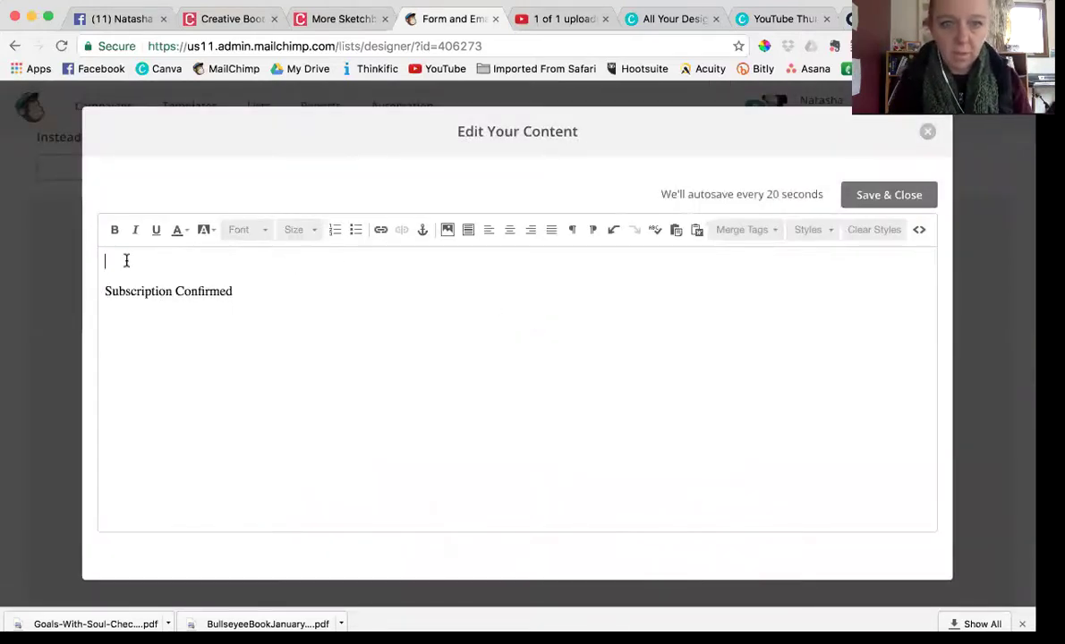
click(447, 230)
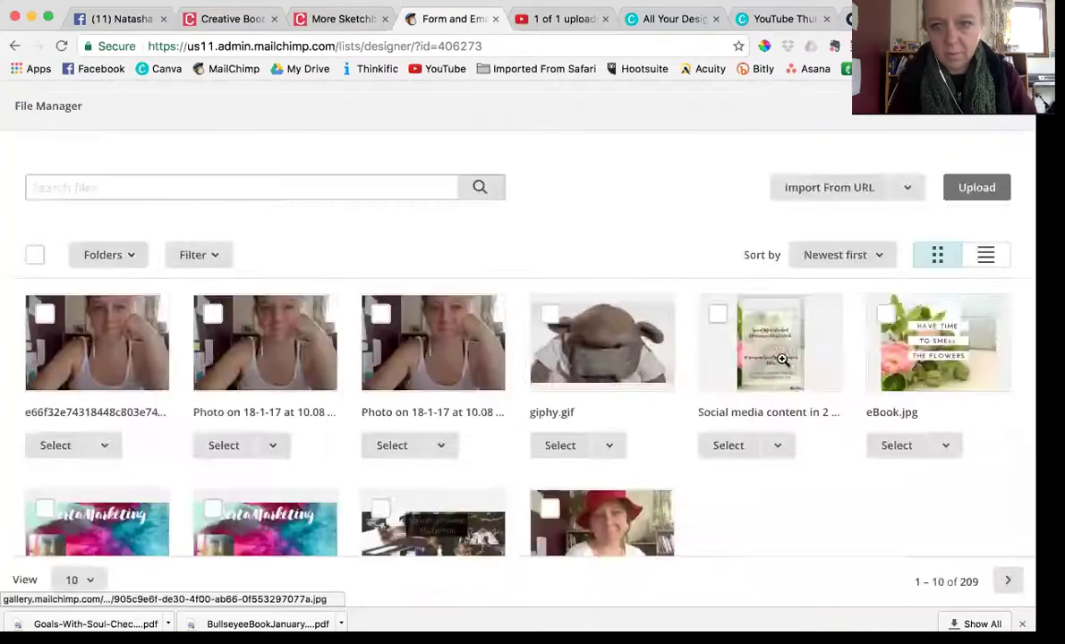
click(906, 446)
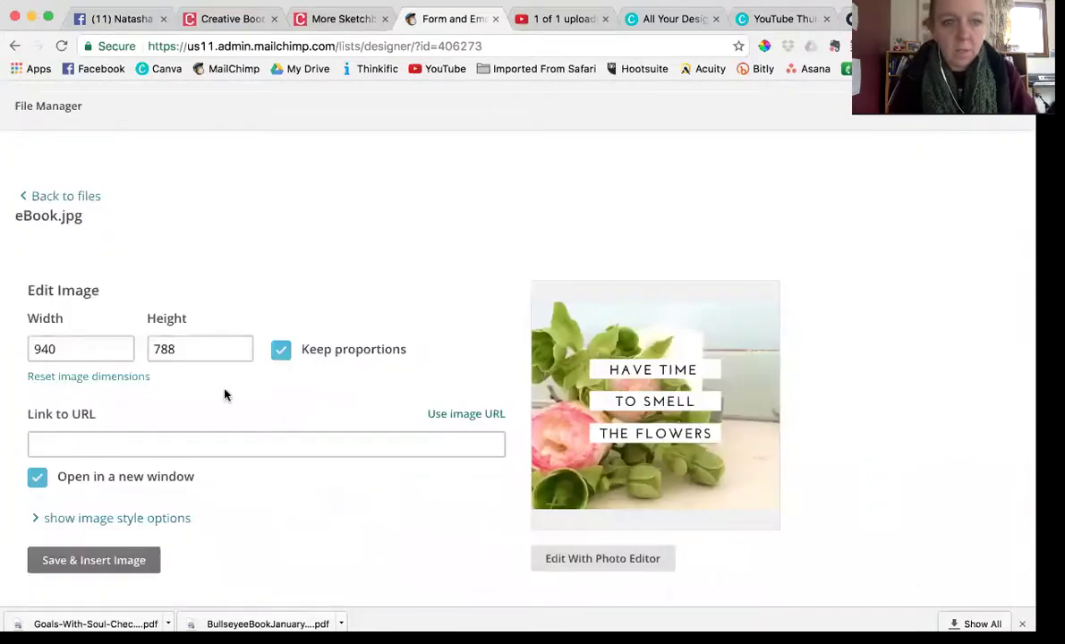
click(43, 347)
double_click(45, 345)
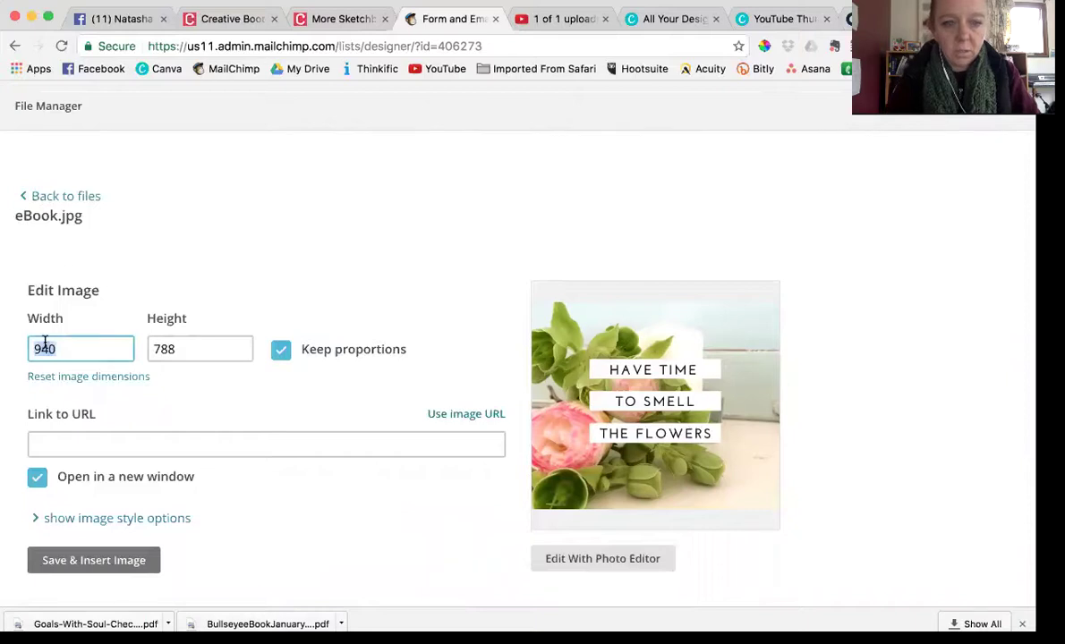
text(320)
key(Tab)
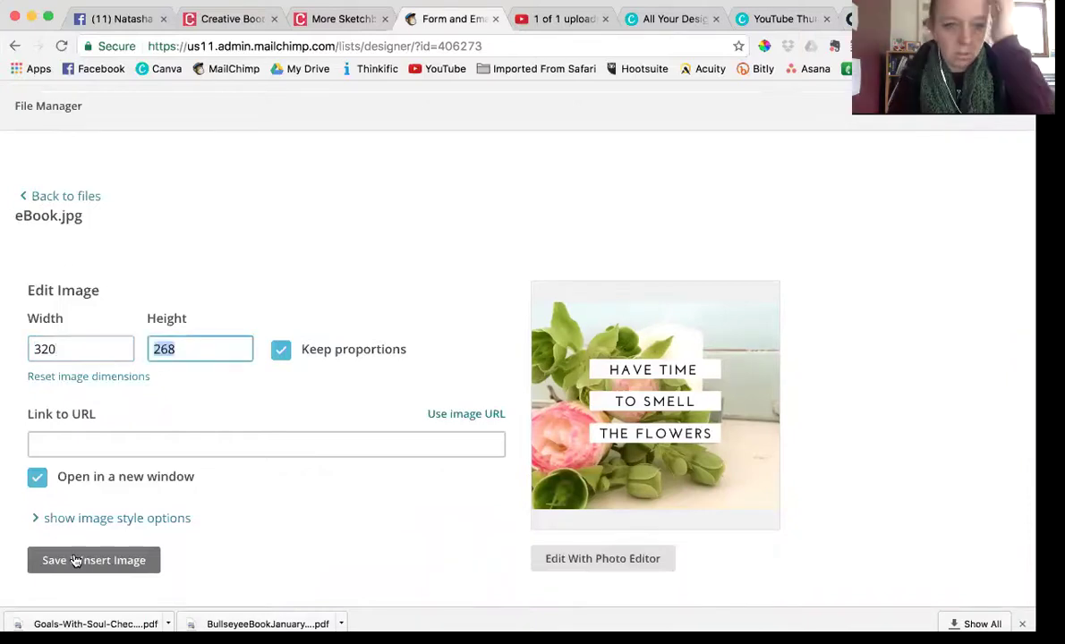
click(76, 560)
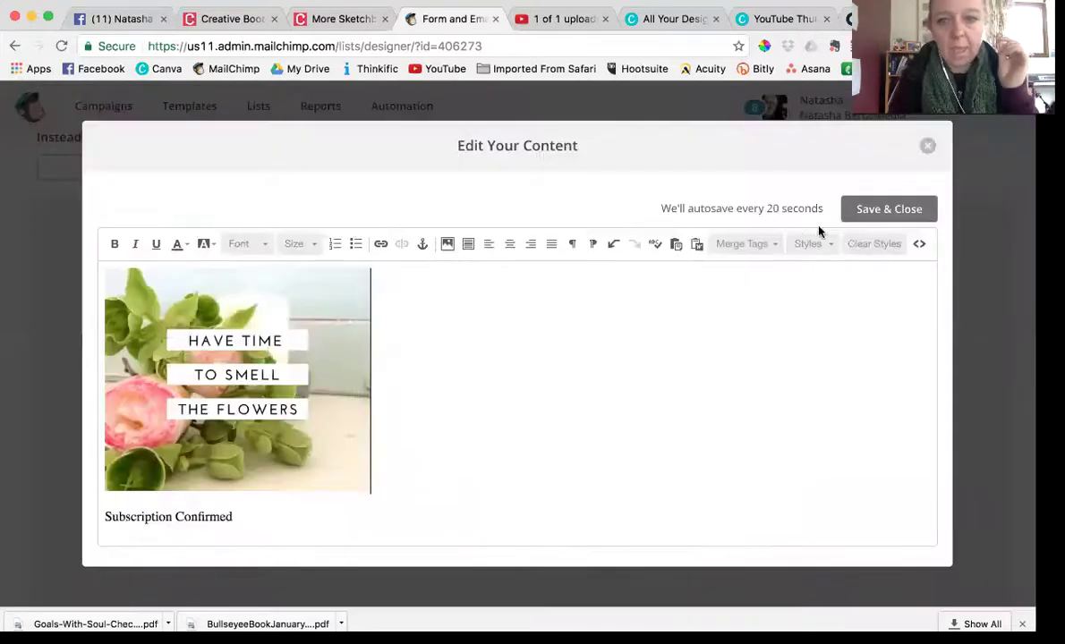
click(872, 209)
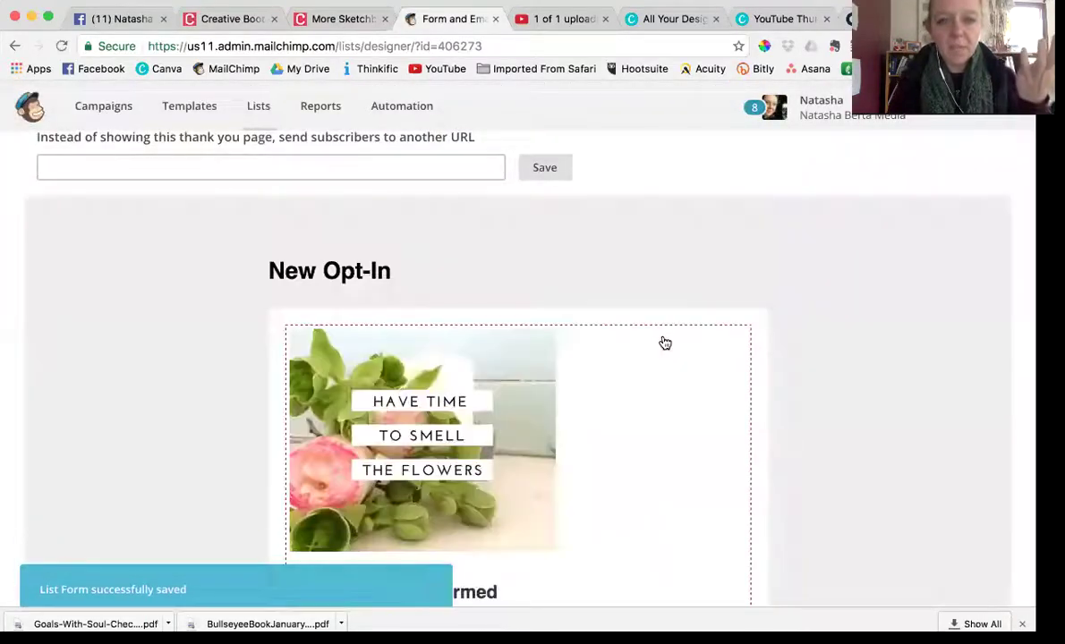
scroll(663, 333, down, 5)
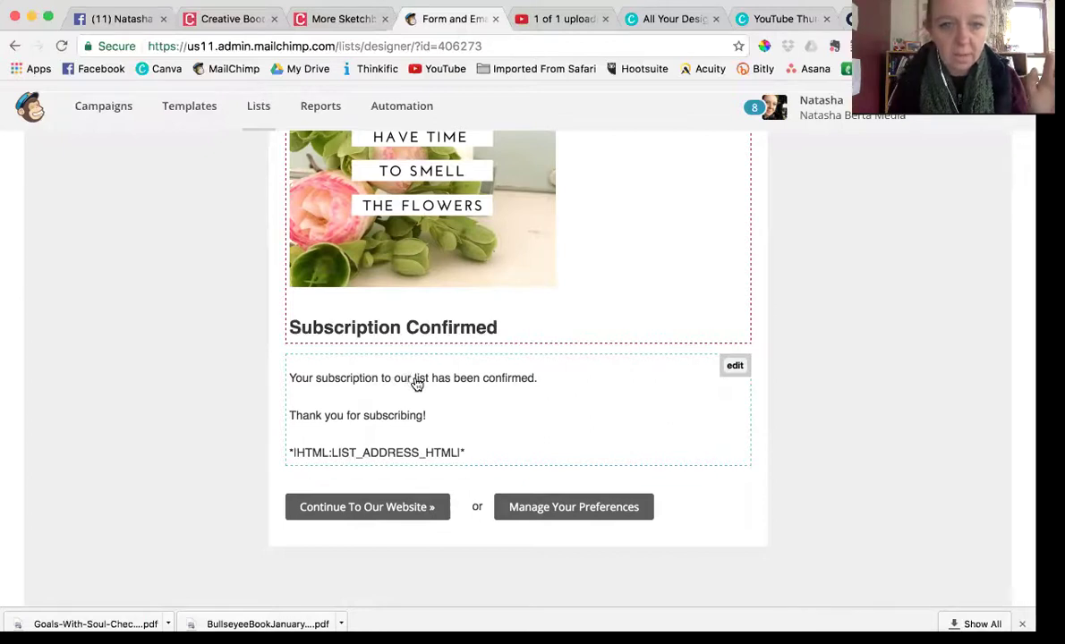
Set the subscription message in Courier New and change the word 'our' to 'the'
click(416, 380)
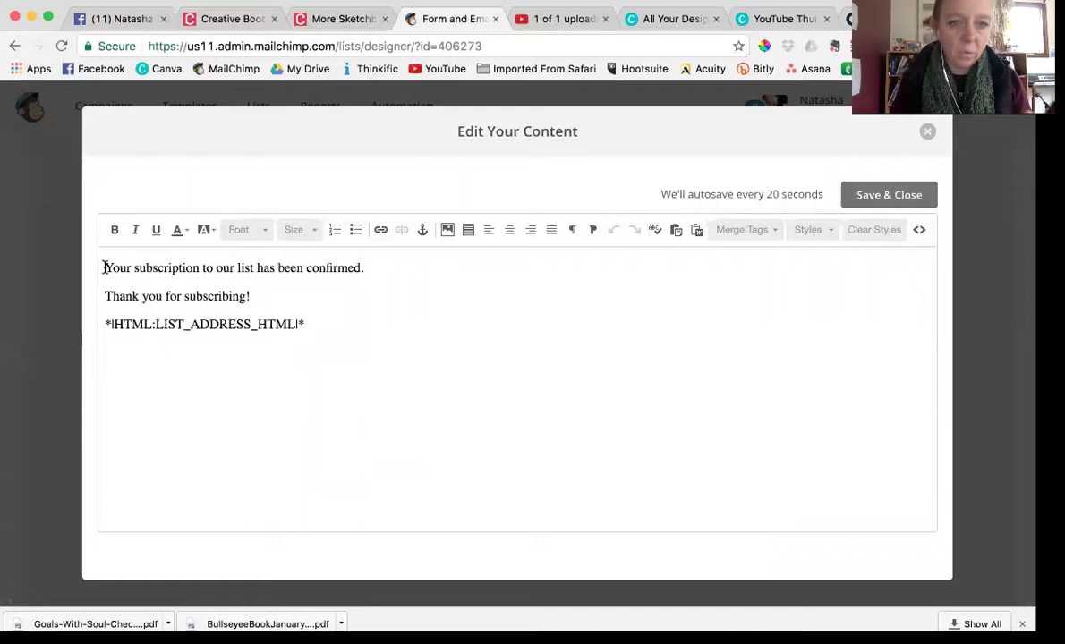
drag(105, 268, 304, 324)
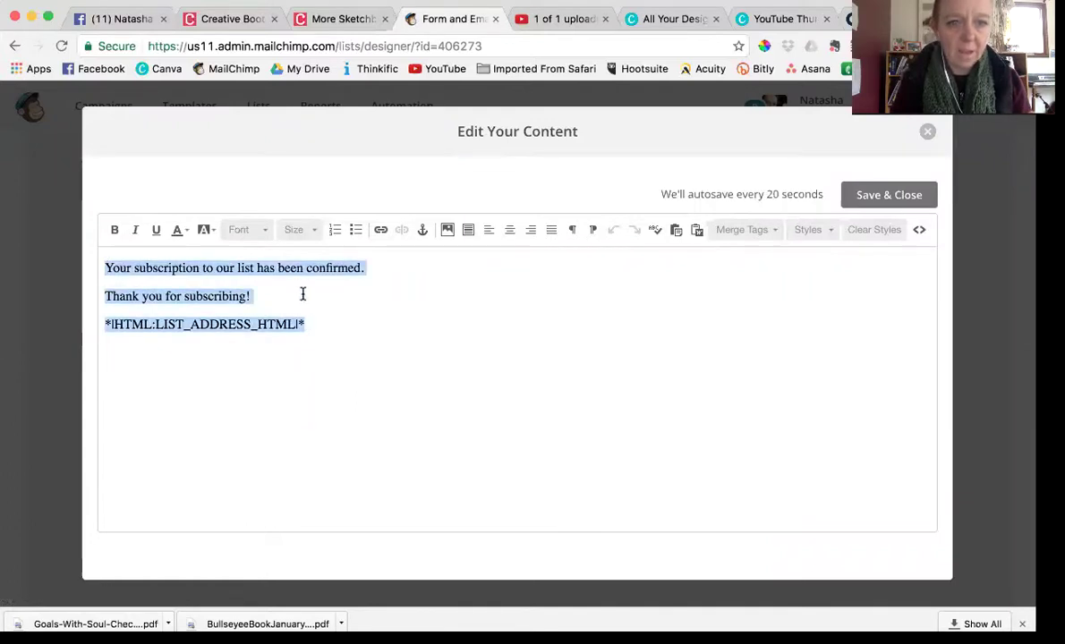
click(259, 232)
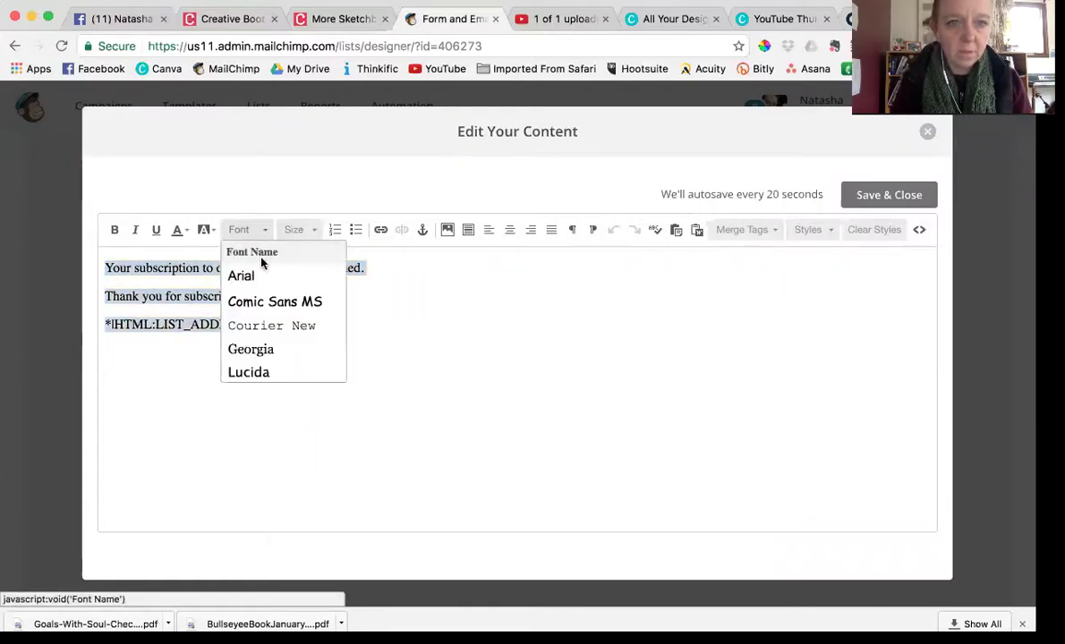
click(273, 326)
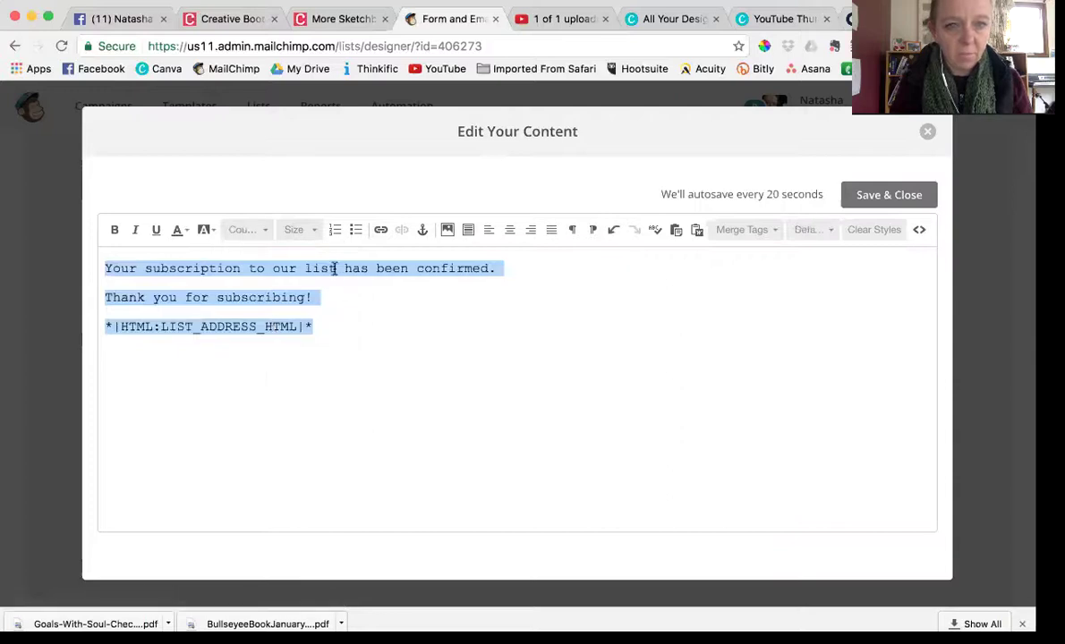
click(338, 292)
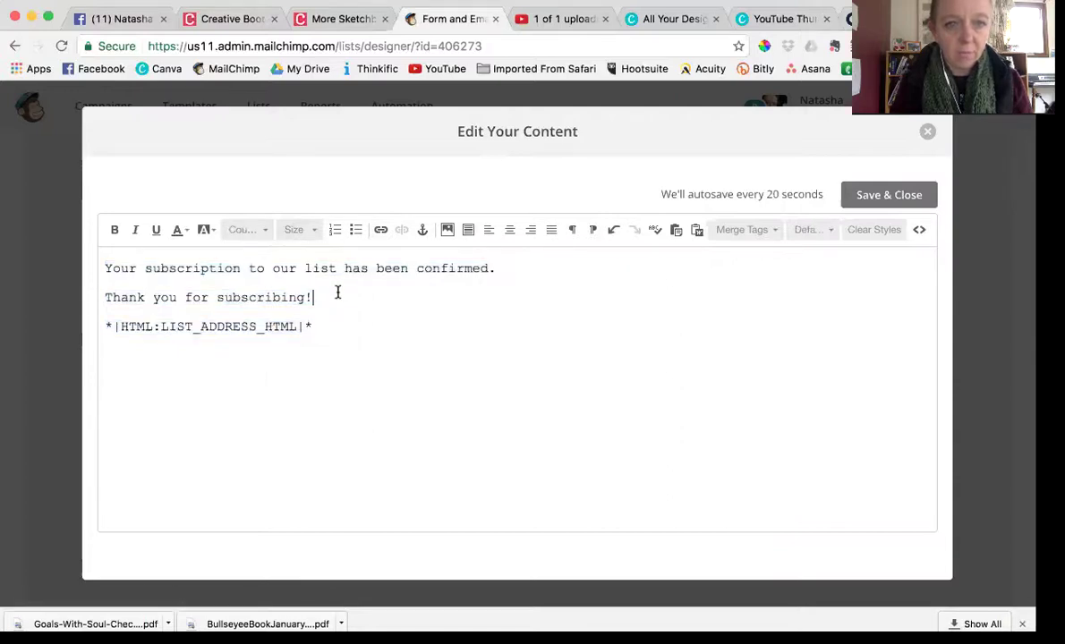
click(298, 269)
key(BackSpace)
key(BackSpace)
key(BackSpace)
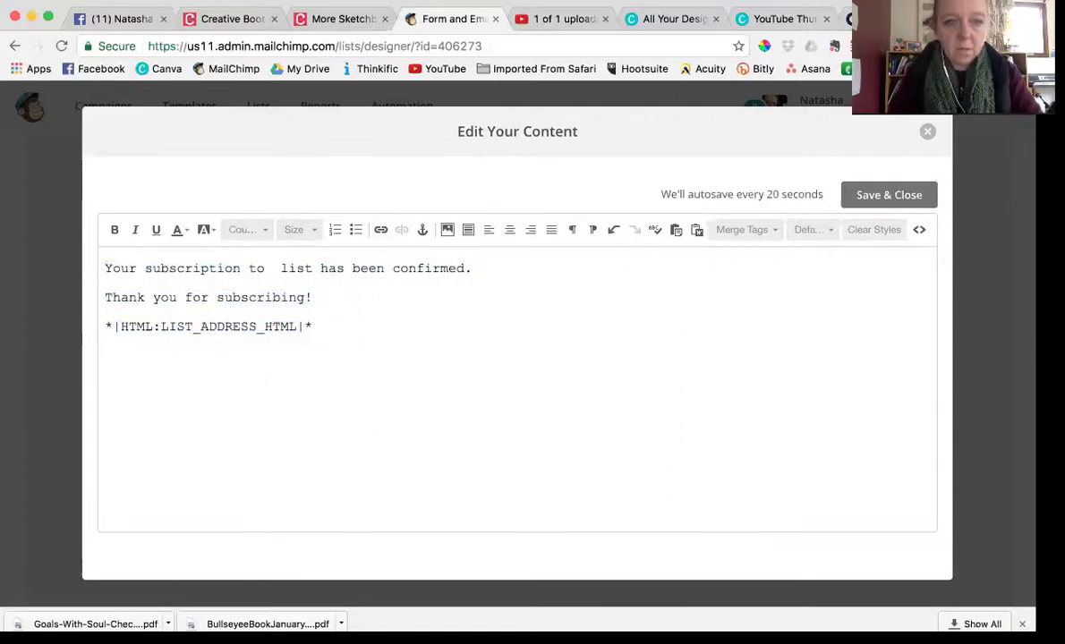
text(the)
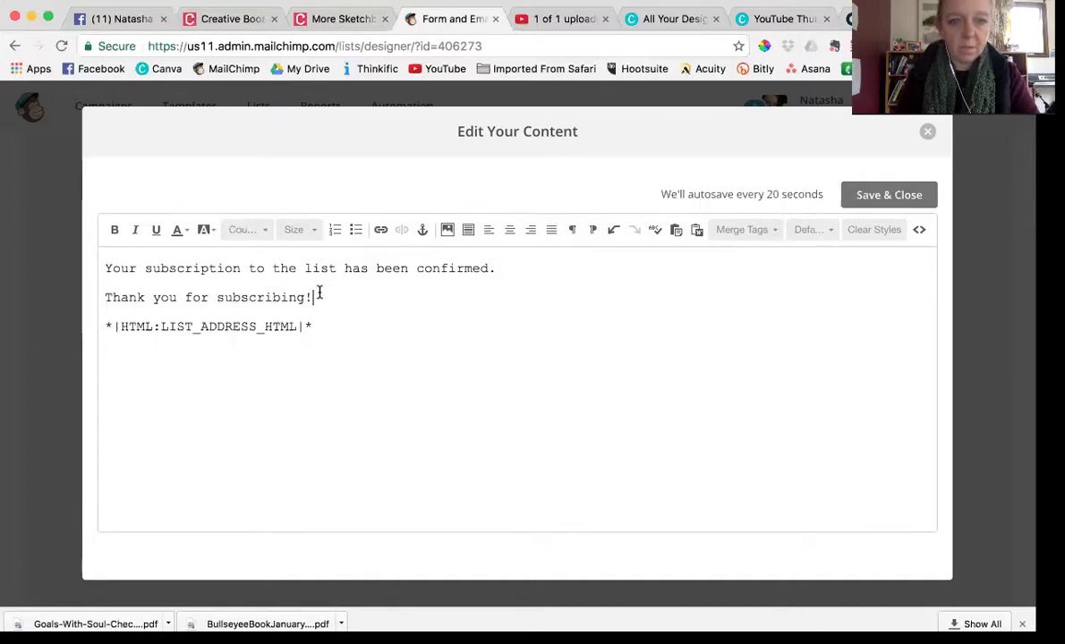
Add the marketing sentence and the line 'CLICK HERE to access the eBook' below the thanks line
key(Return)
key(Return)
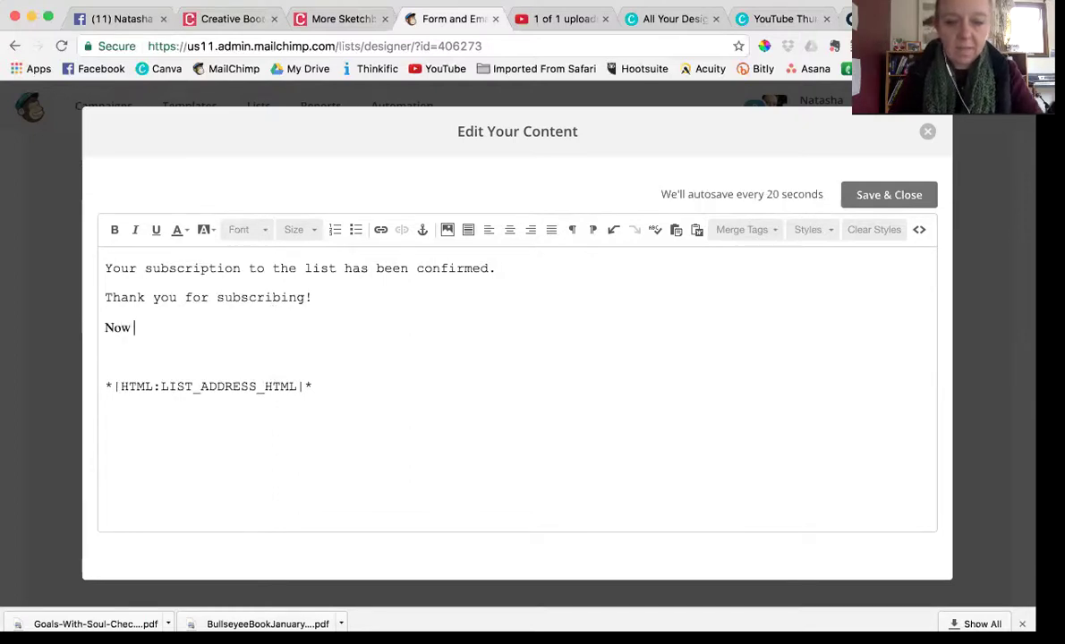
text(Now it's time f)
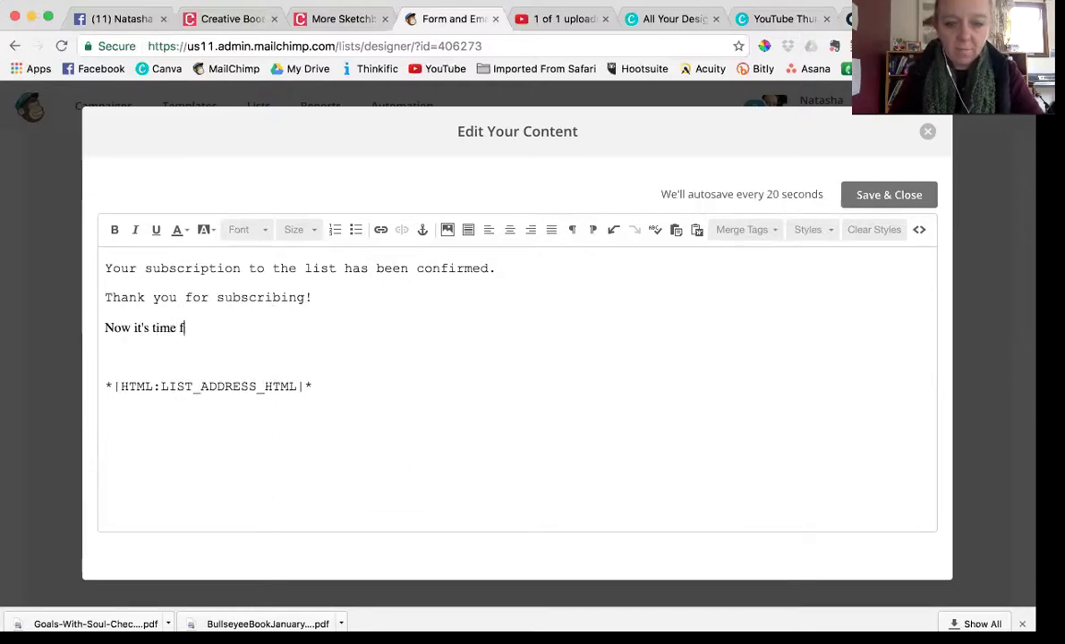
text(or you to )
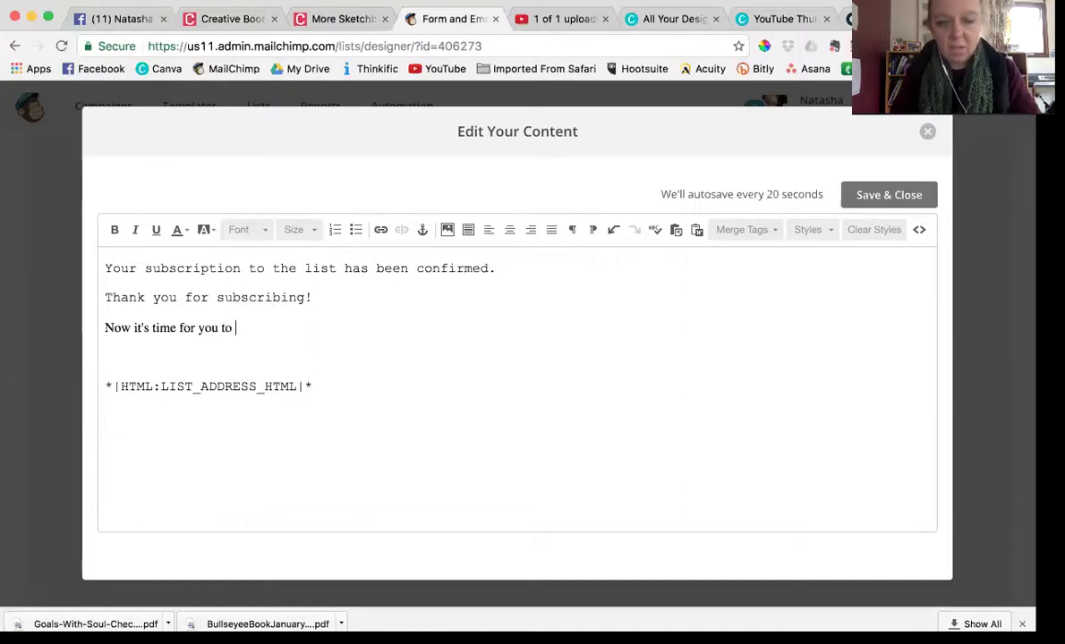
text(change your)
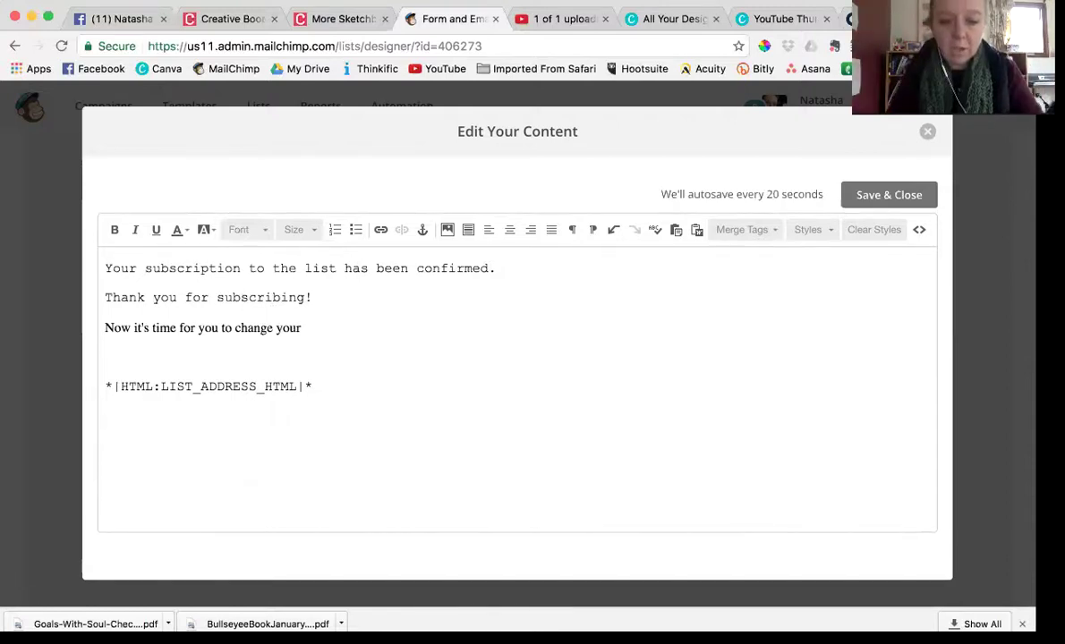
text(marketing ap)
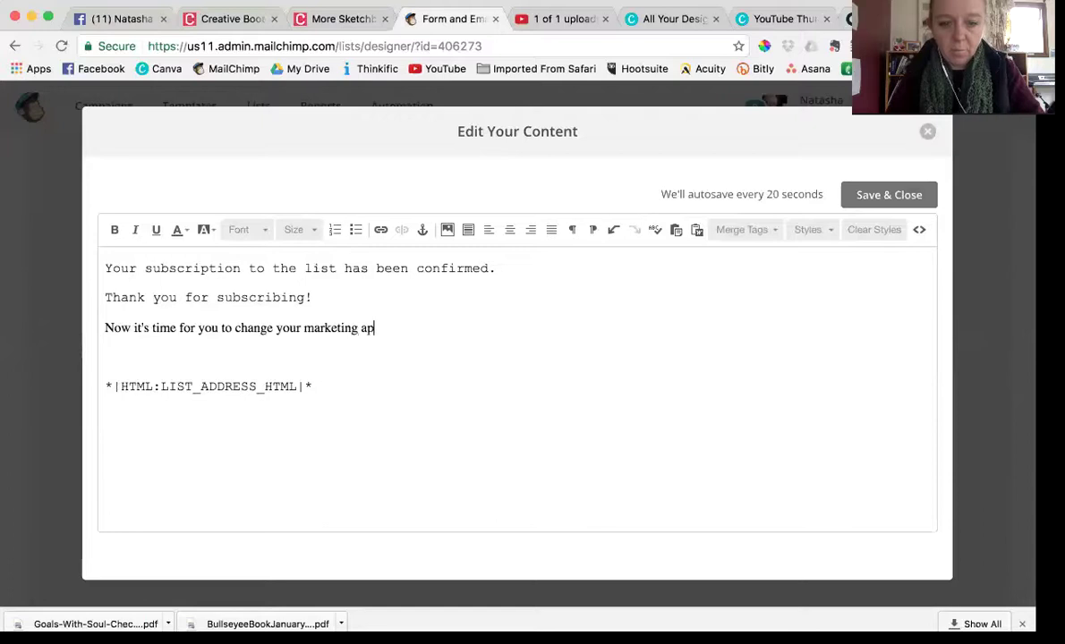
text(proach )
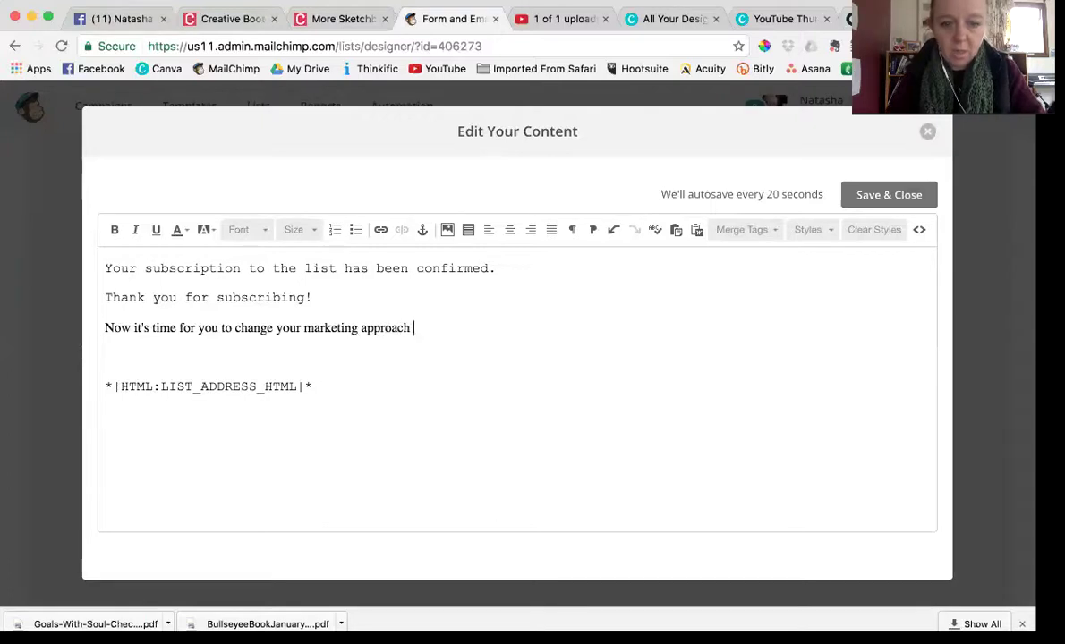
text(and have more time)
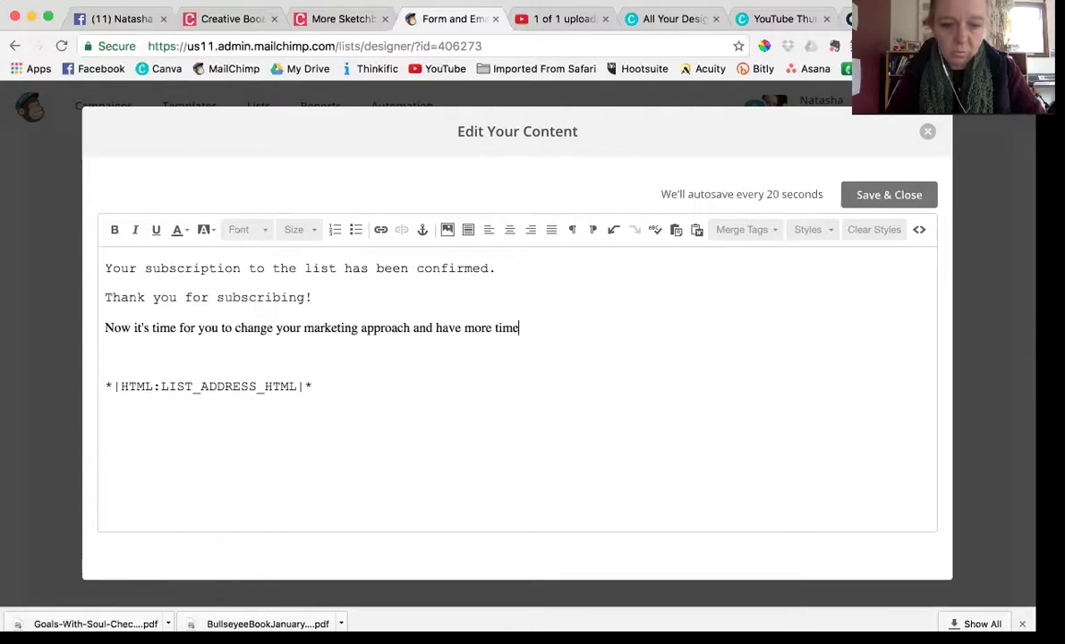
text( to )
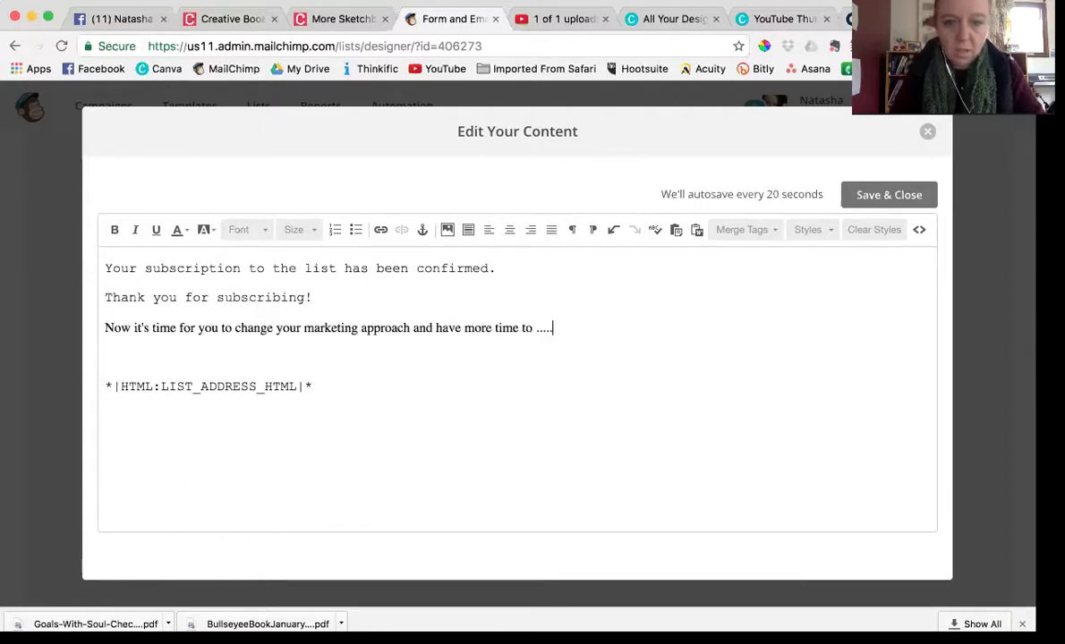
text(.....)
key(Return)
text(HERE)
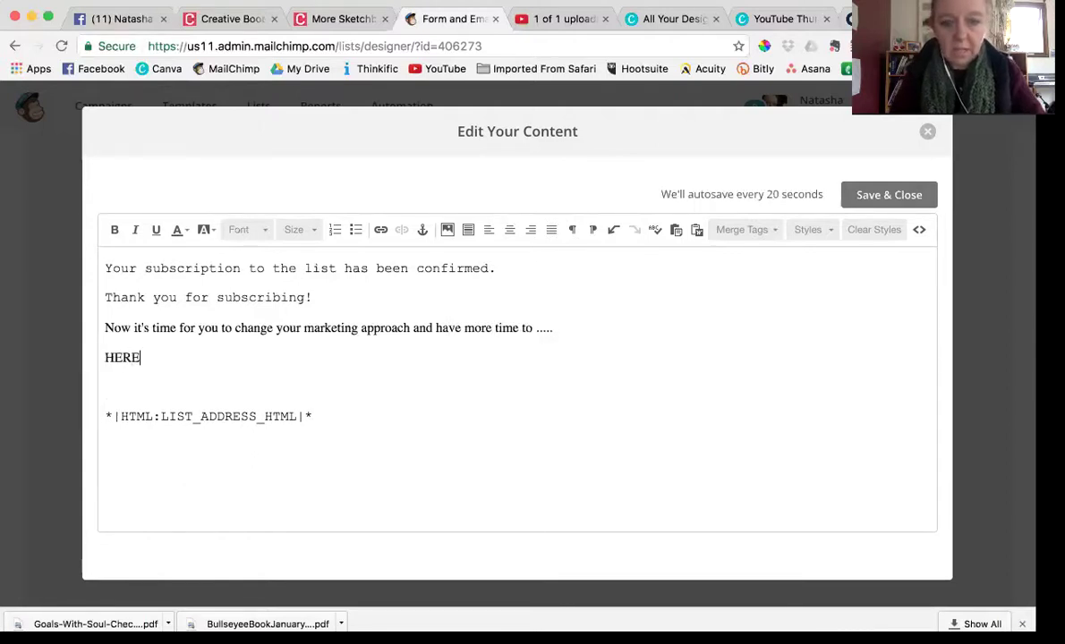
key(BackSpace)
key(BackSpace)
key(BackSpace)
key(BackSpace)
text(C)
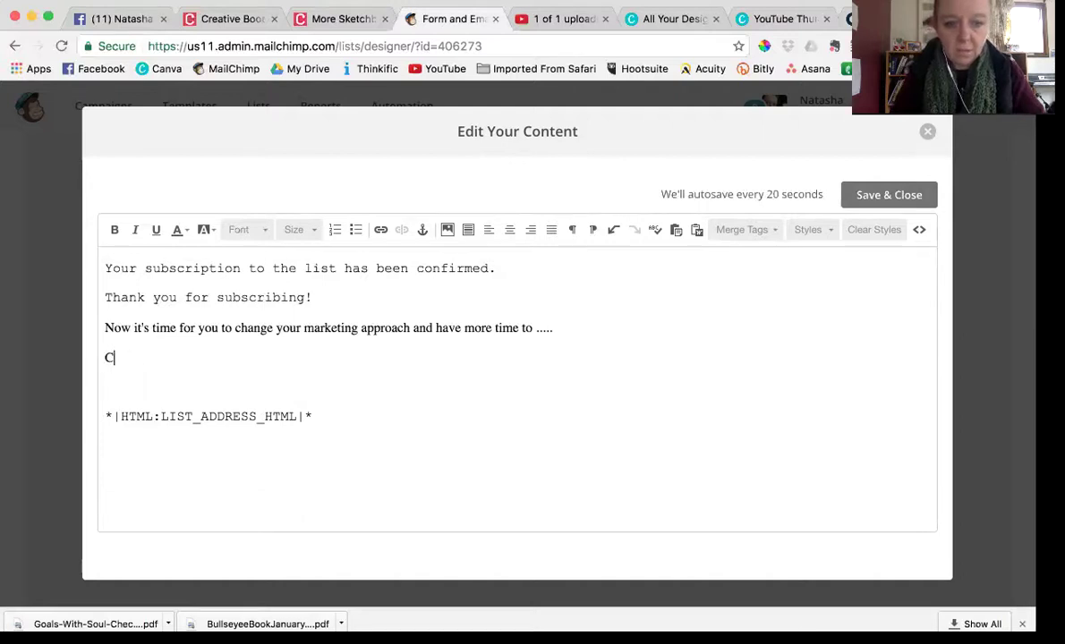
text(LICK HERE t)
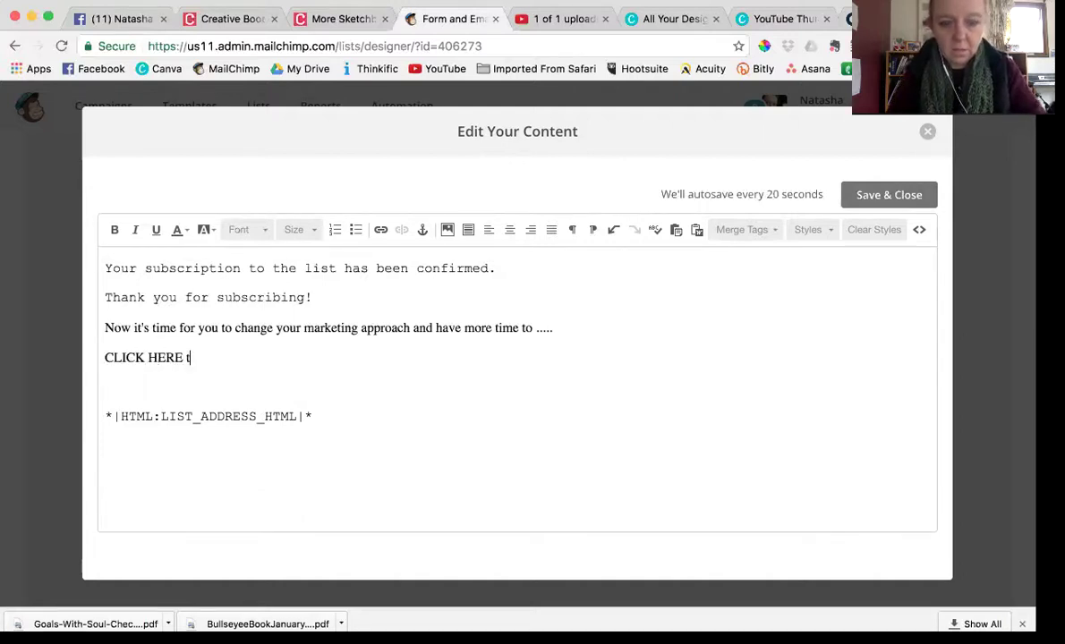
text(o acc)
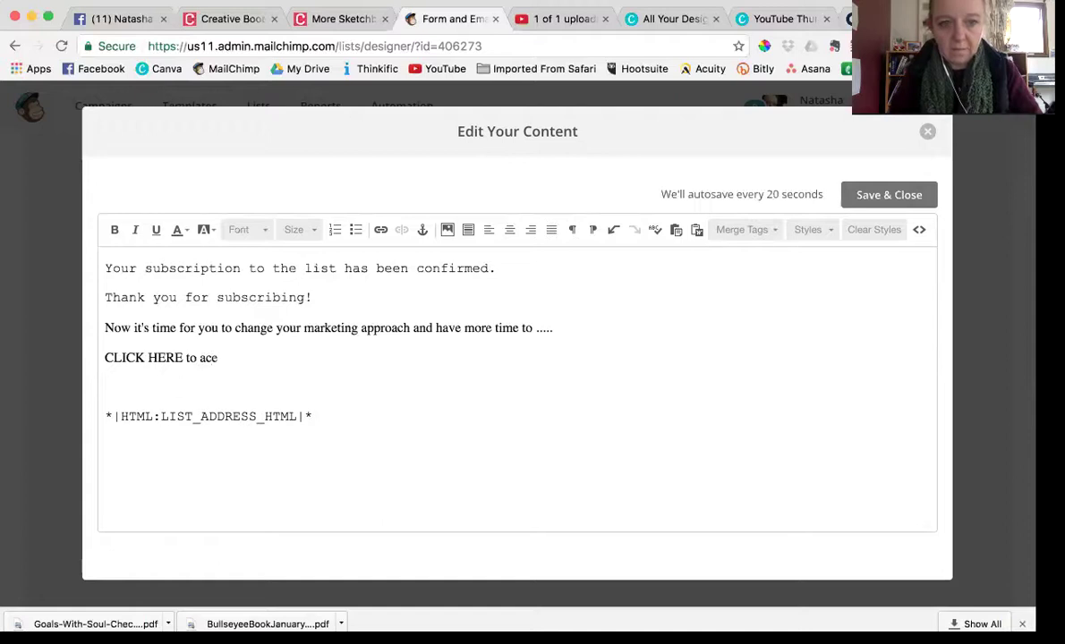
text(ess the)
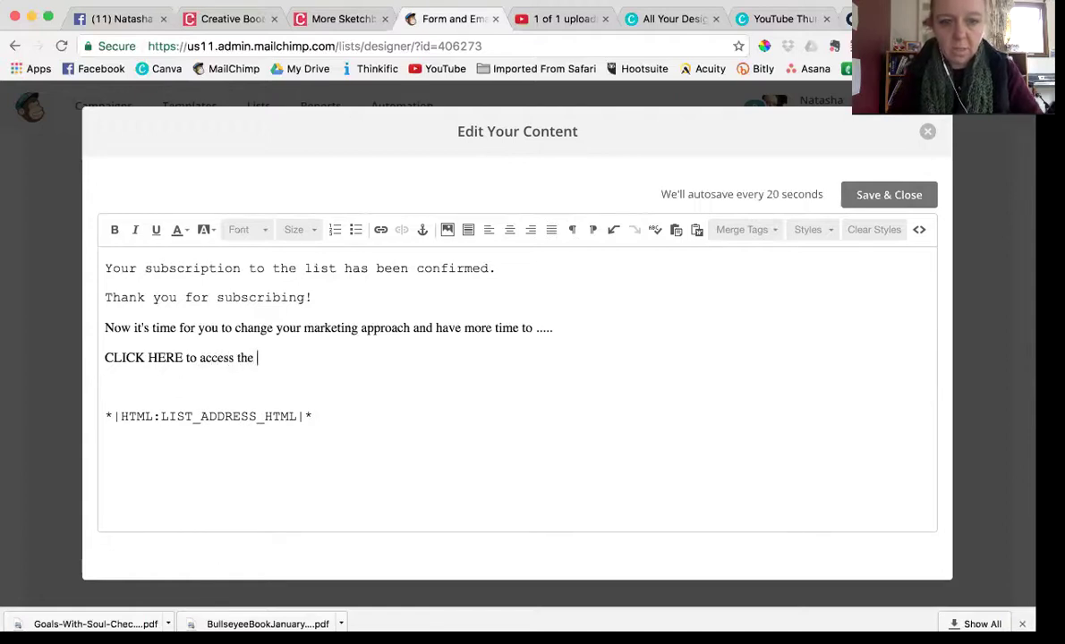
text( eBook)
Set both new lines in Courier New and select the words 'CLICK HERE'
key(super+shift+Left)
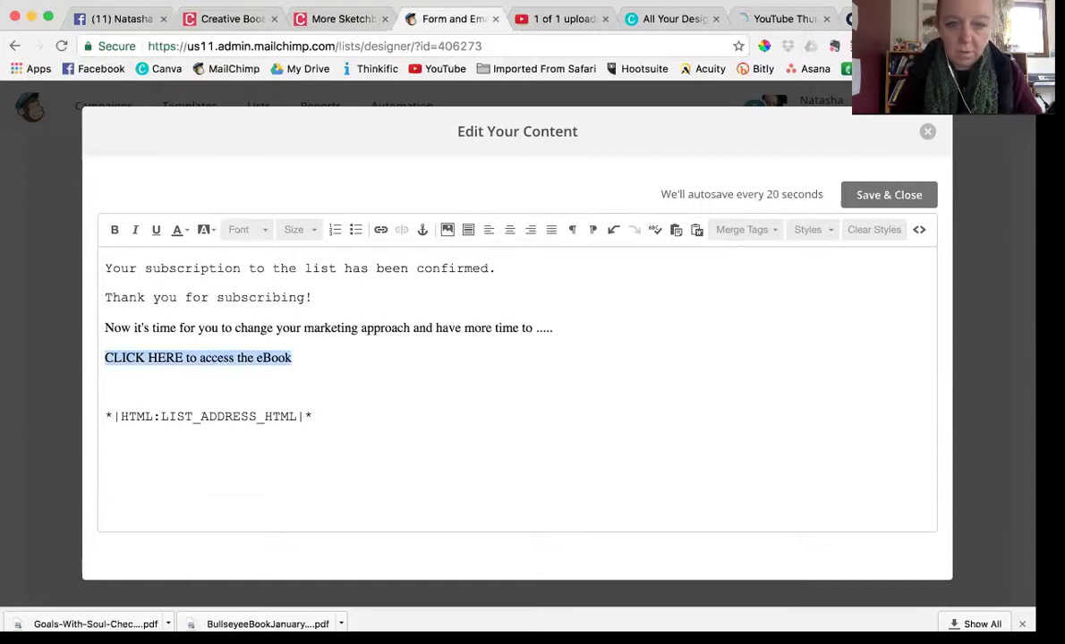
key(shift+Up)
click(253, 230)
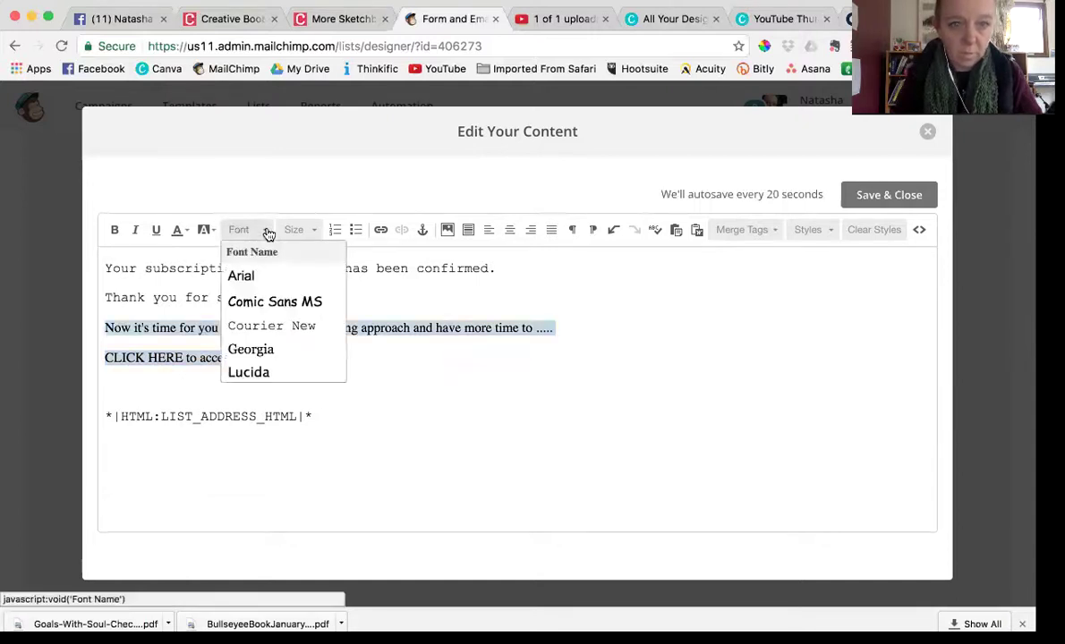
click(266, 325)
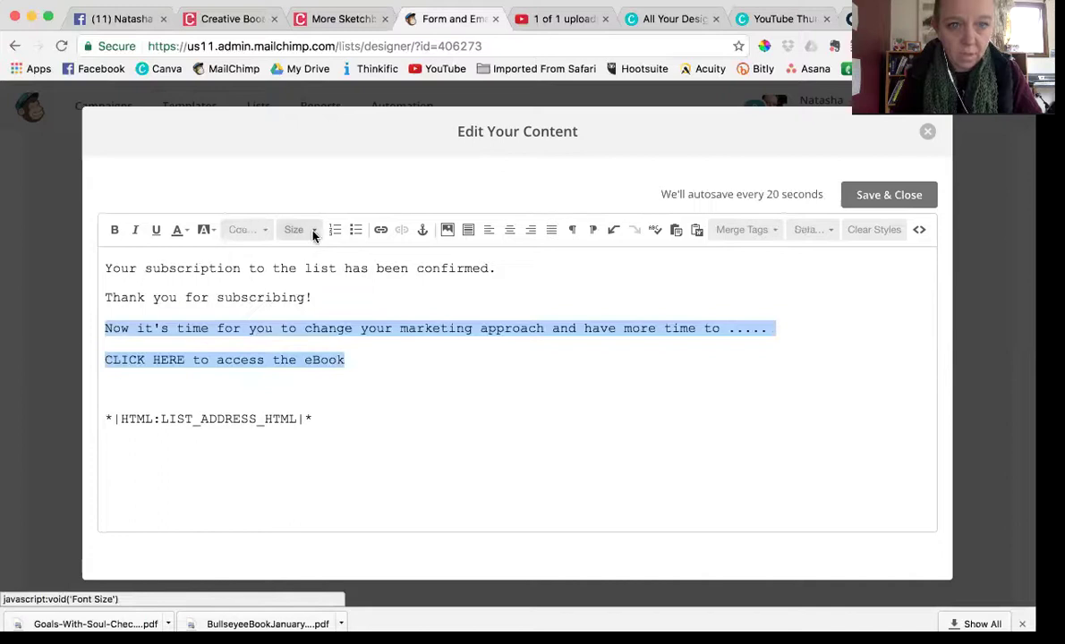
click(346, 363)
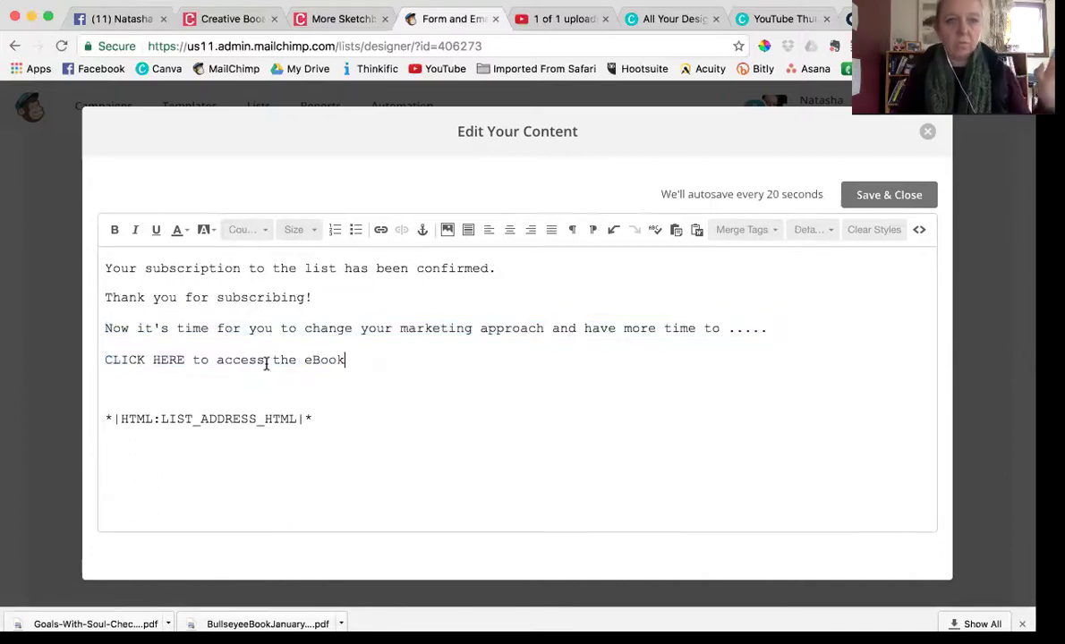
drag(185, 360, 105, 360)
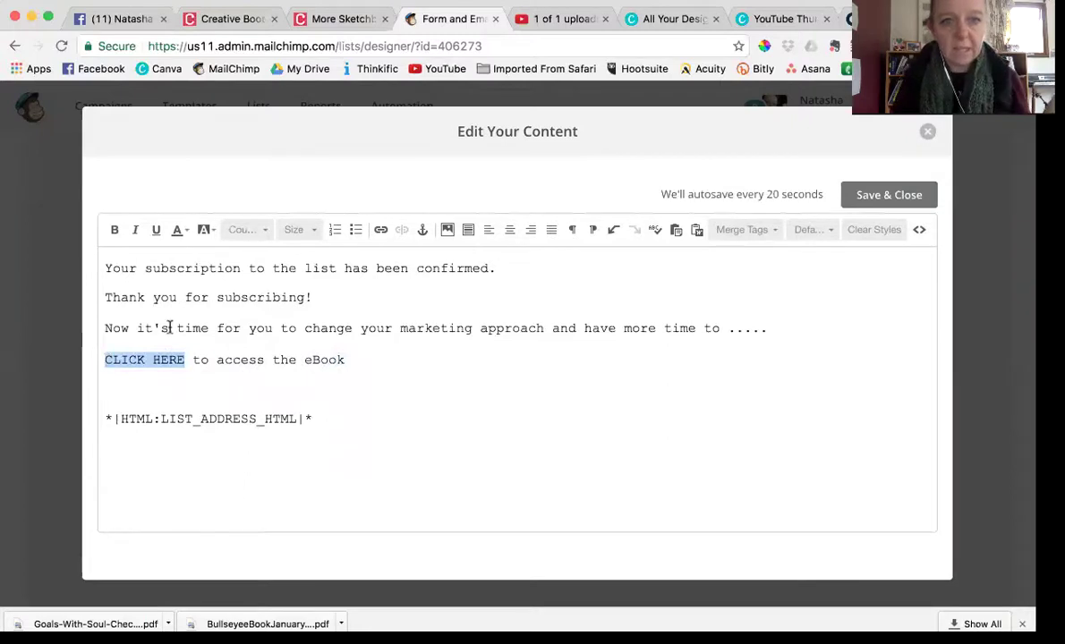
Start a File link for 'CLICK HERE' and bring up the Downloads upload dialog
click(380, 230)
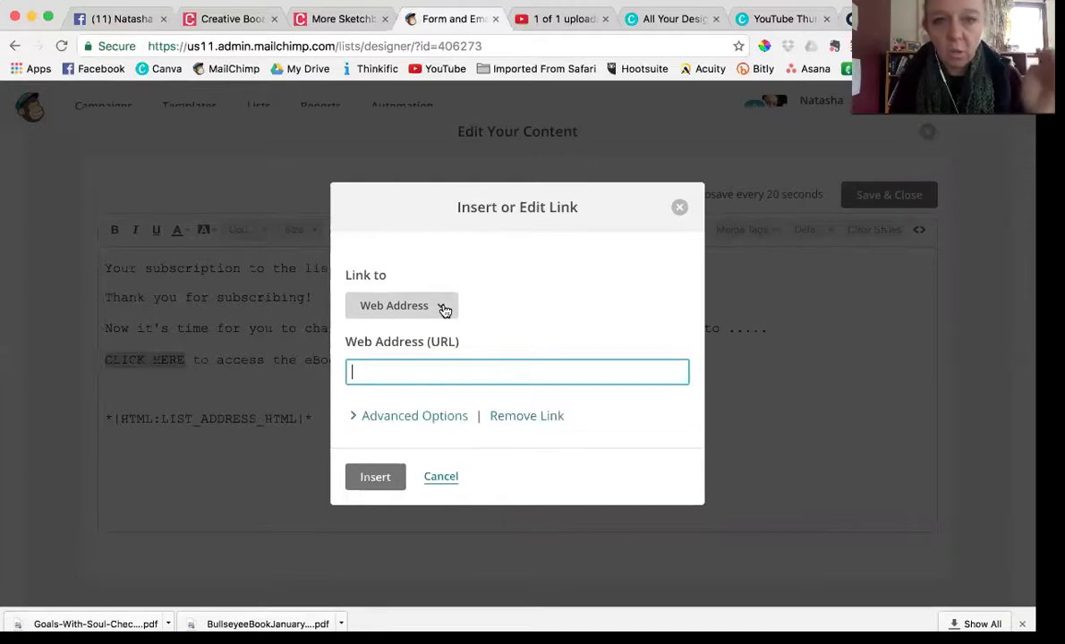
click(444, 309)
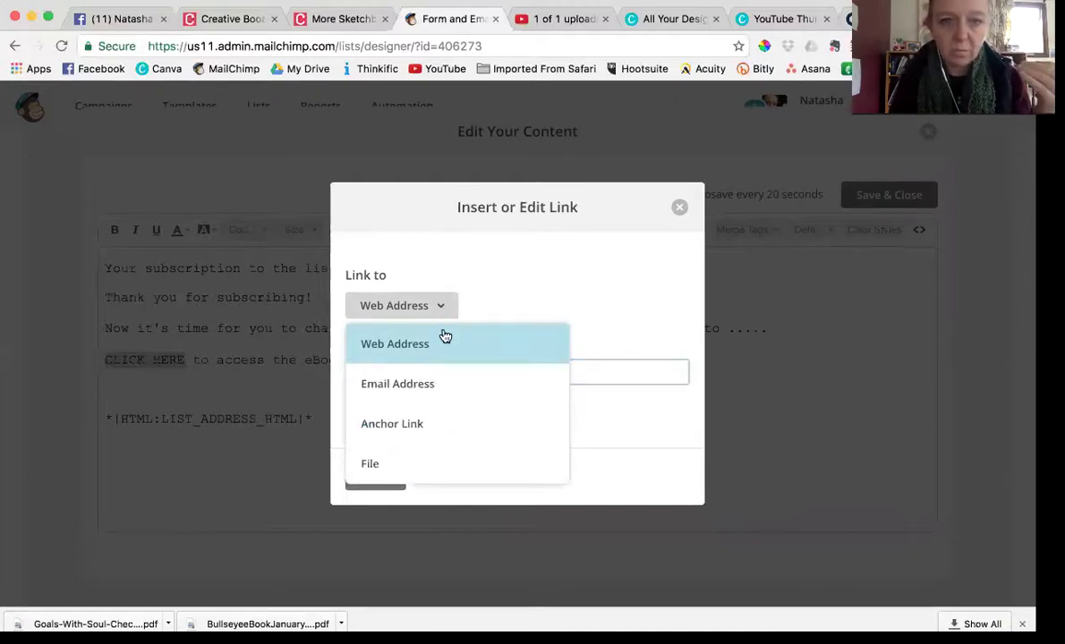
click(402, 465)
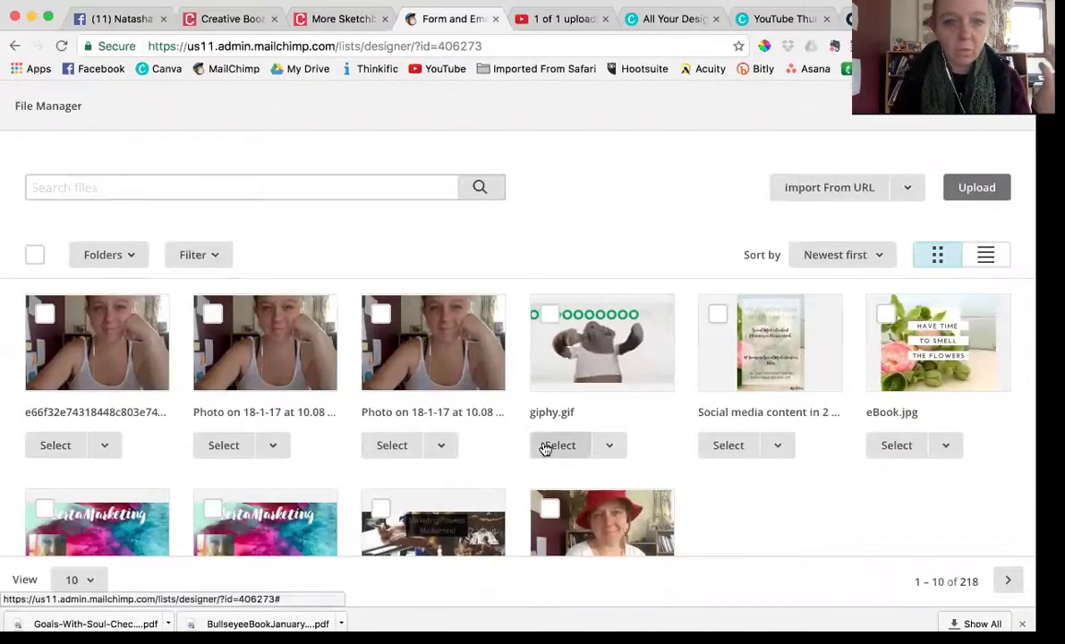
scroll(542, 446, down, 3)
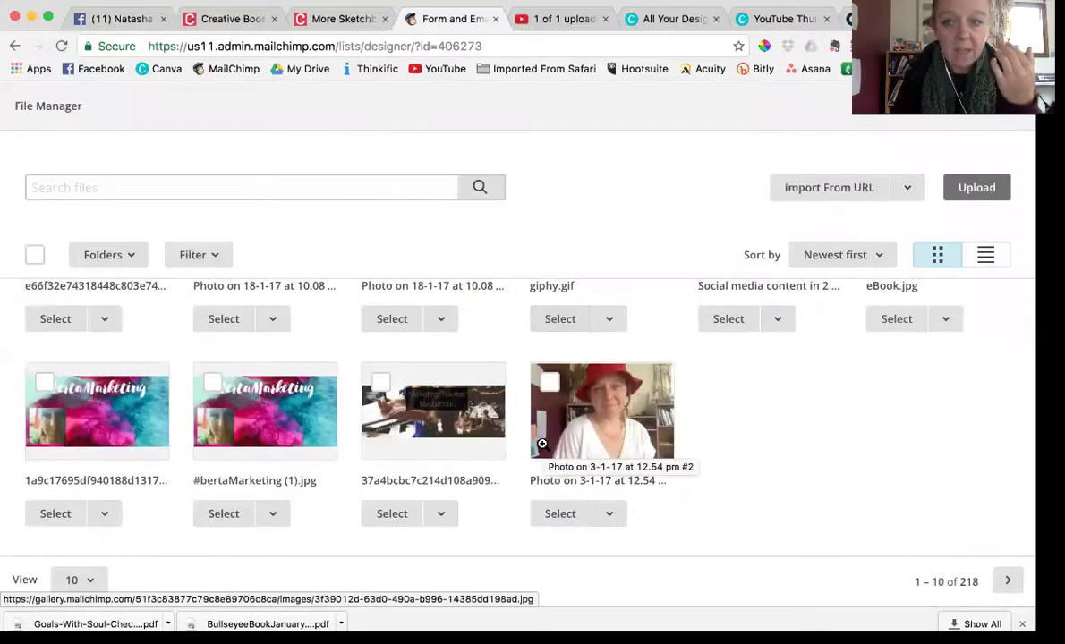
scroll(543, 448, up, 2)
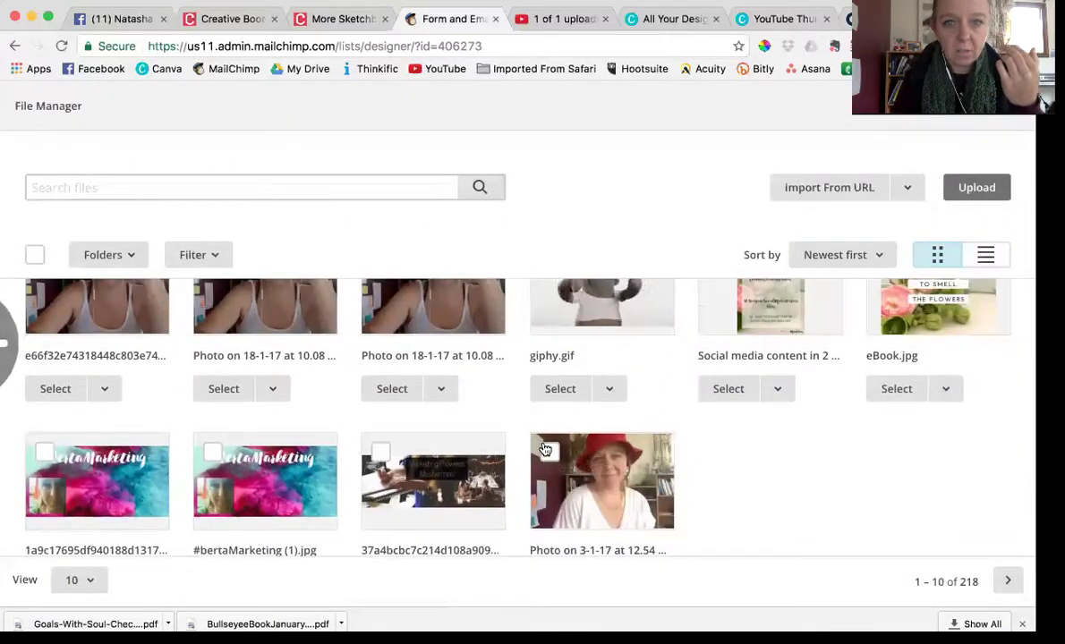
scroll(544, 449, down, 1)
scroll(546, 447, up, 3)
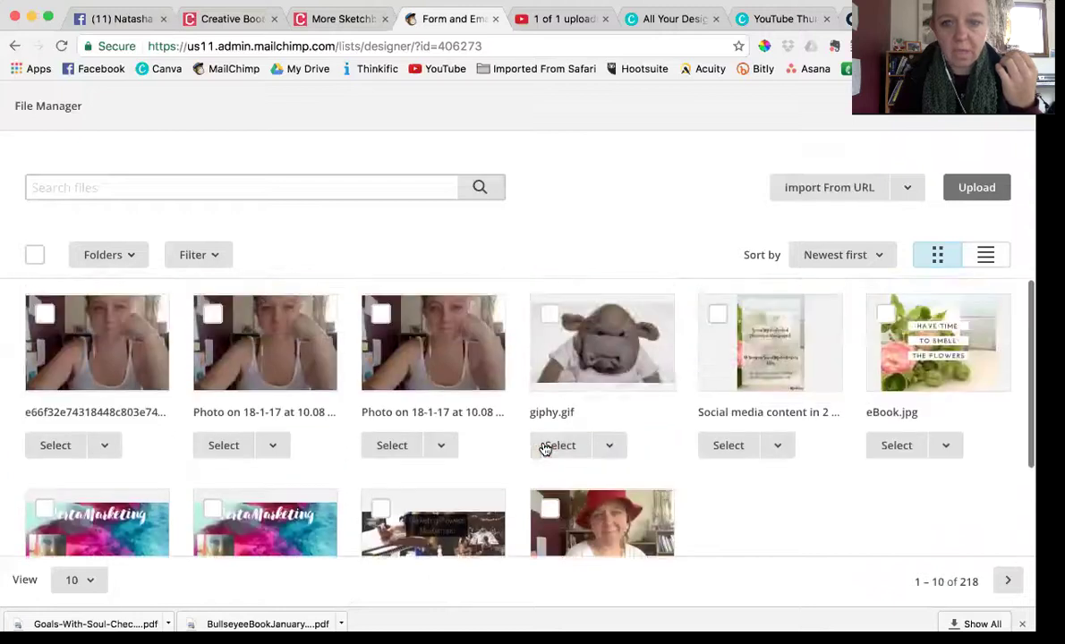
scroll(690, 458, down, 4)
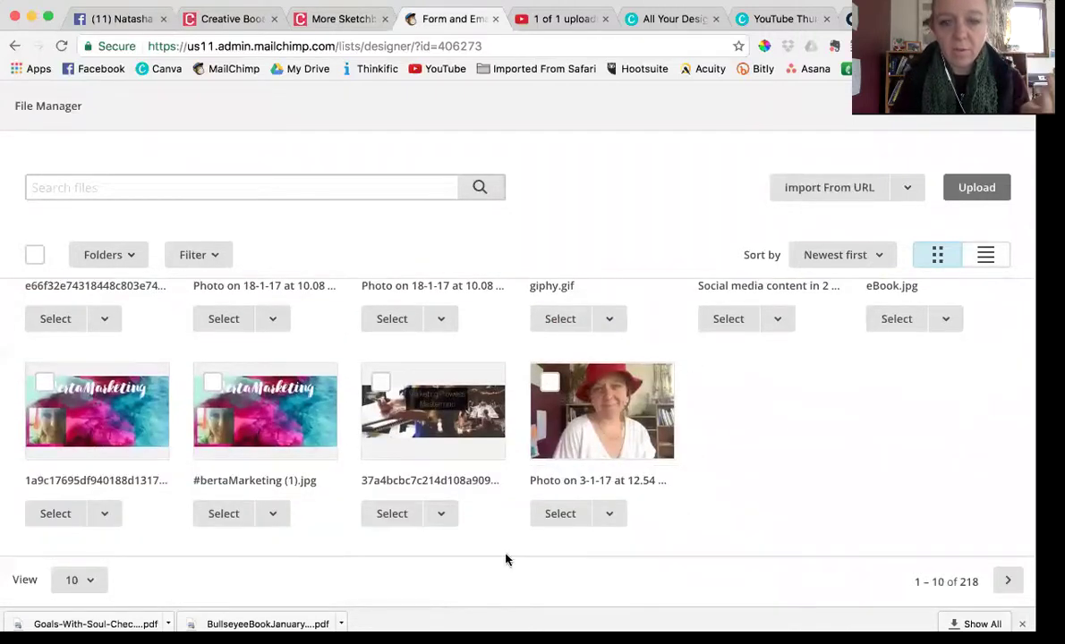
scroll(736, 403, up, 4)
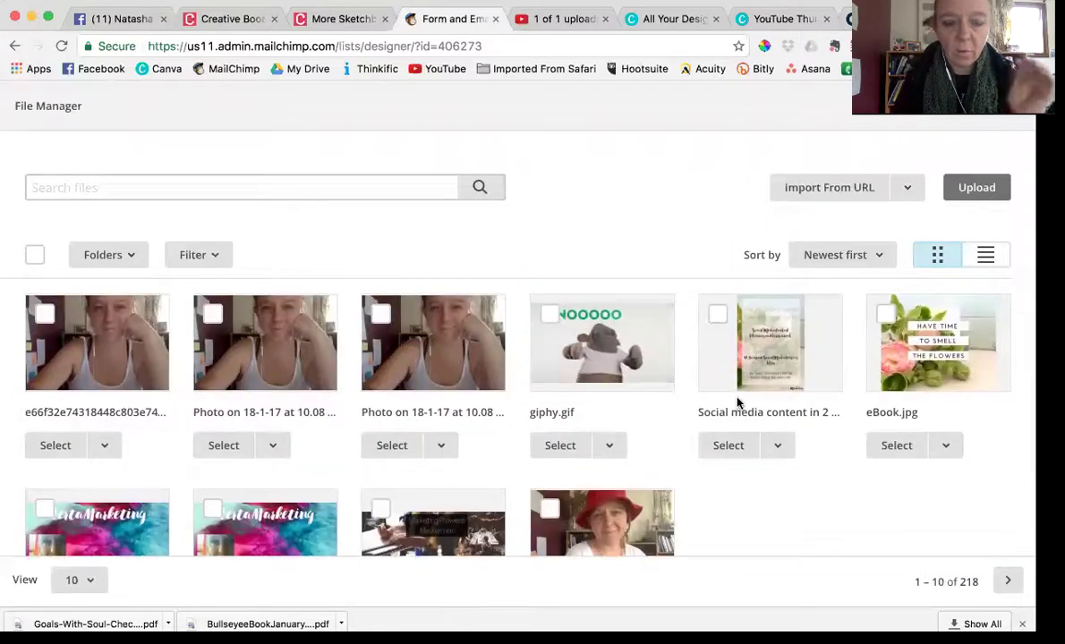
scroll(737, 404, down, 4)
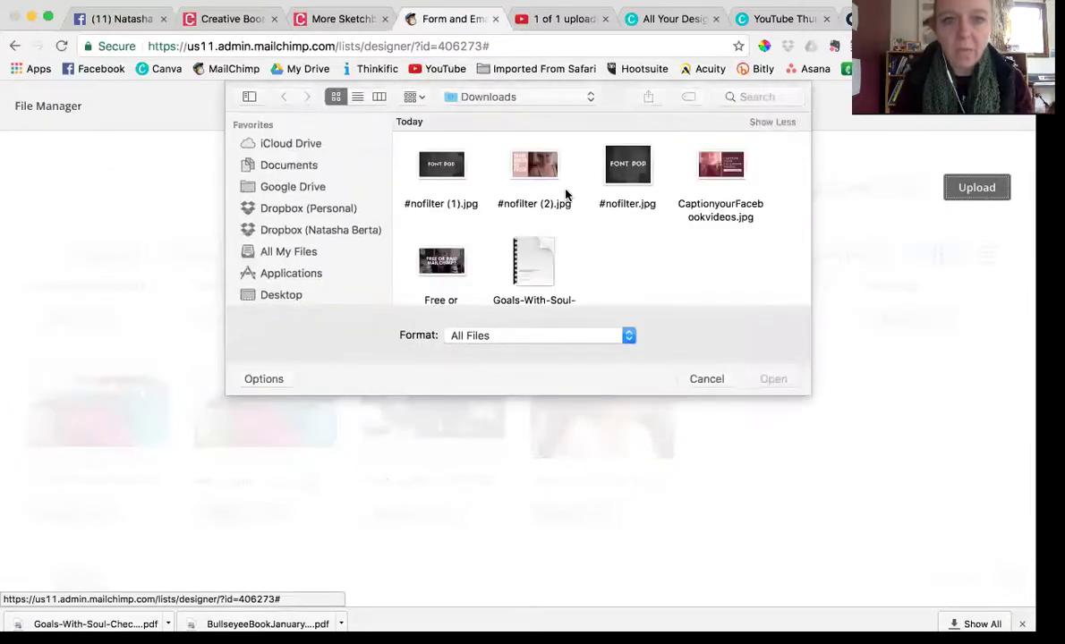
Upload the Goals-With-Soul-Checkin PDF from Downloads as the link target
scroll(535, 253, down, 1)
click(534, 207)
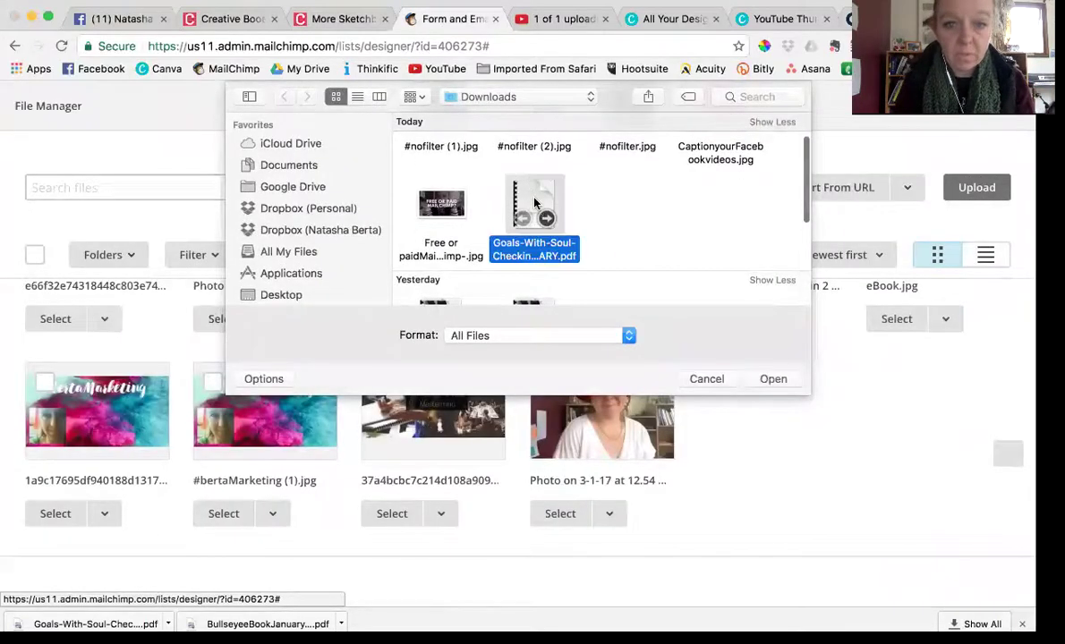
click(768, 382)
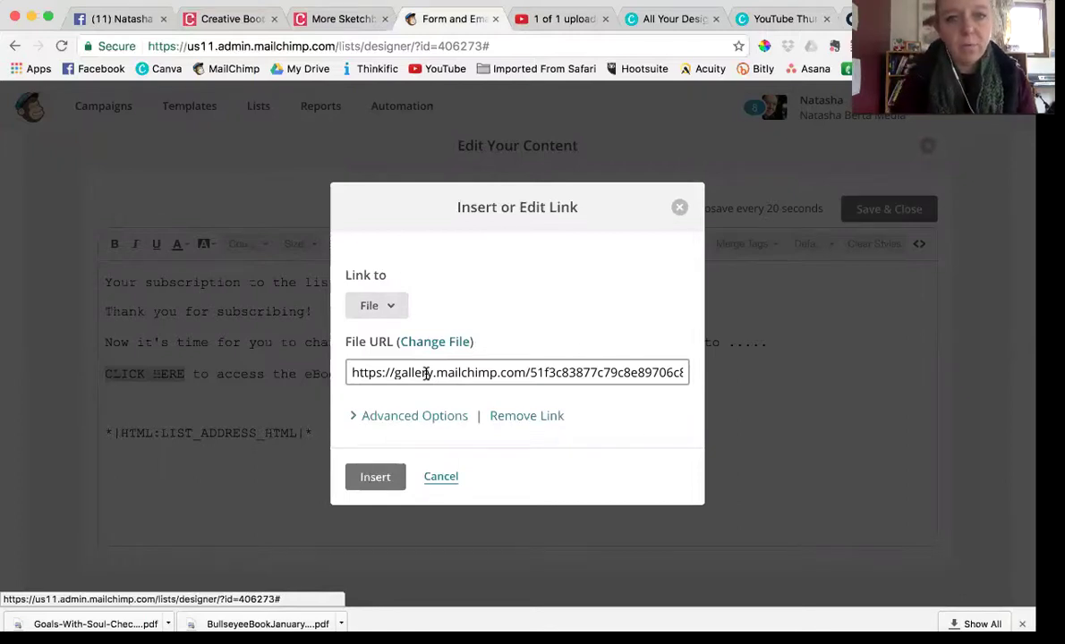
Apply the PDF link to 'CLICK HERE' and save the confirmation text
click(375, 477)
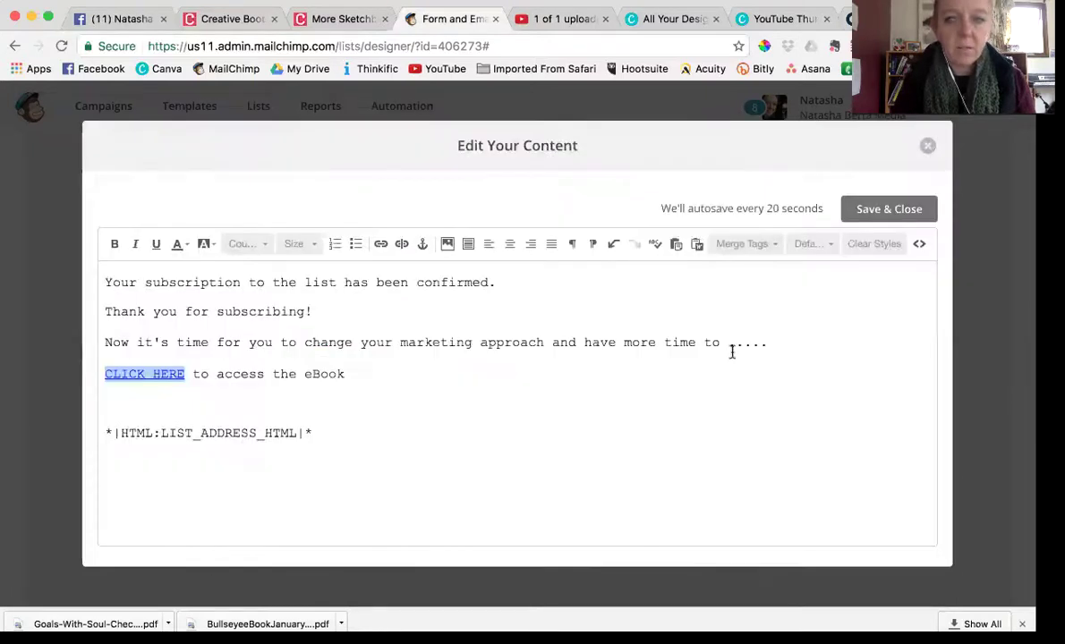
click(892, 211)
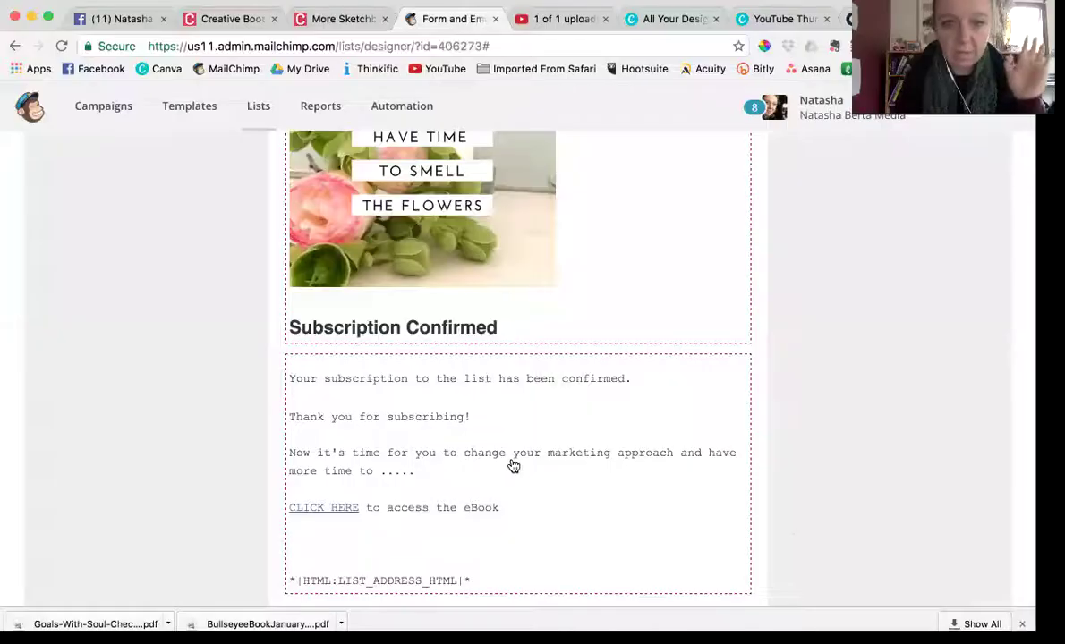
scroll(511, 463, up, 4)
Link the eBook cover image to the uploaded Goals-With-Soul PDF file
click(497, 399)
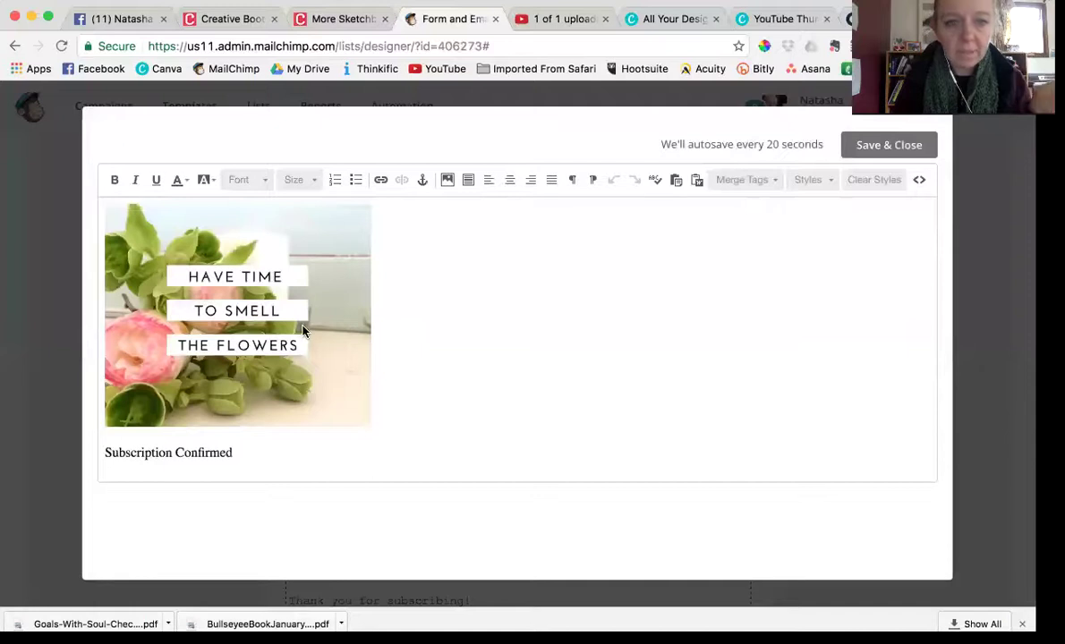
click(303, 331)
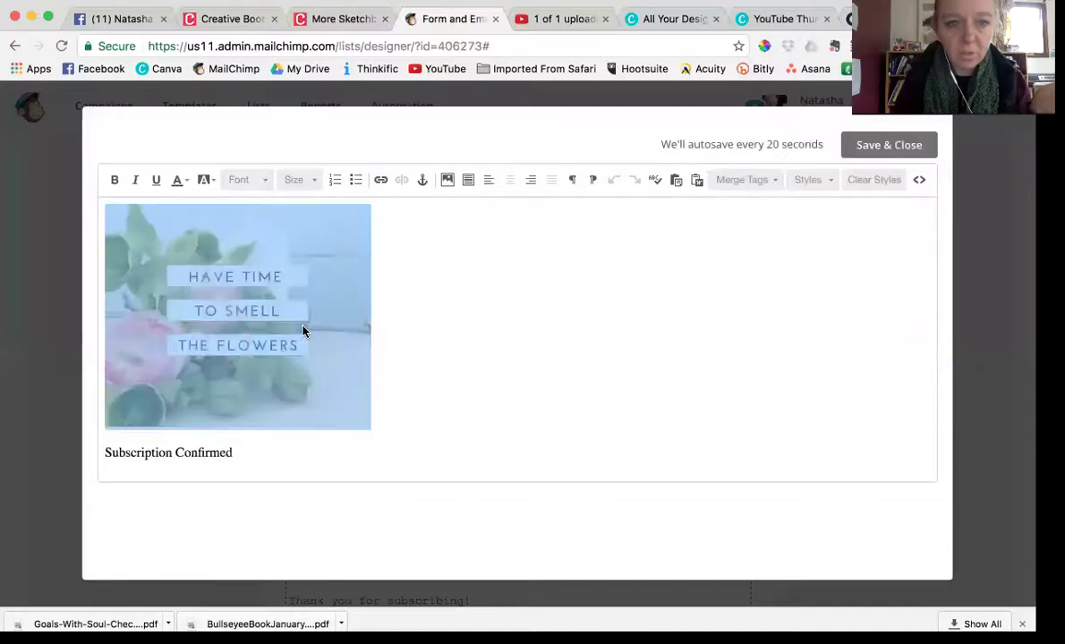
click(380, 180)
click(439, 306)
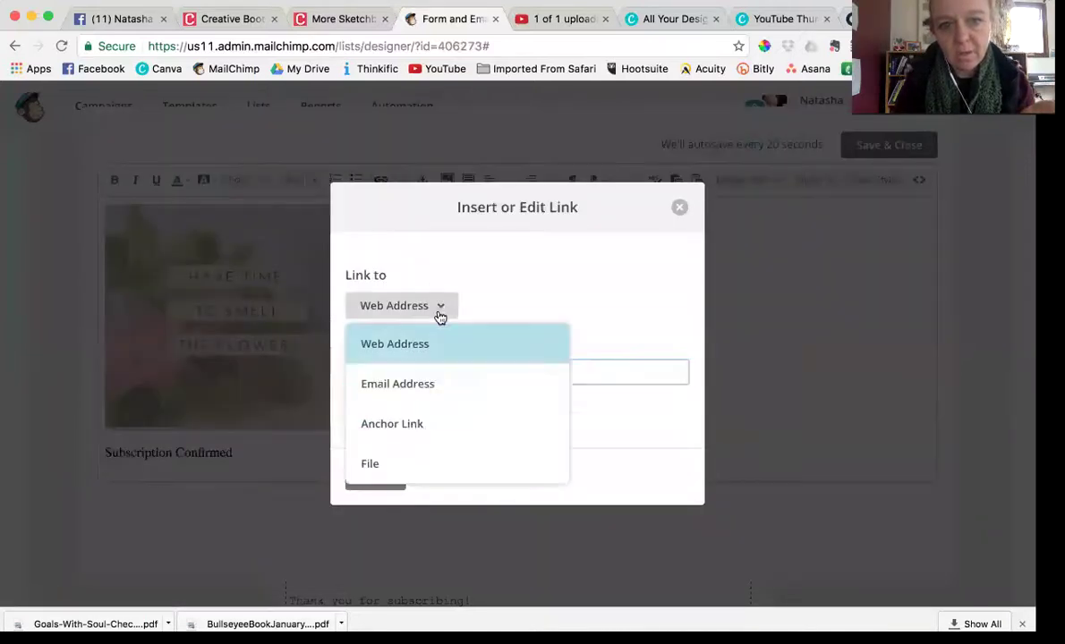
click(405, 465)
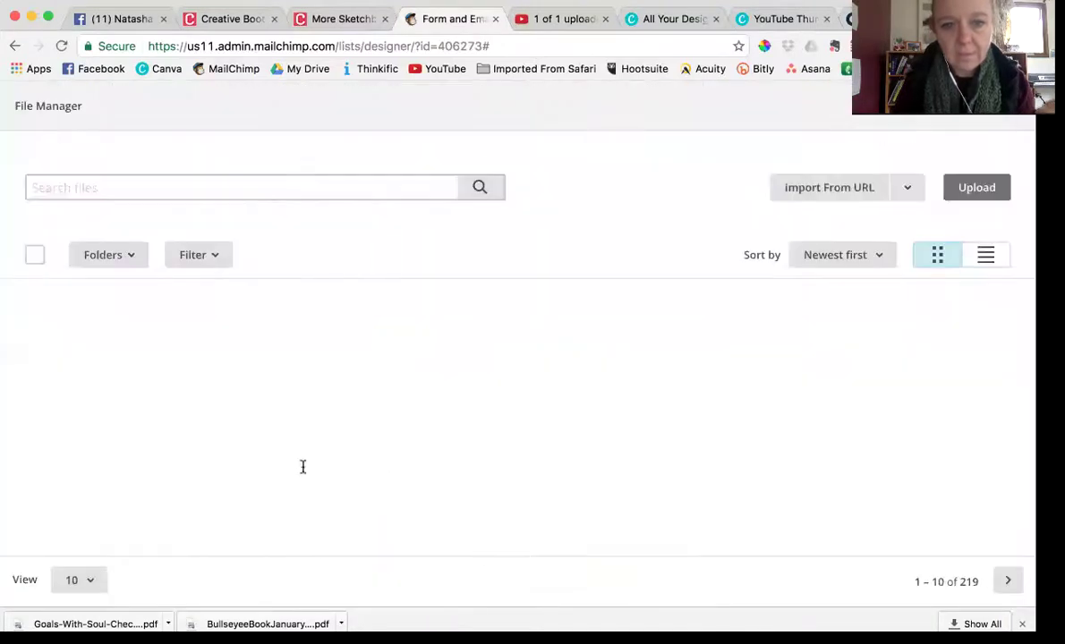
scroll(197, 419, up, 3)
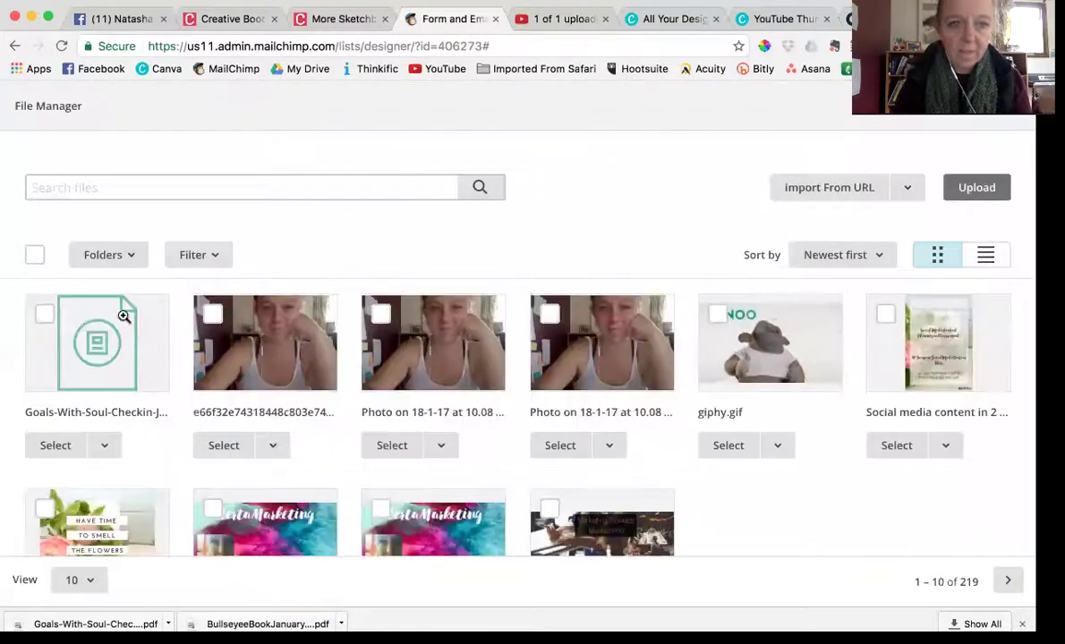
click(59, 447)
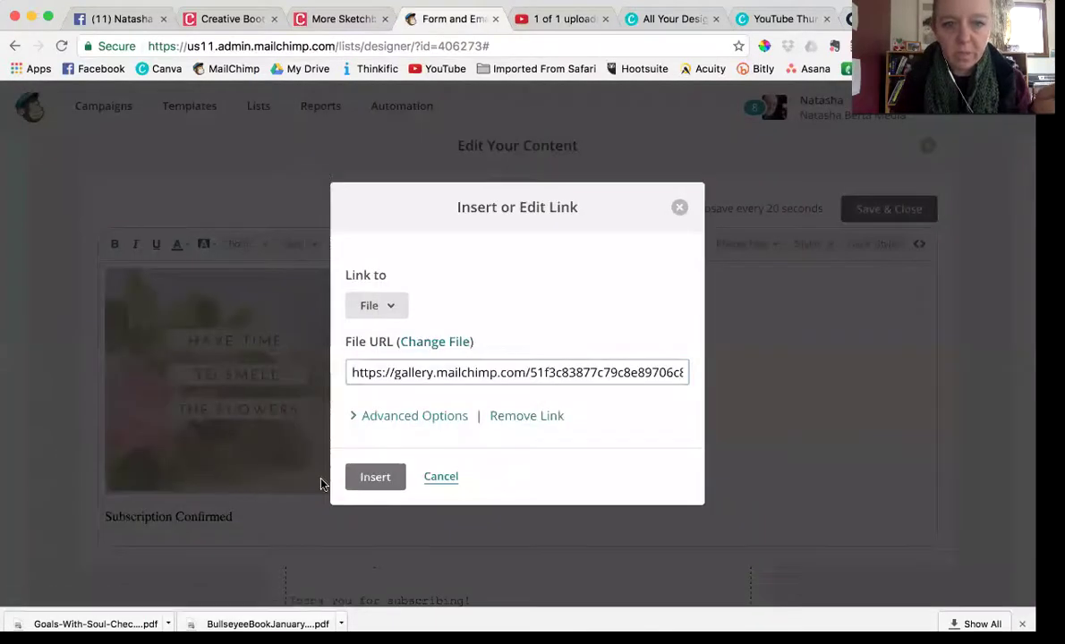
click(375, 477)
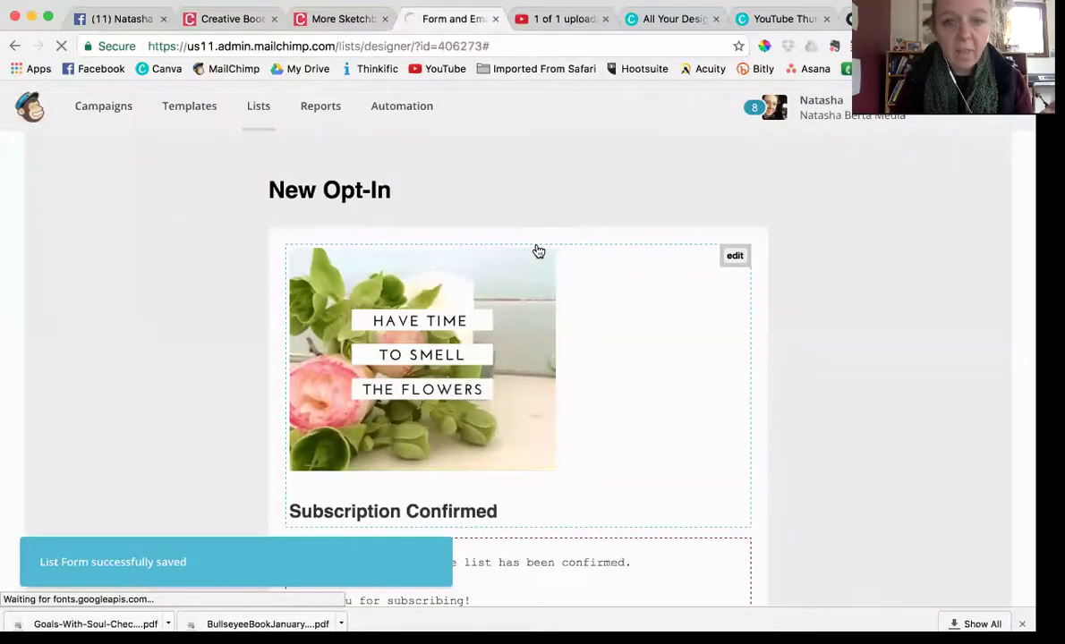
scroll(535, 250, down, 5)
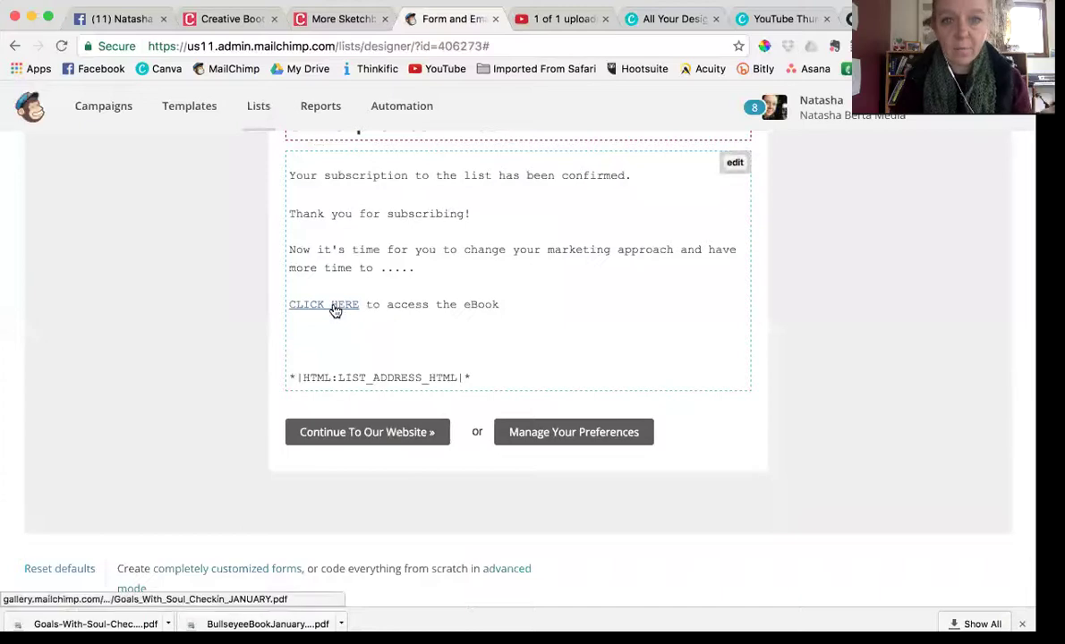